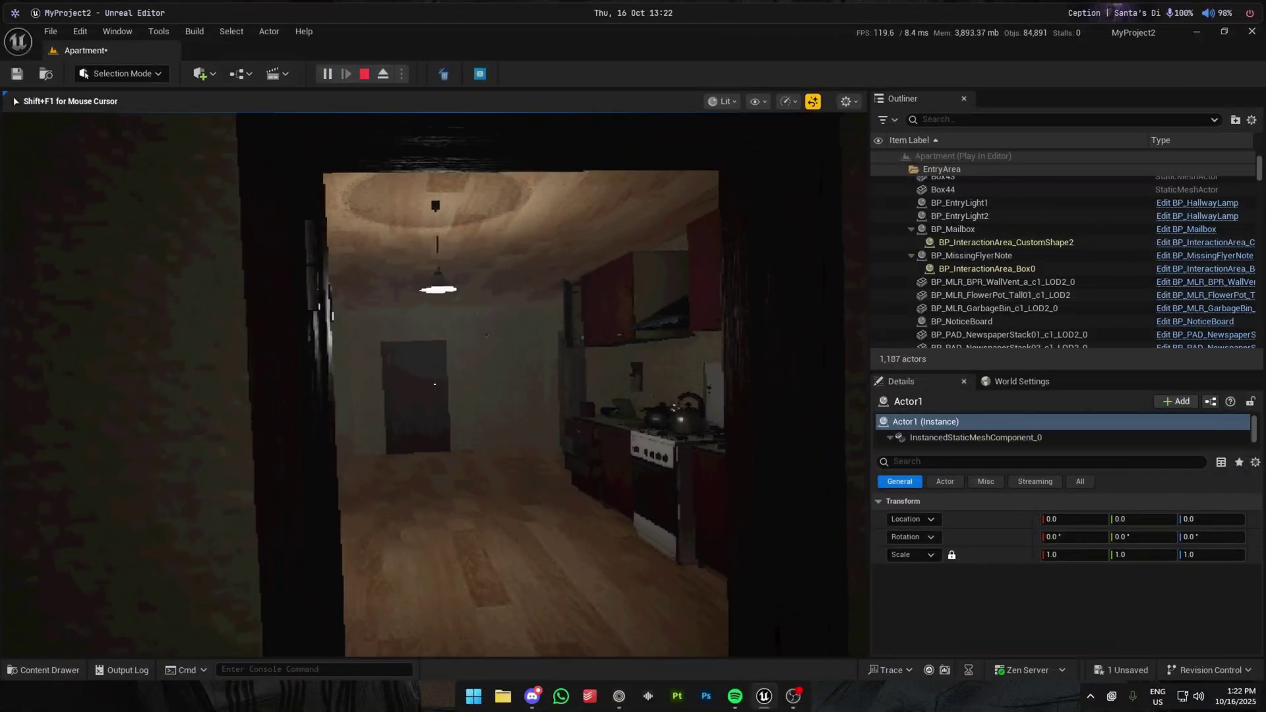
Step: Walk into the kitchen toward the stove and the light-switch wall during the play-test
key(w)
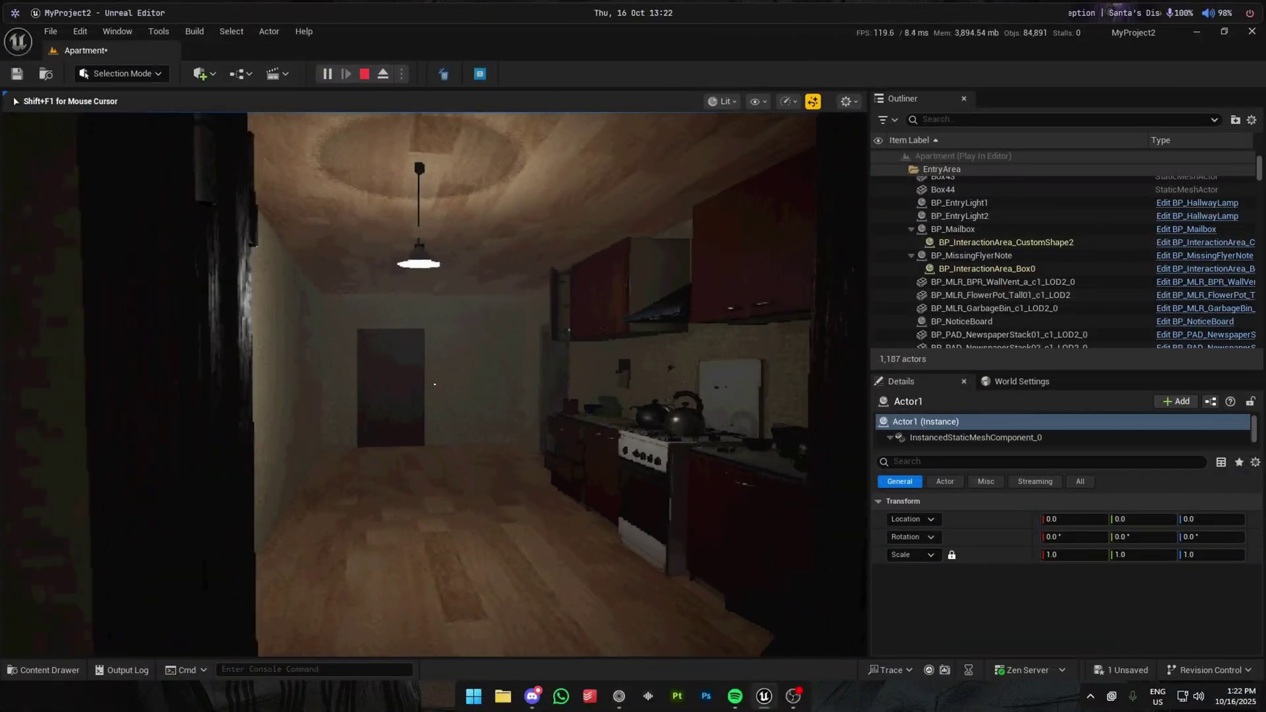
key(w)
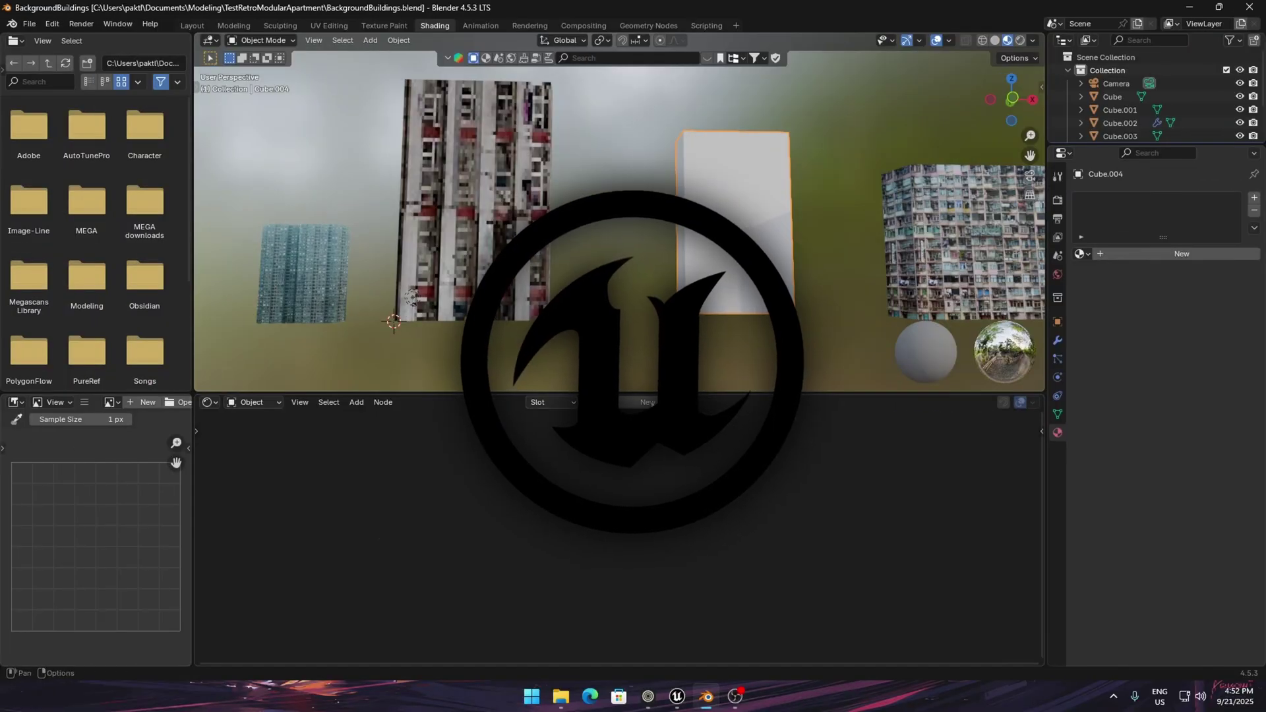
Step: Give the tall building mesh a new Material.004 with the KoreanBuilding05_256px.png facade texture
click(649, 402)
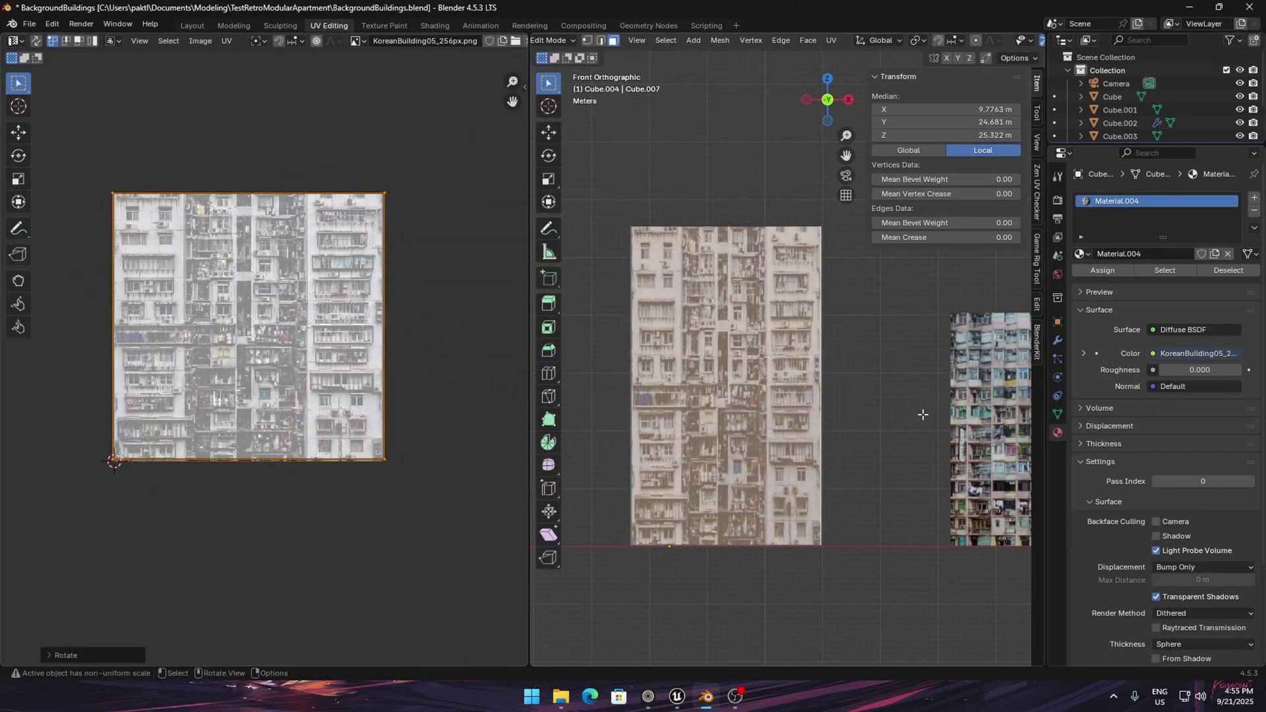
click(897, 401)
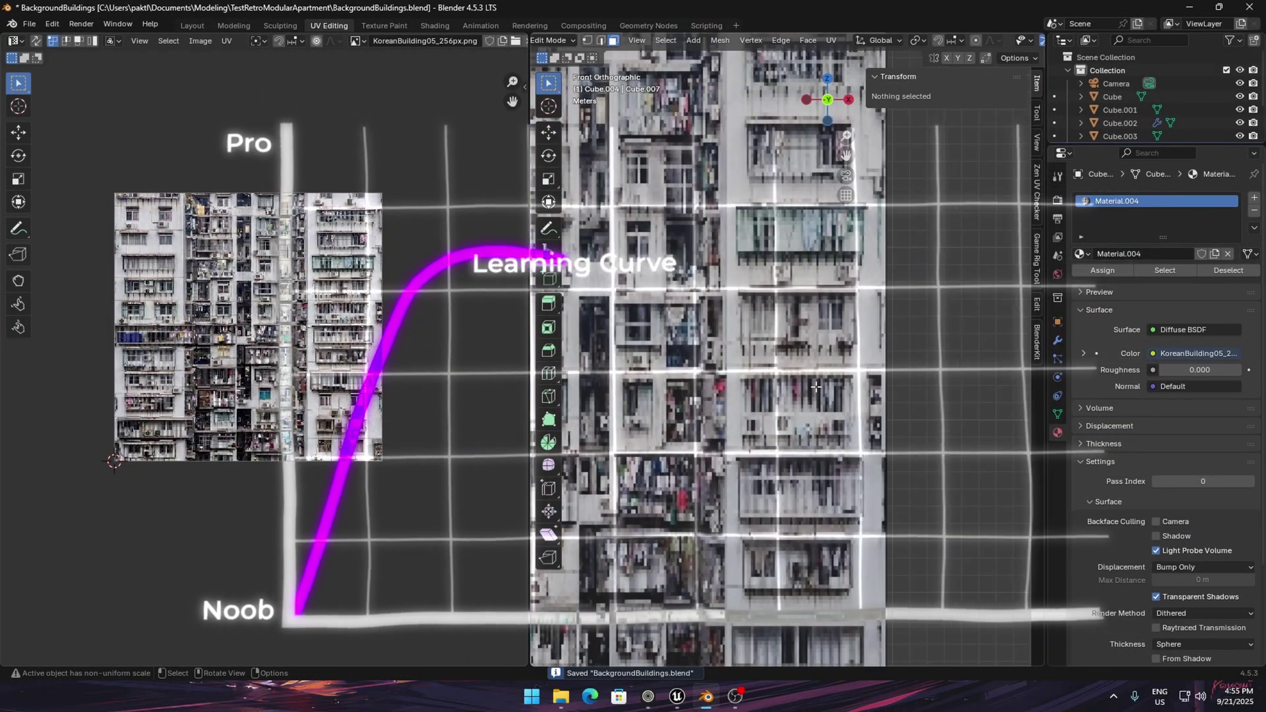
scroll(816, 388, down, 2)
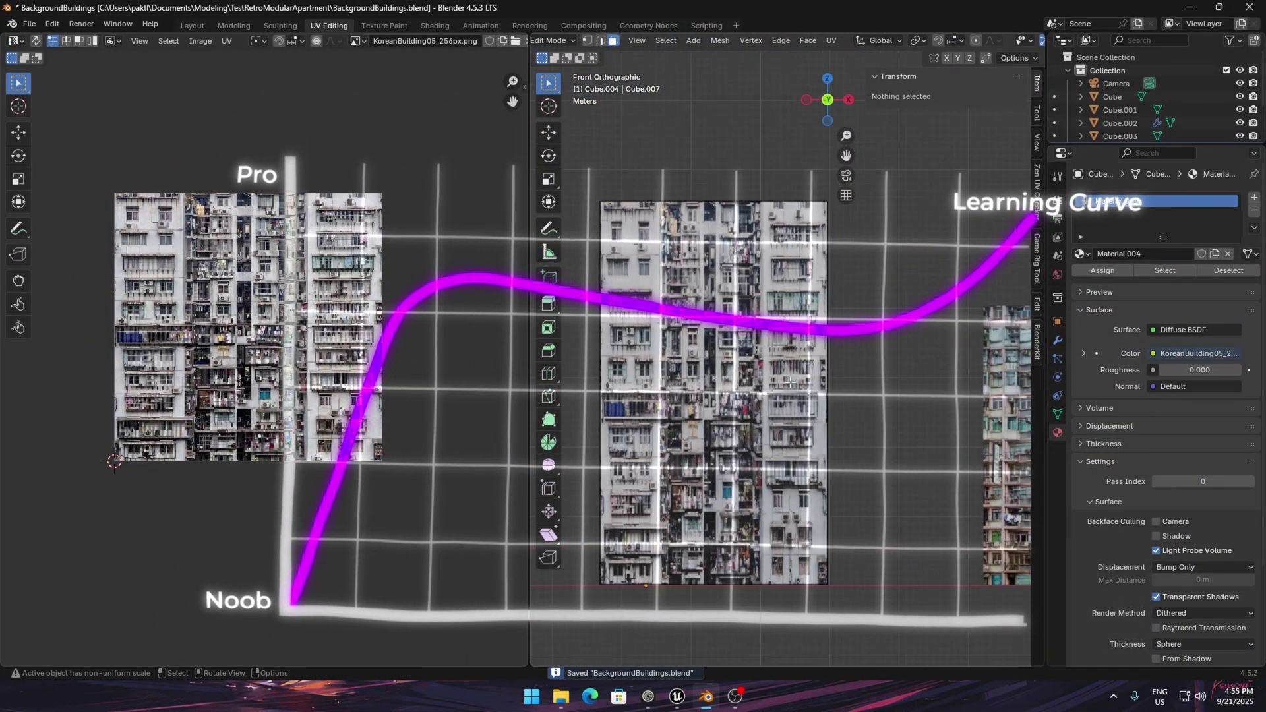
middle_drag(788, 383, 824, 370)
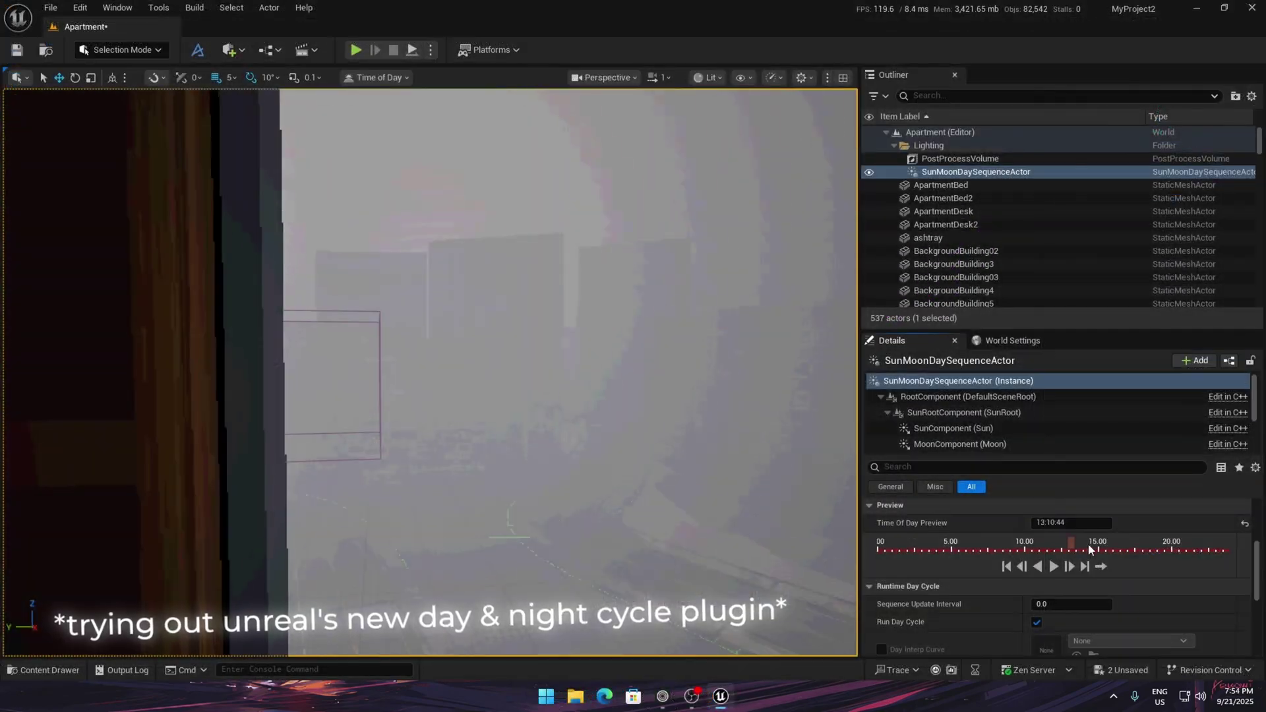
Step: Move the Time Of Day Preview later into the afternoon, then play-test by backing away from the door
drag(1099, 549, 1161, 551)
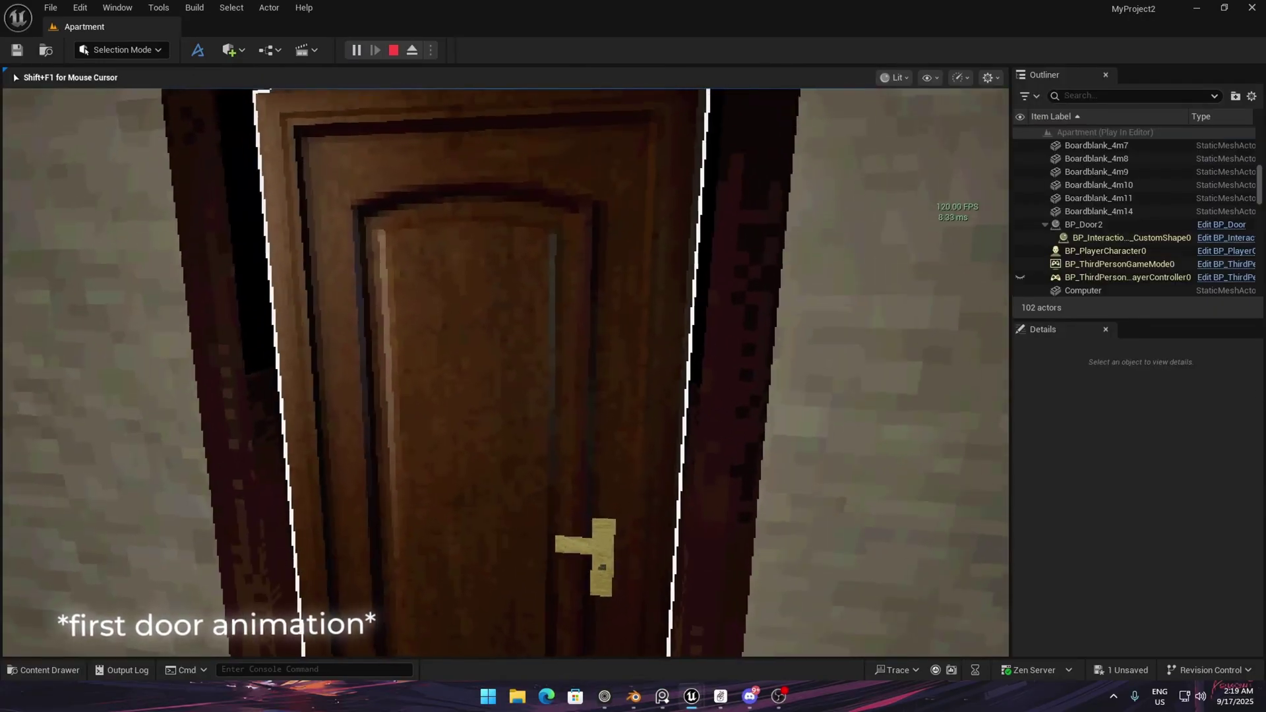
key(s)
key(w)
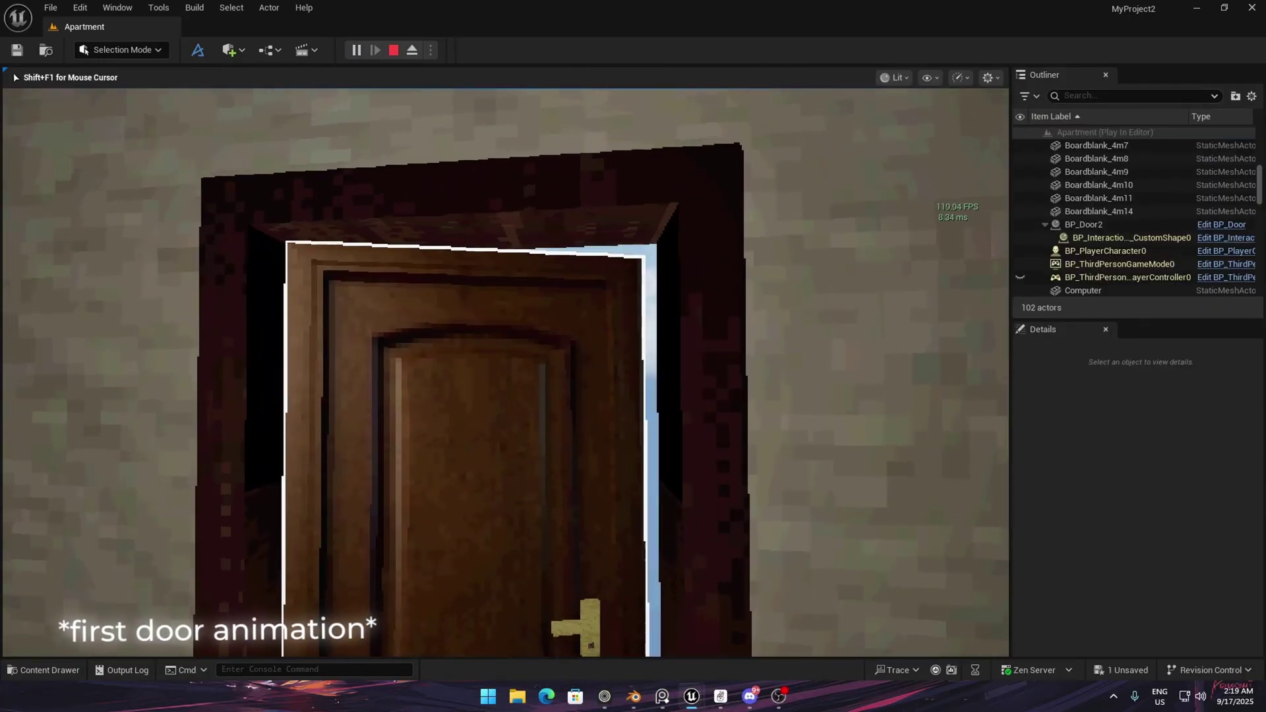
Step: Shrink the cube and raise it along Z above the ground
key(w)
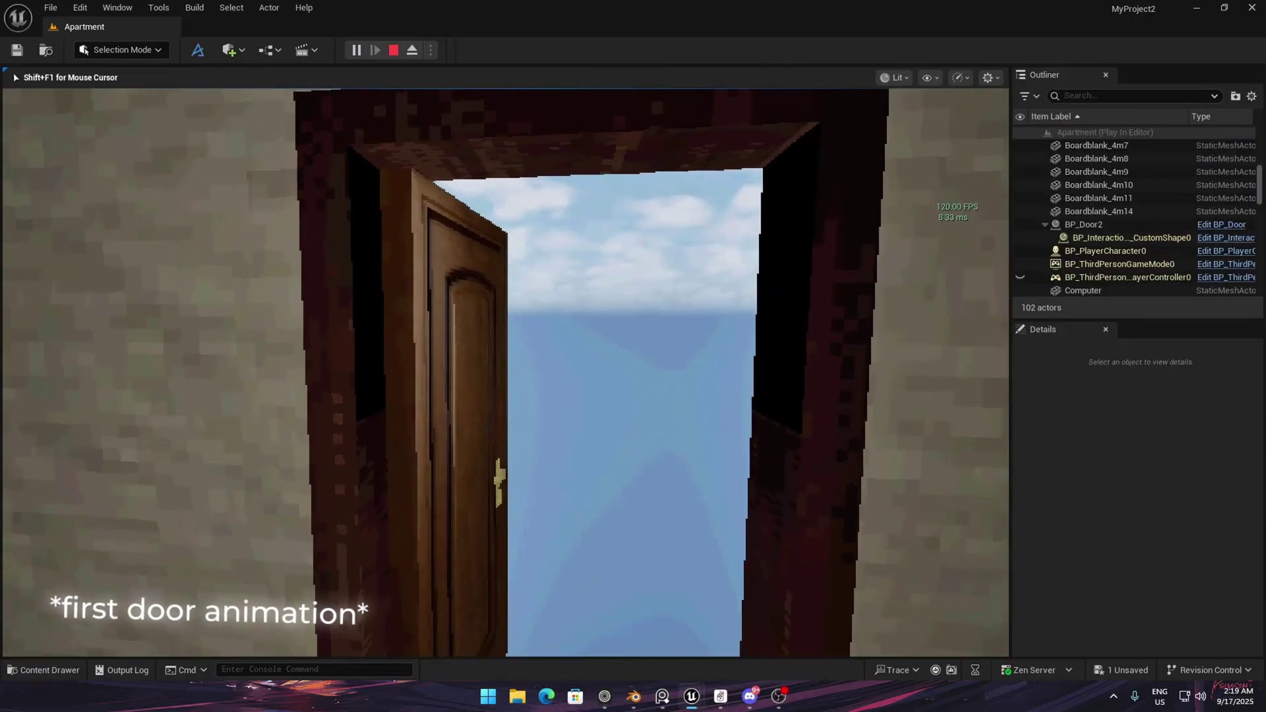
key(s)
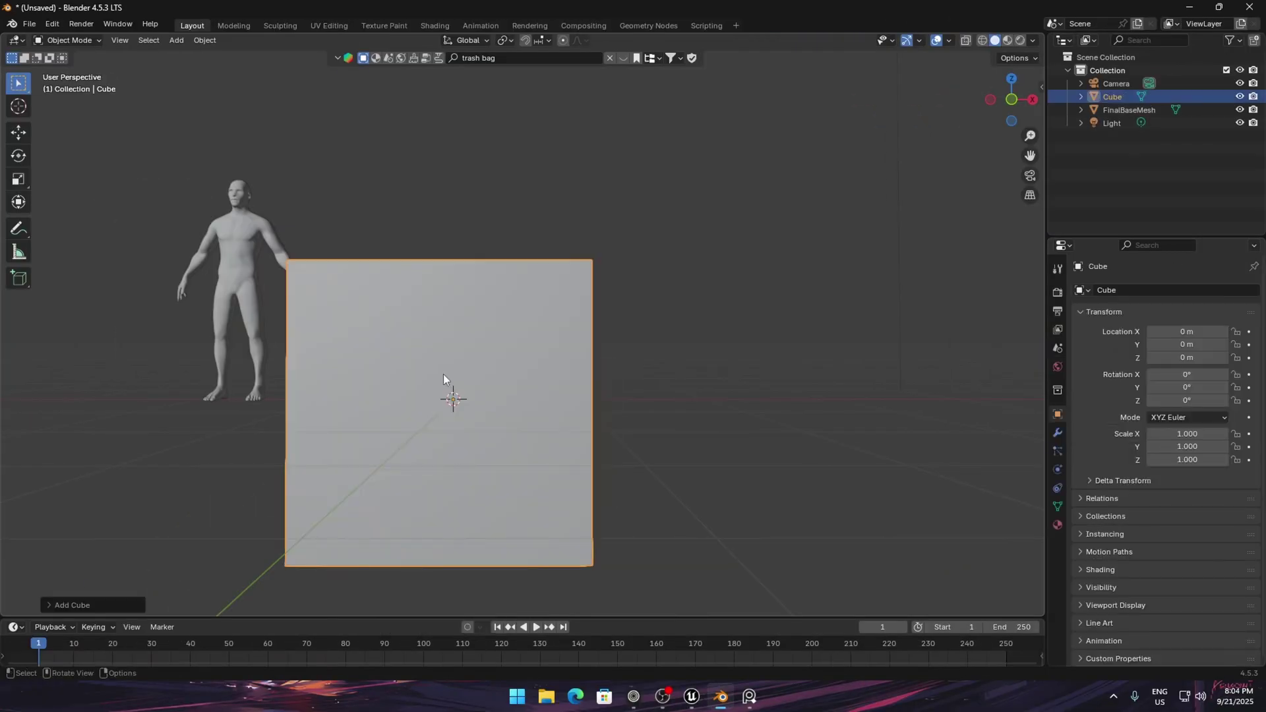
scroll(443, 379, down, 2)
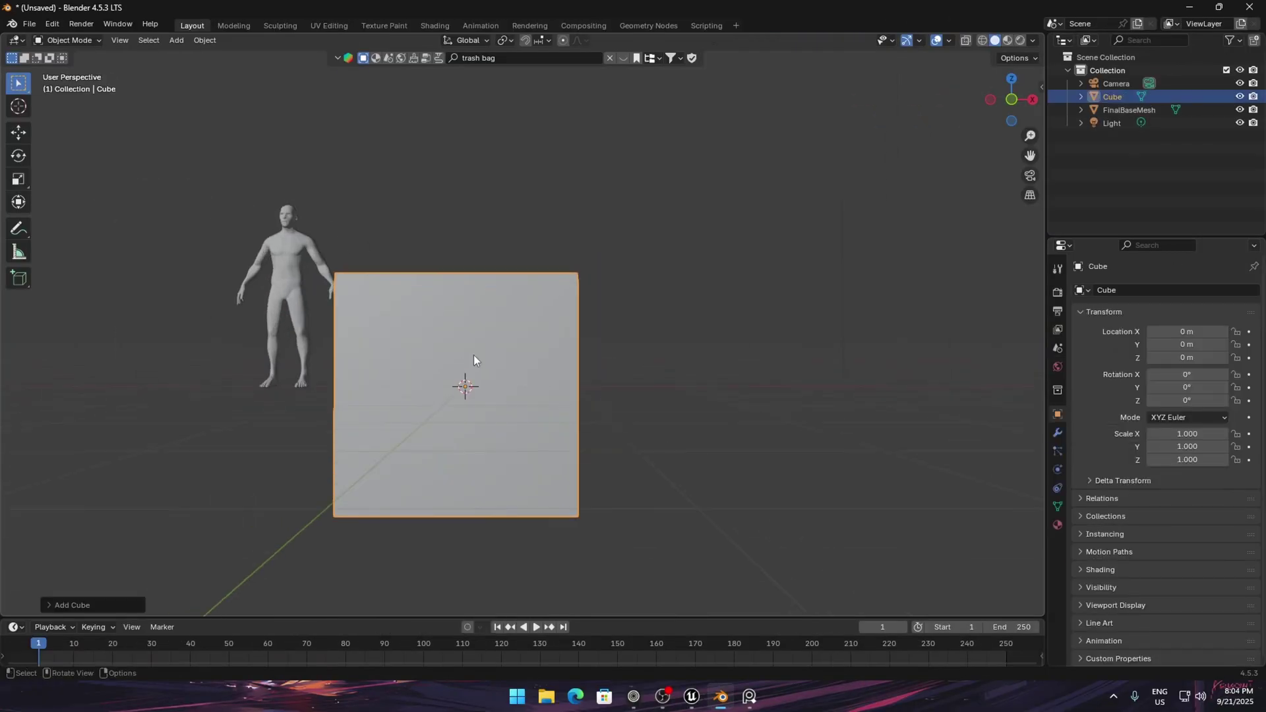
key(s)
click(464, 387)
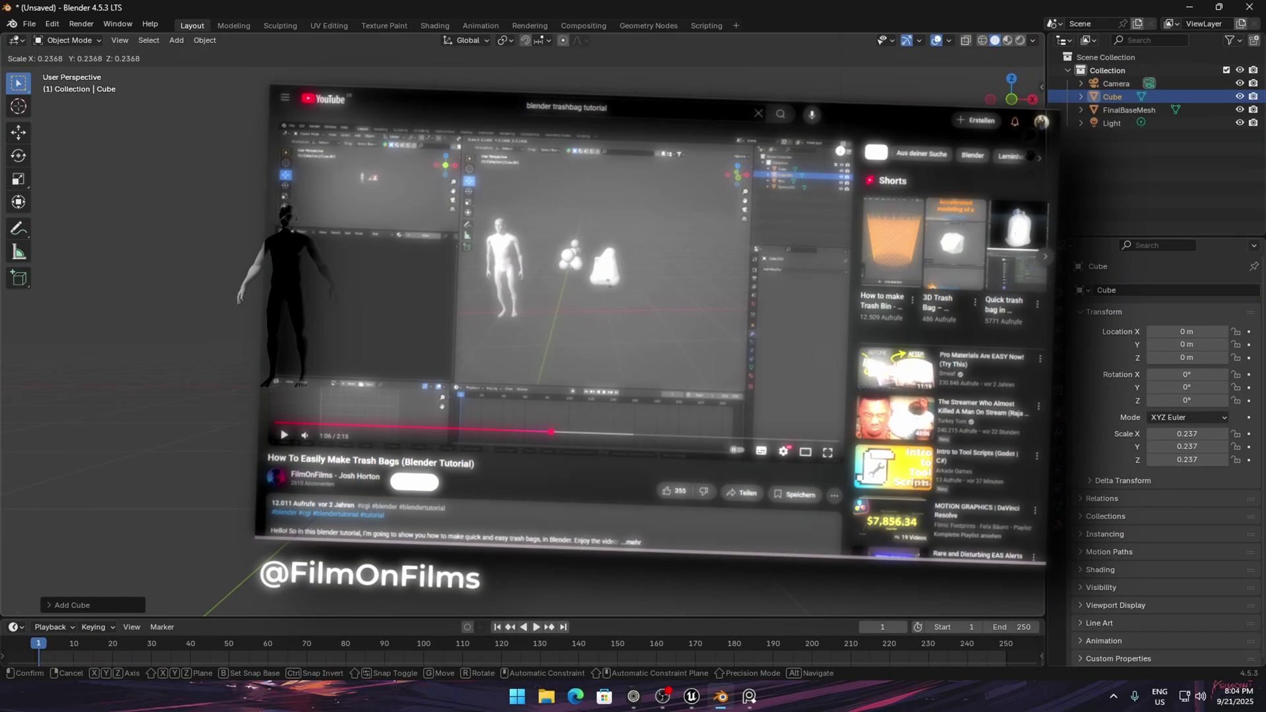
key(g)
key(y)
key(z)
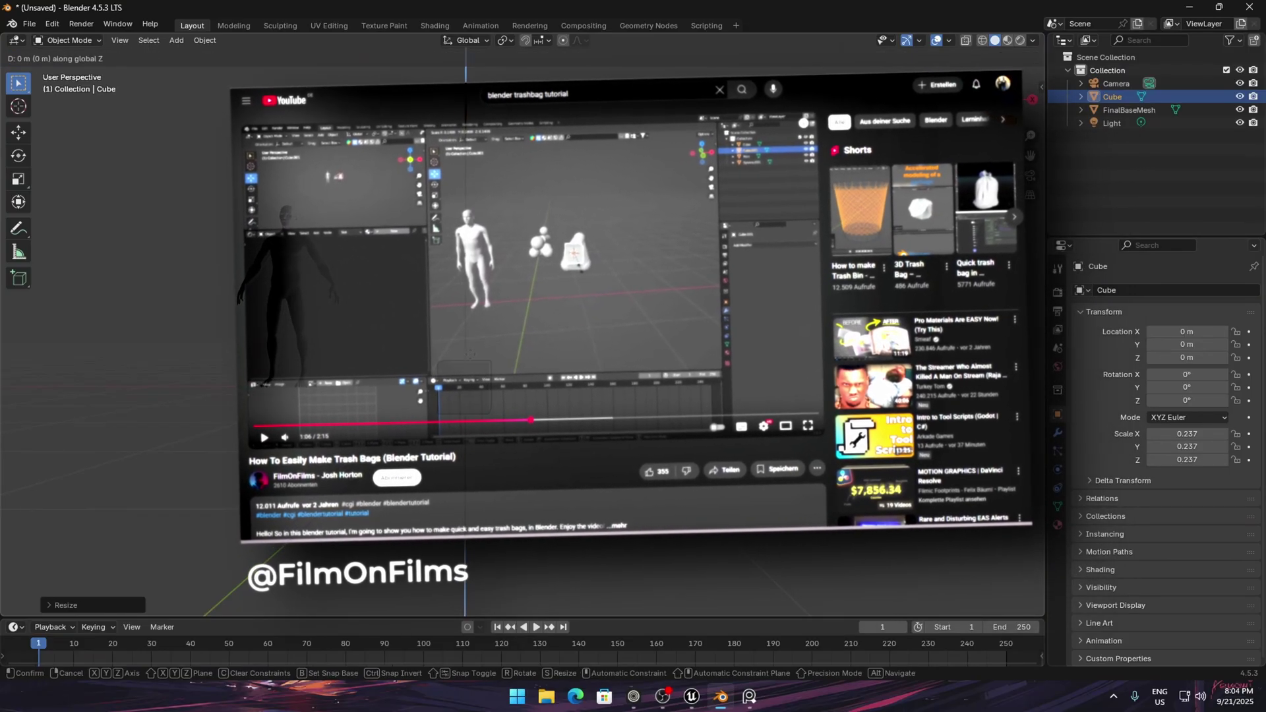
key(Return)
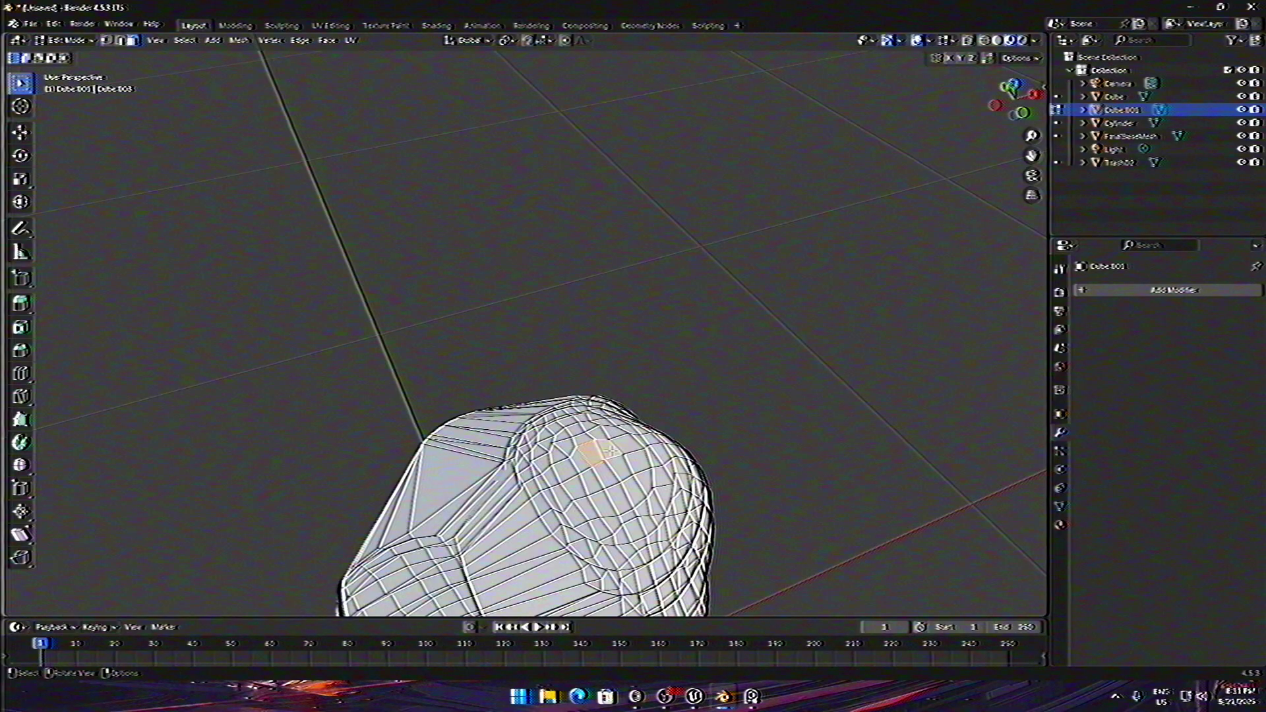
Step: Extrude the cube's faces along normals and move its vertices into folded trash-bag shapes
middle_drag(609, 450, 467, 298)
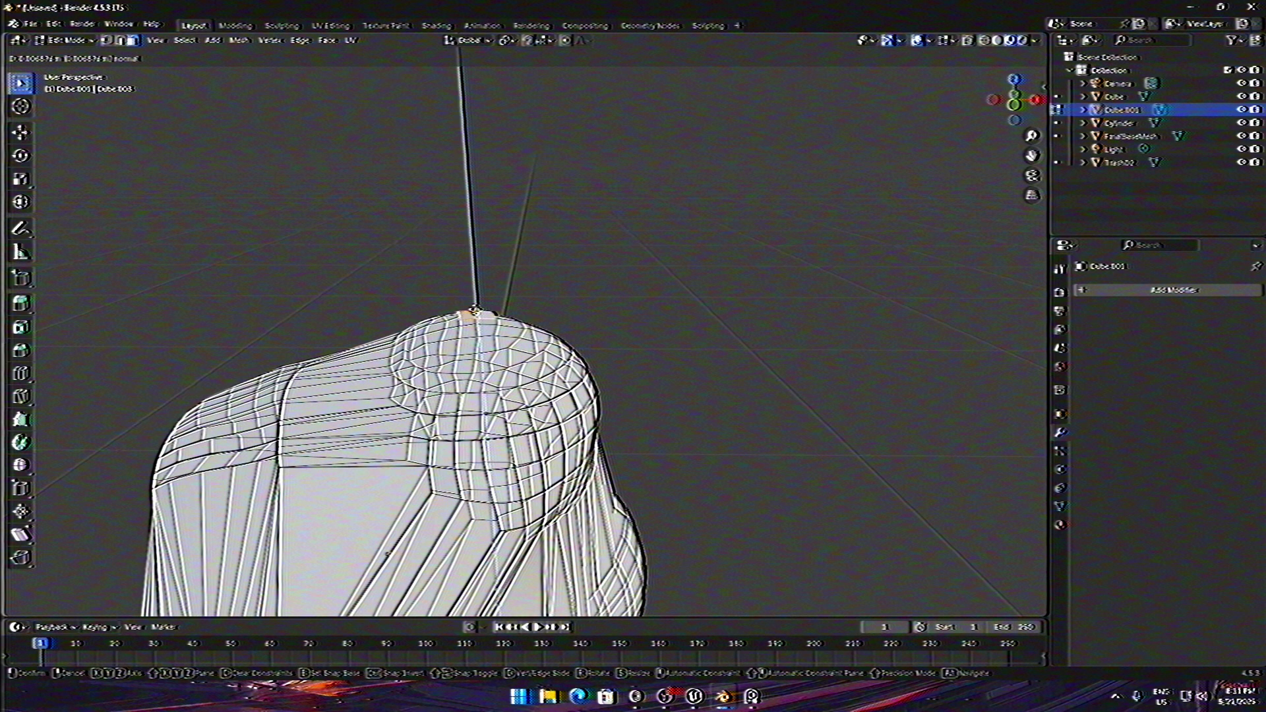
click(476, 294)
scroll(652, 411, up, 5)
key(g)
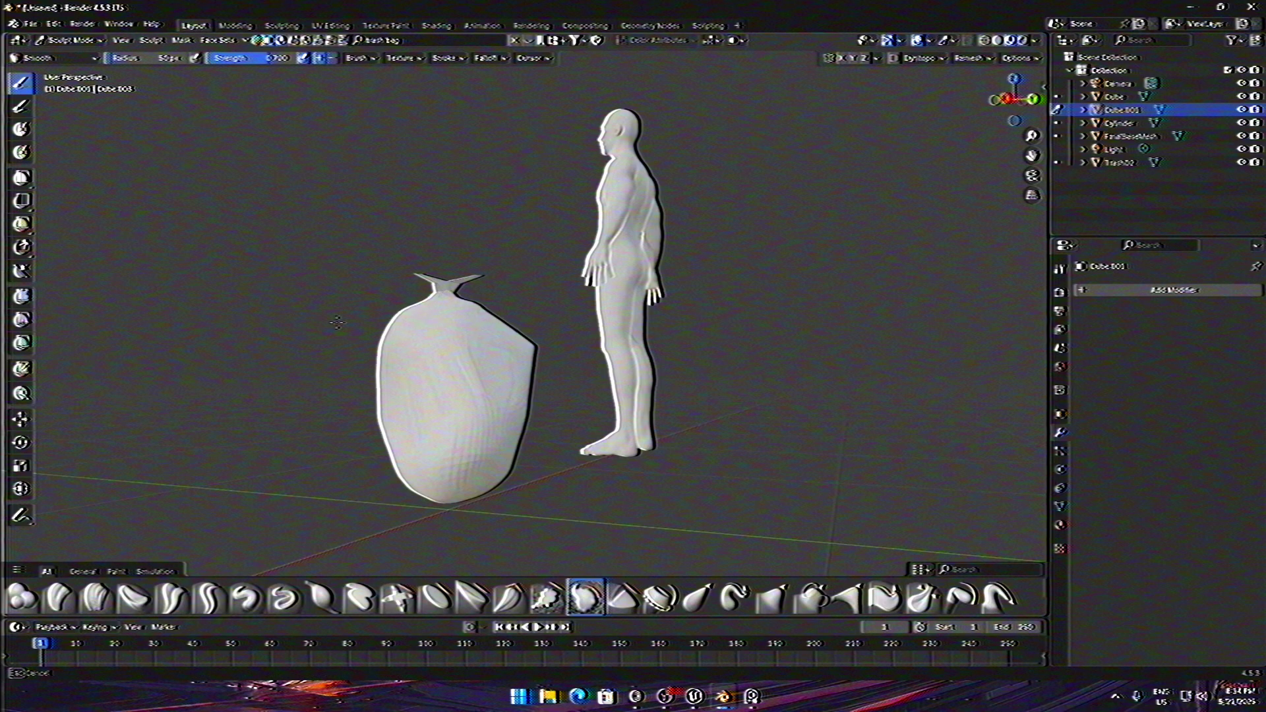
middle_drag(334, 325, 661, 419)
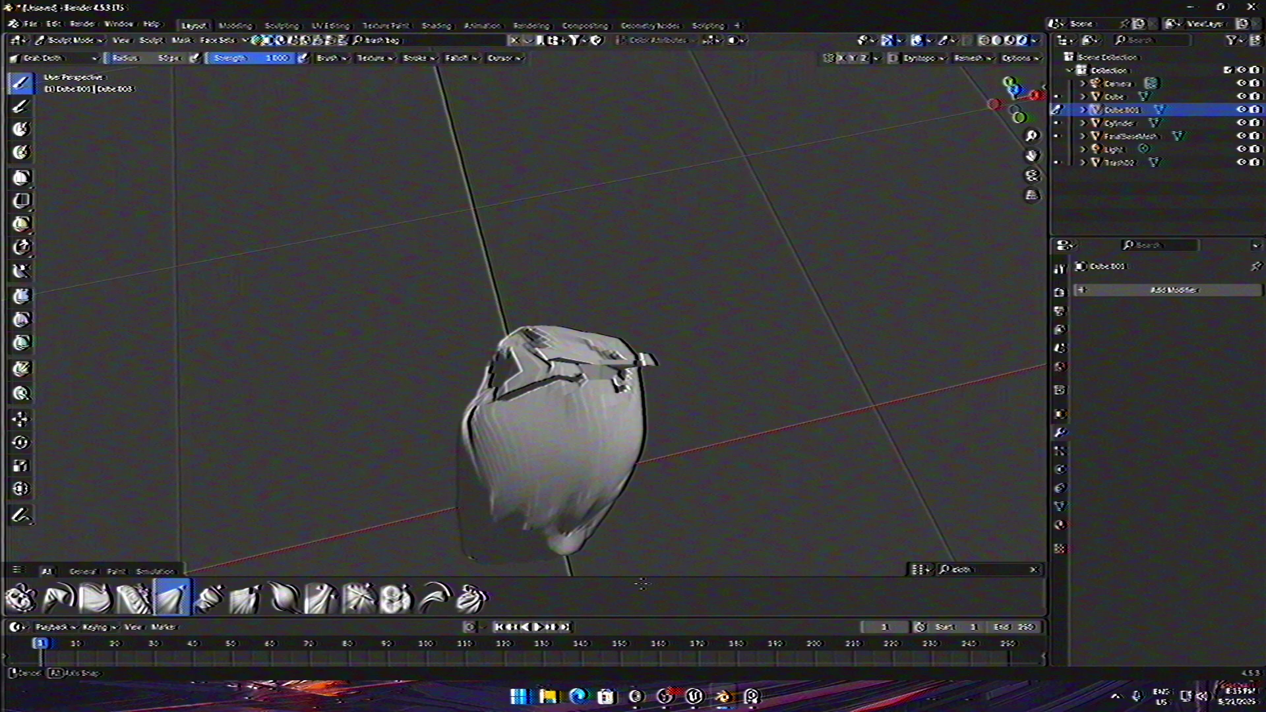
middle_drag(461, 395, 546, 402)
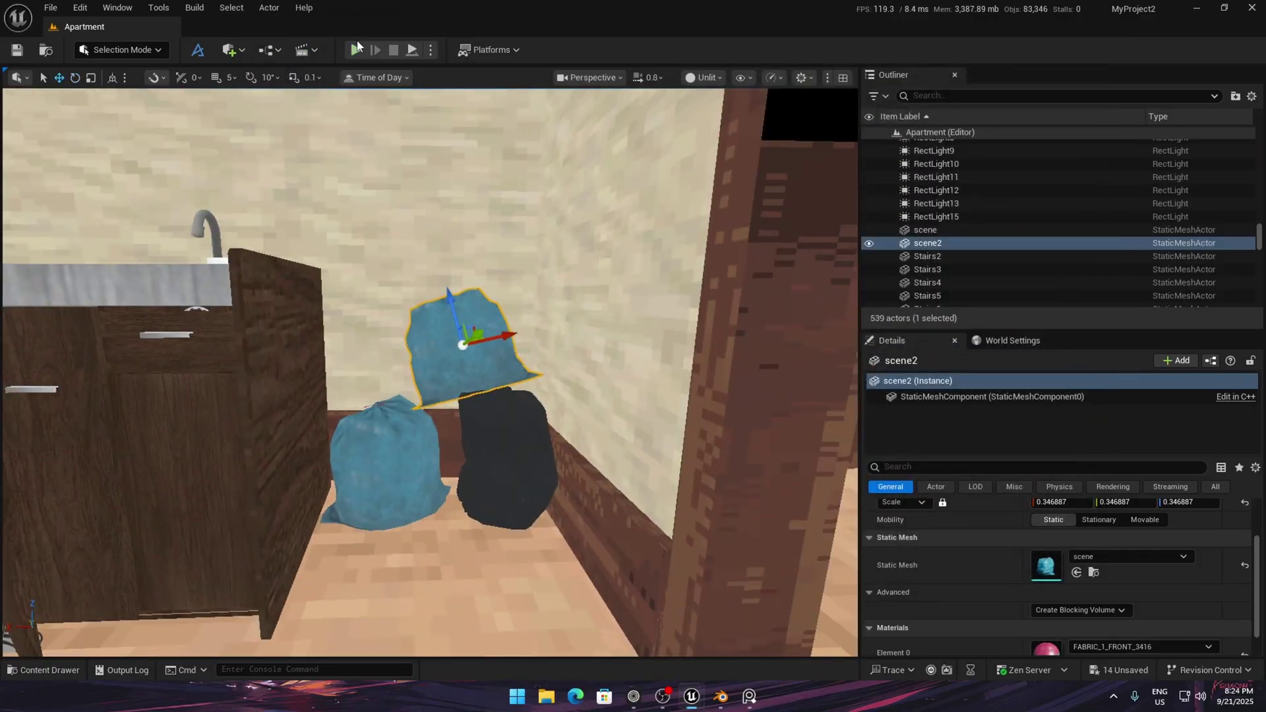
Step: Play-test the level twice to check the trash bags beside the cabinet
key(alt+p)
key(Escape)
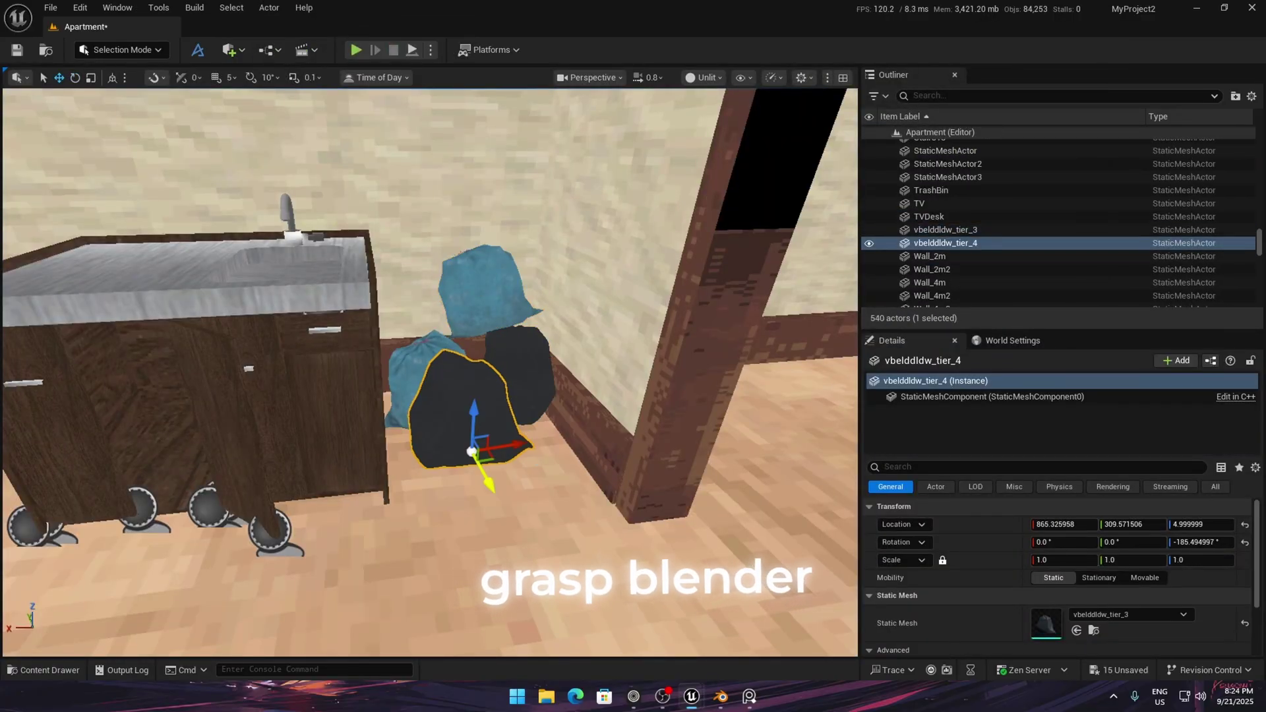
key(alt+p)
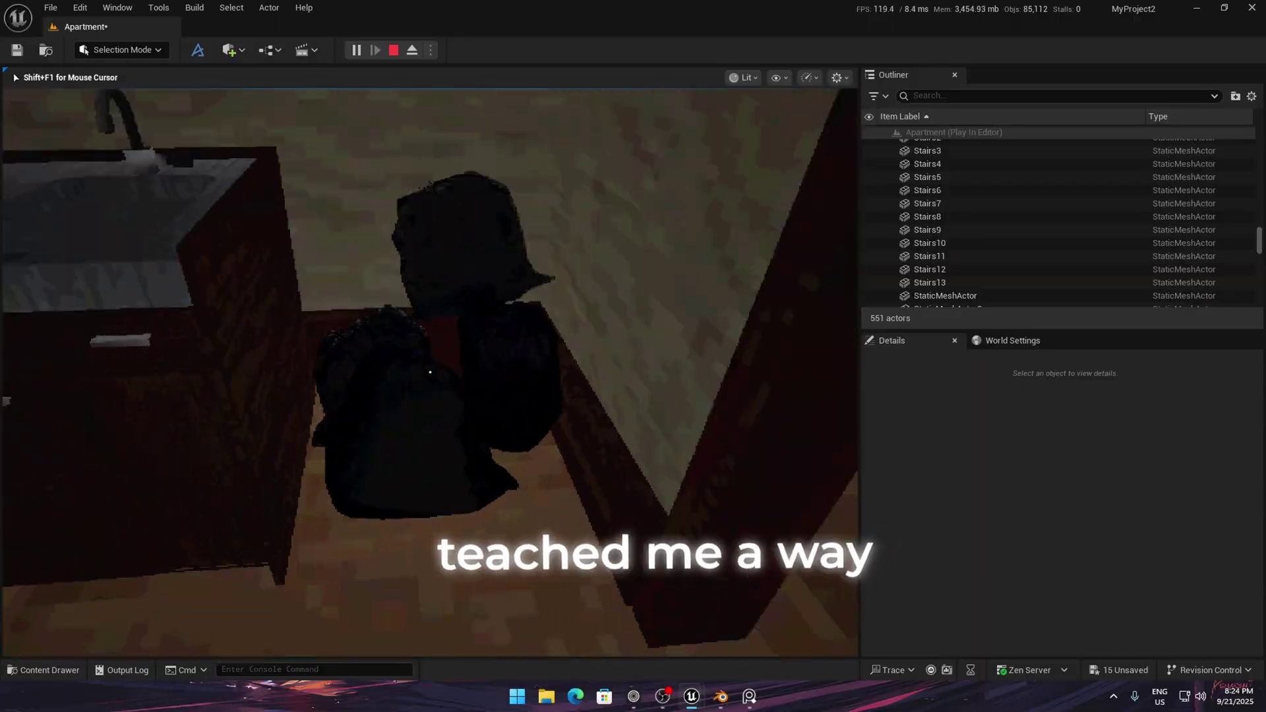
key(Escape)
Step: Move the blue bag scene3 onto the pile, tilt it, and play-test again
click(441, 307)
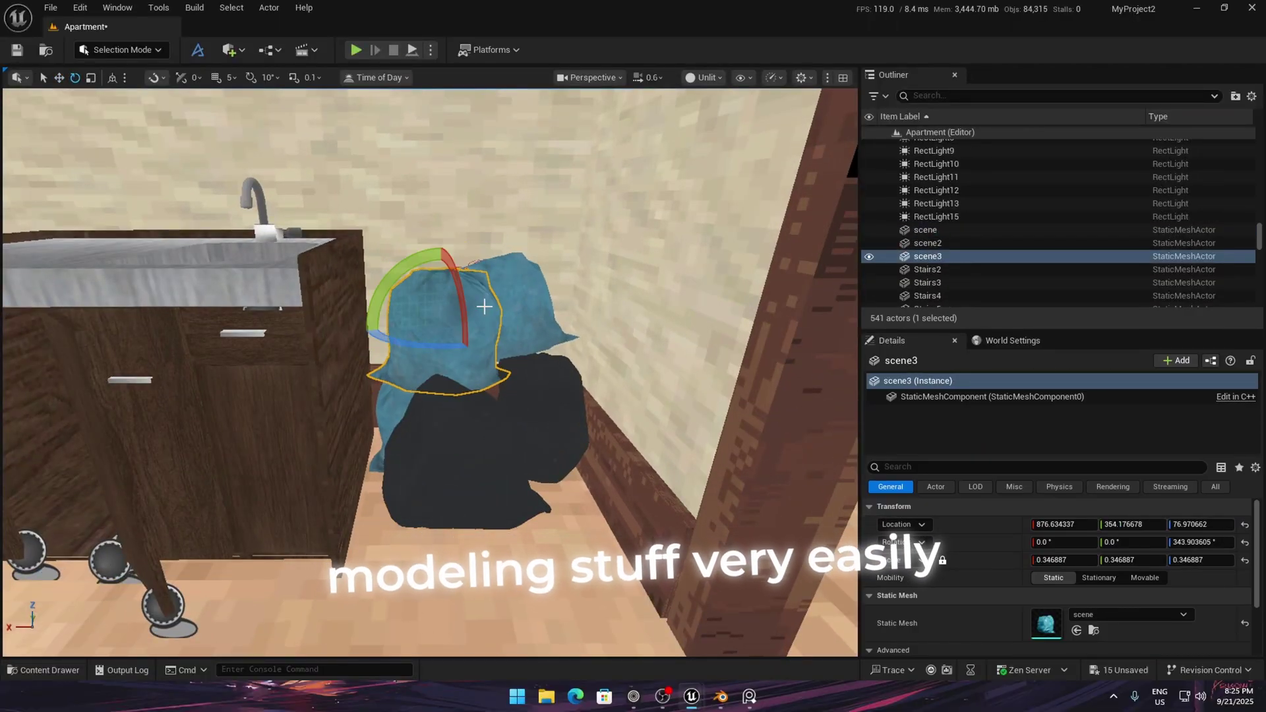
right_drag(430, 285, 451, 345)
drag(316, 292, 350, 277)
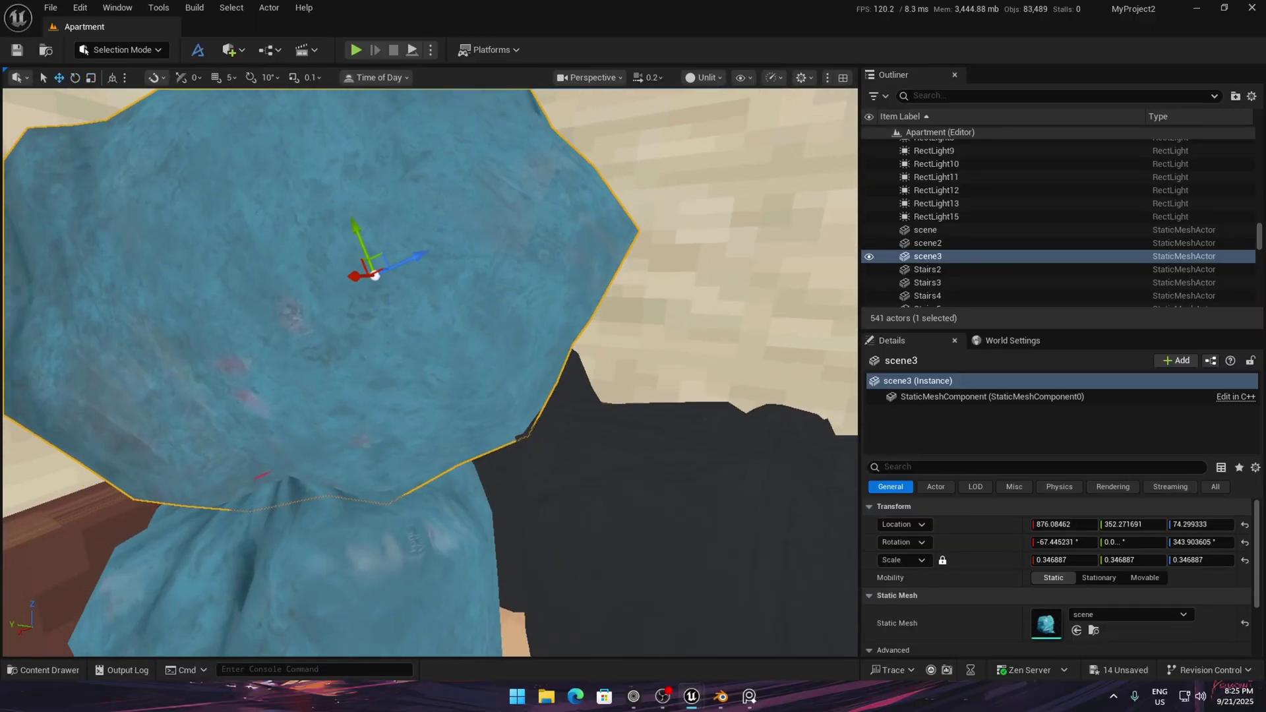
key(e)
key(alt+p)
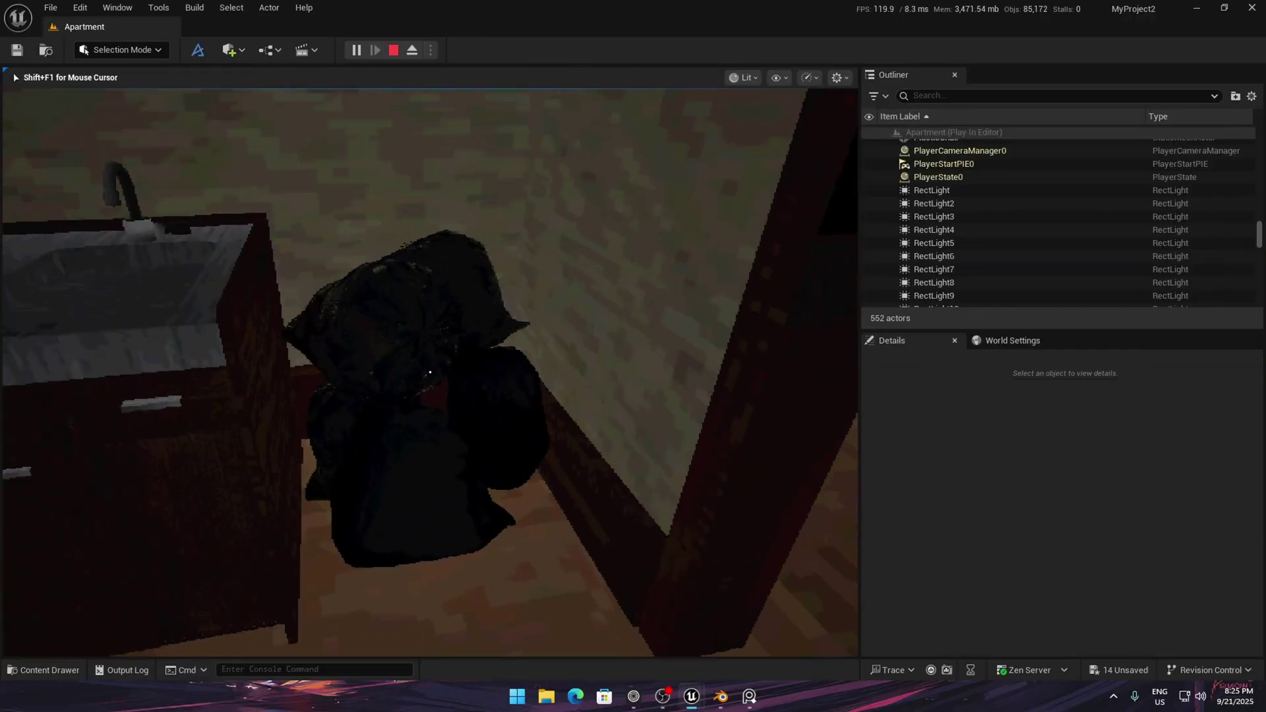
key(Escape)
key(alt+p)
key(Escape)
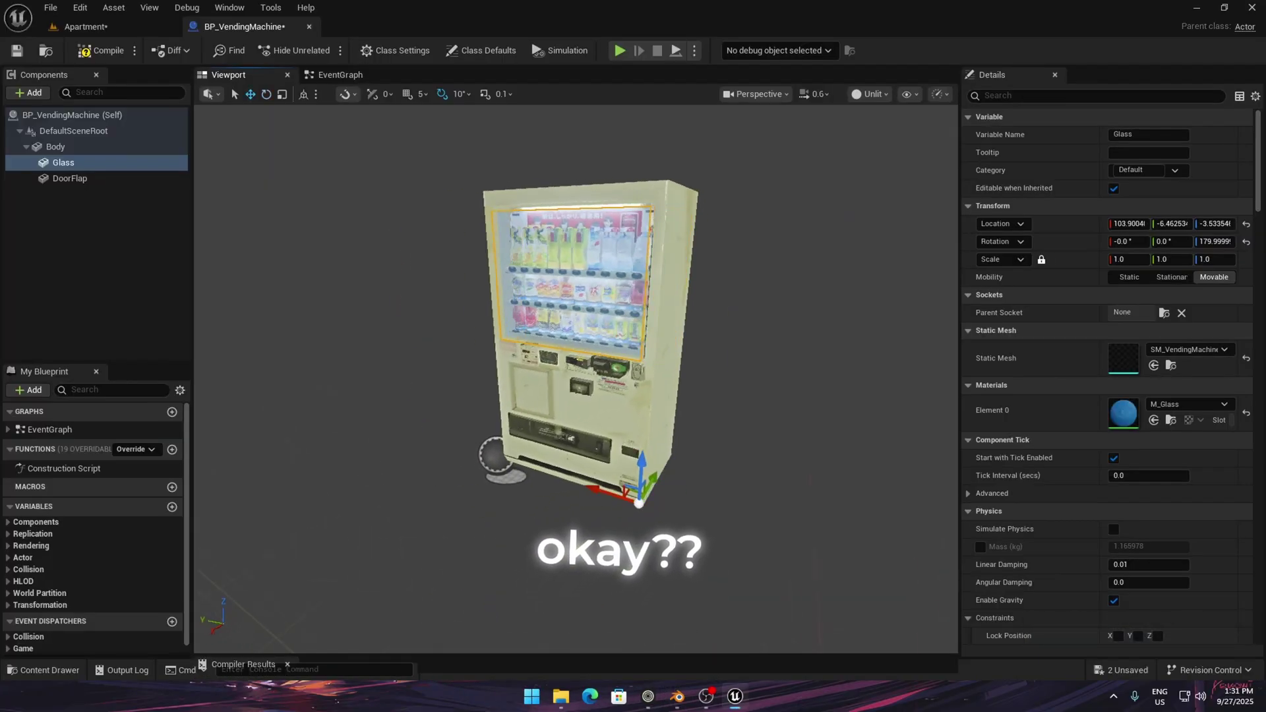
Step: Fly the camera up beside the placed vending machine body
right_drag(576, 379, 576, 379)
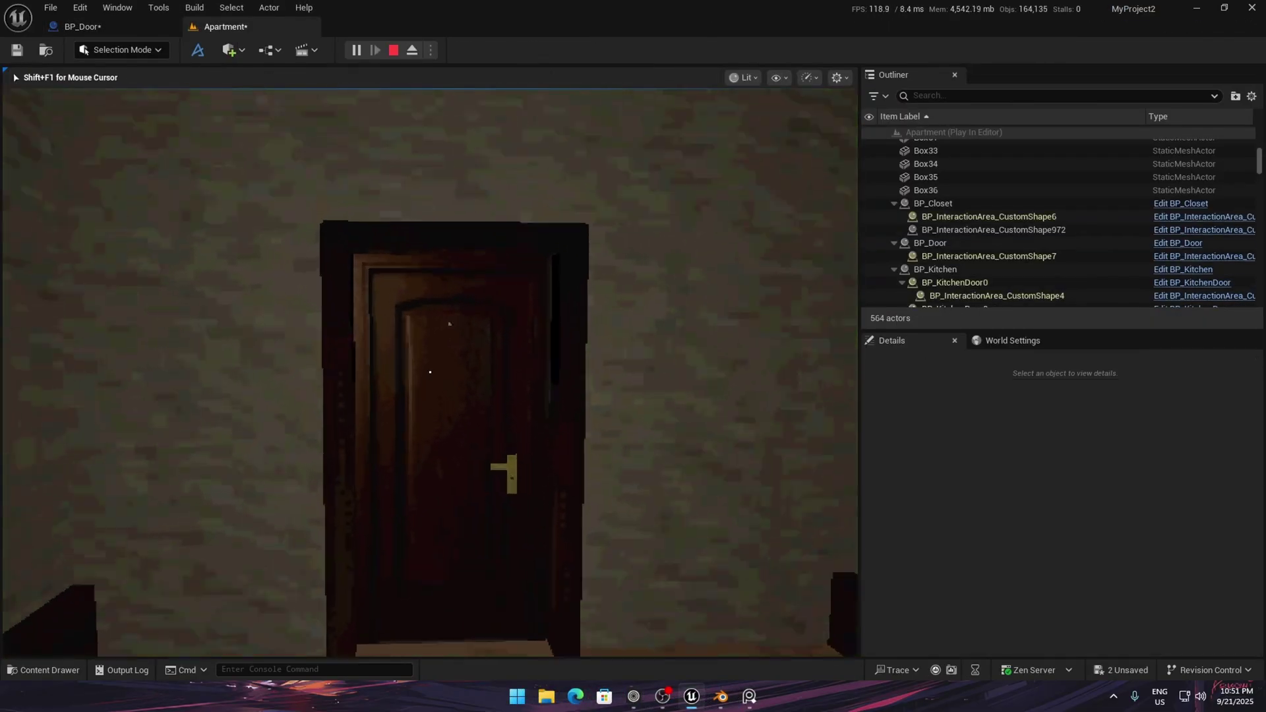
Step: Approach the door several times to check its white interaction outline
key(w)
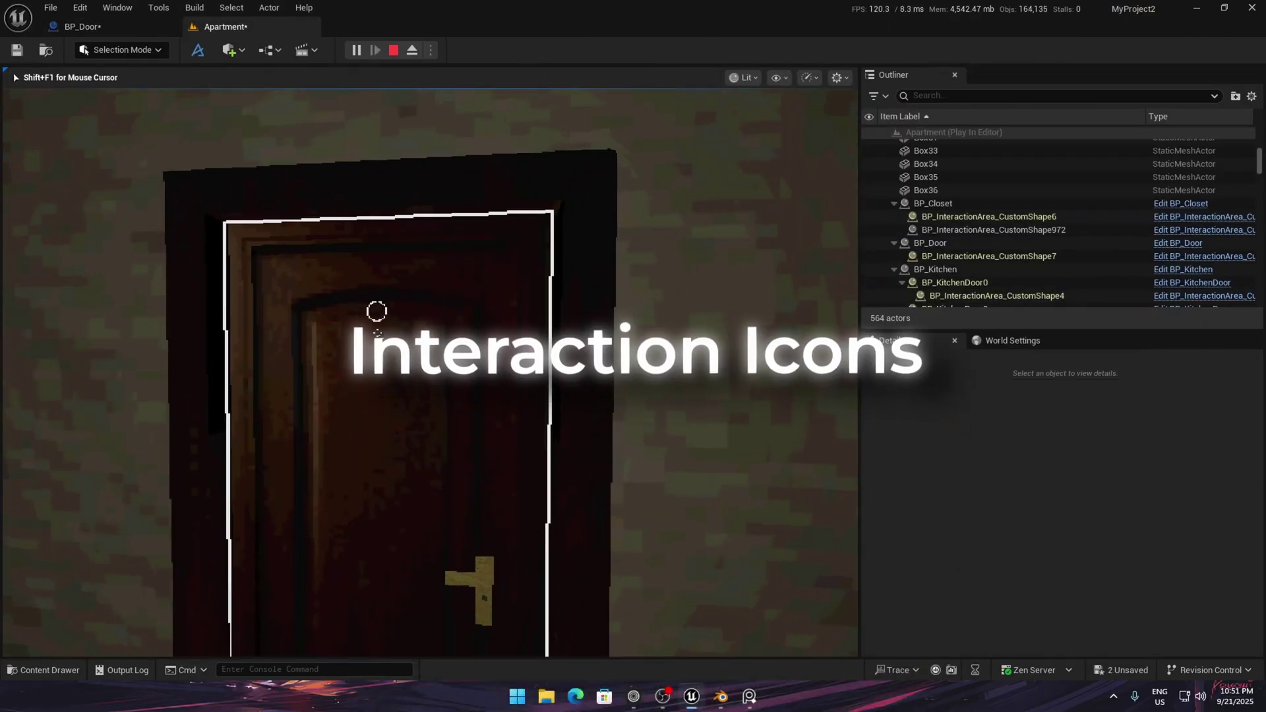
key(s)
key(w)
key(s)
key(w)
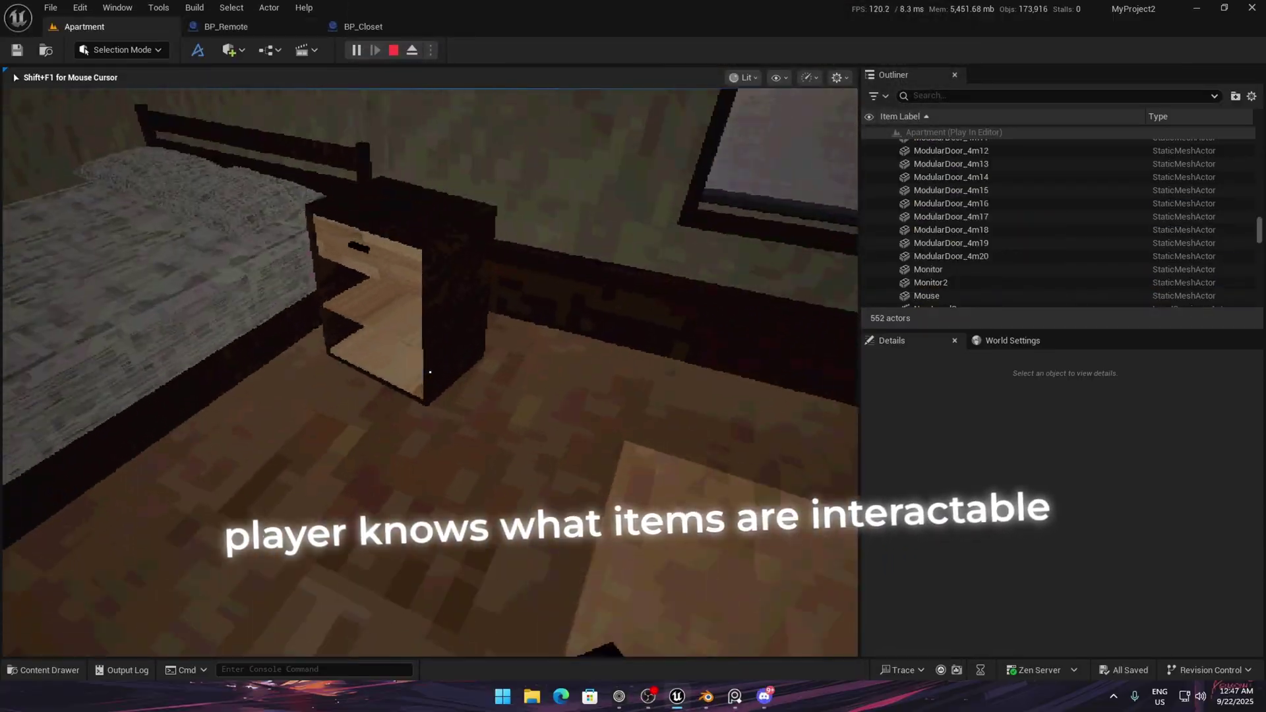
Step: Check the nightstand and wardrobe prompts, then move InnerIconRadius under LeftDoor in BP_Closet
key(w)
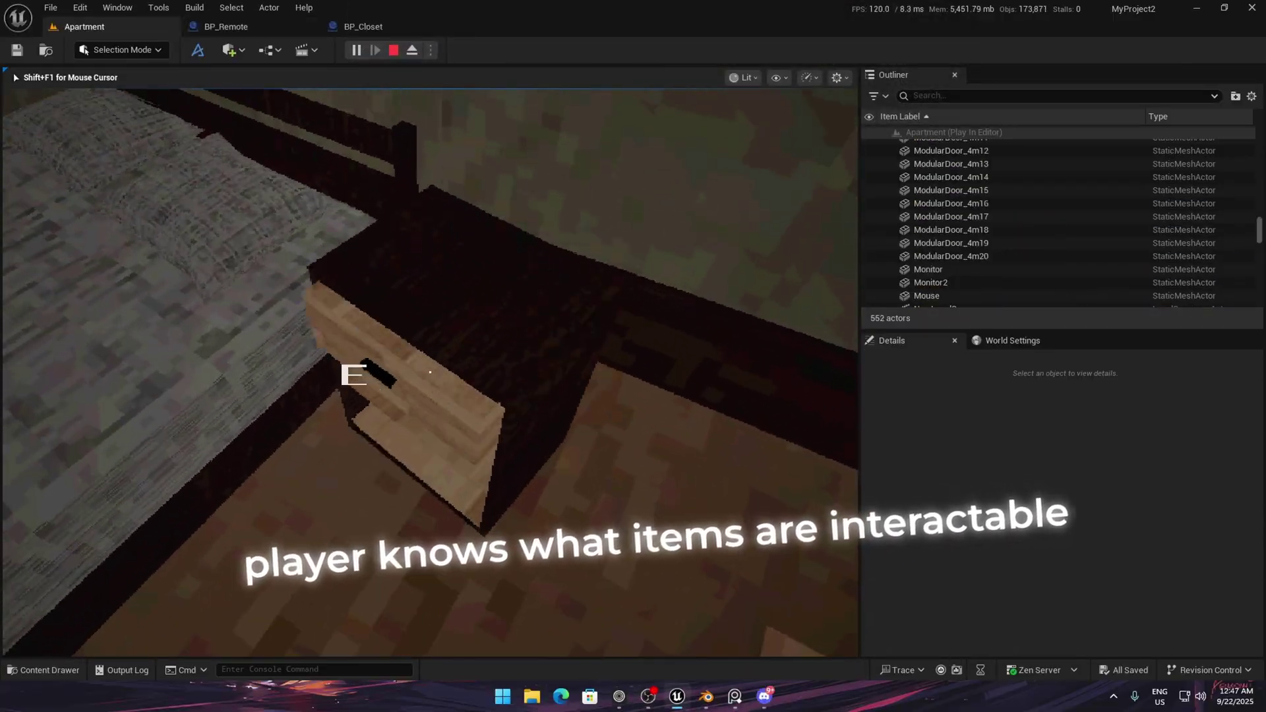
key(s)
key(w)
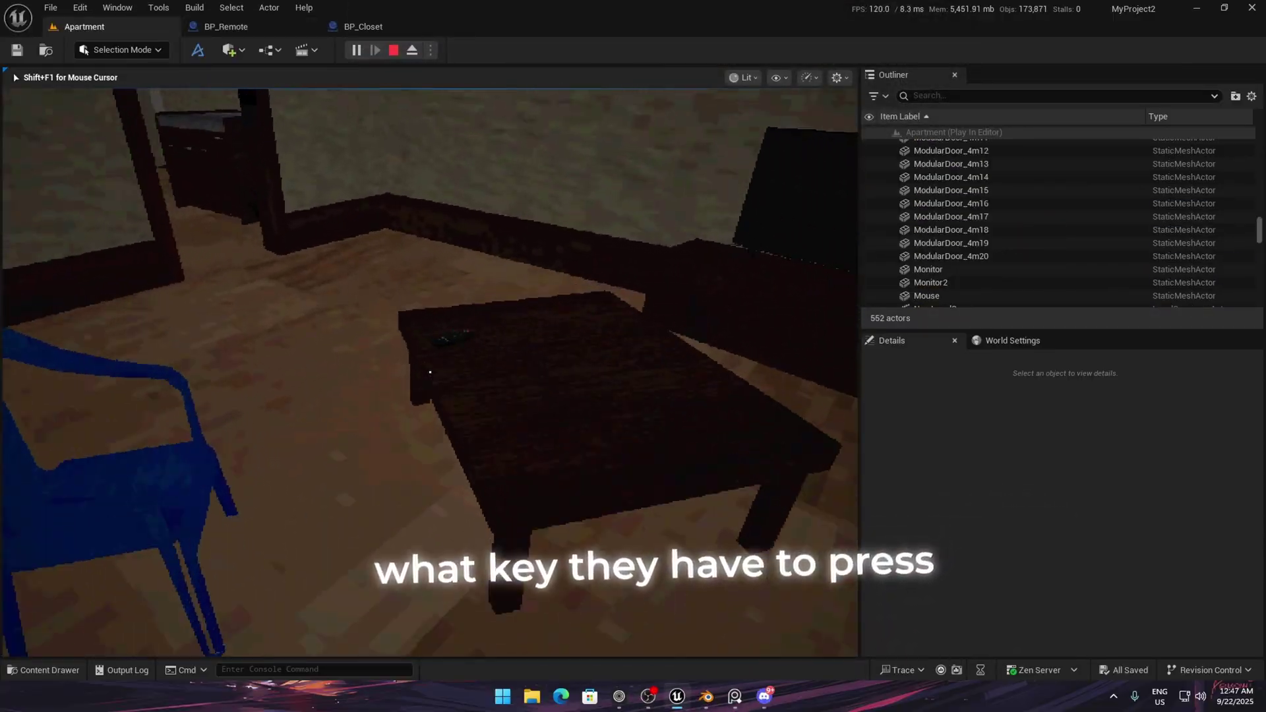
key(w)
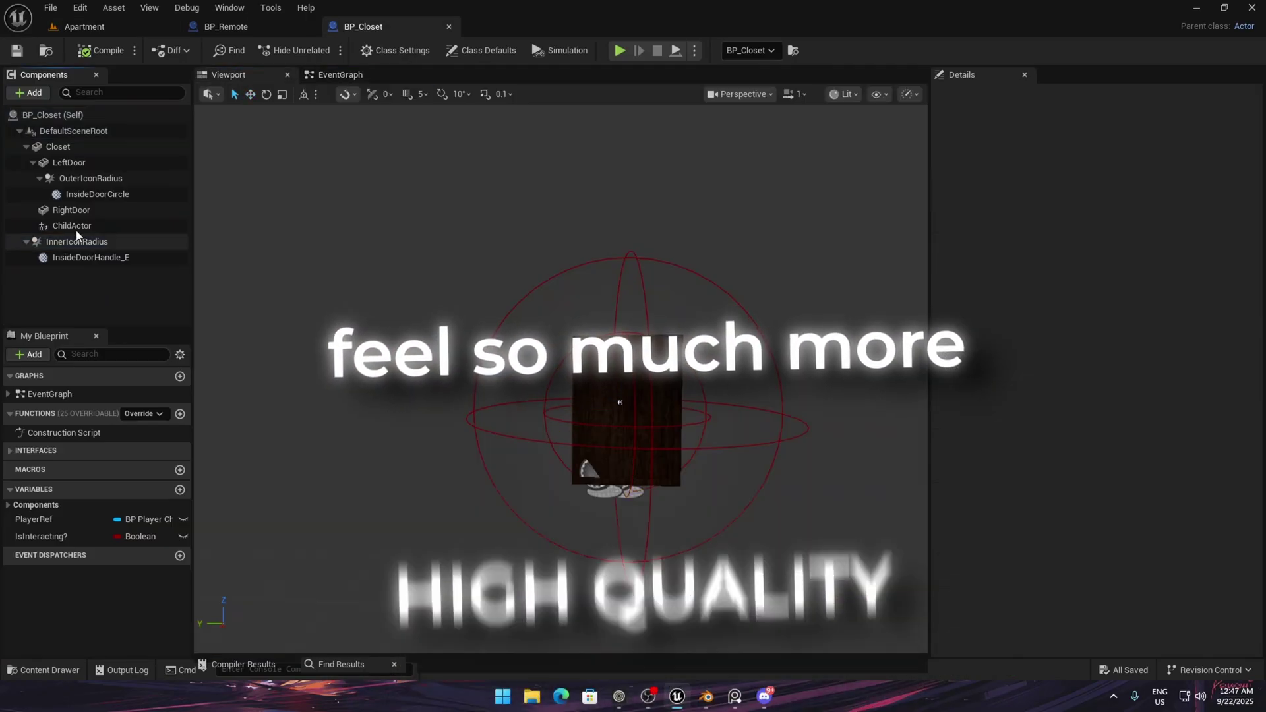
drag(76, 242, 79, 172)
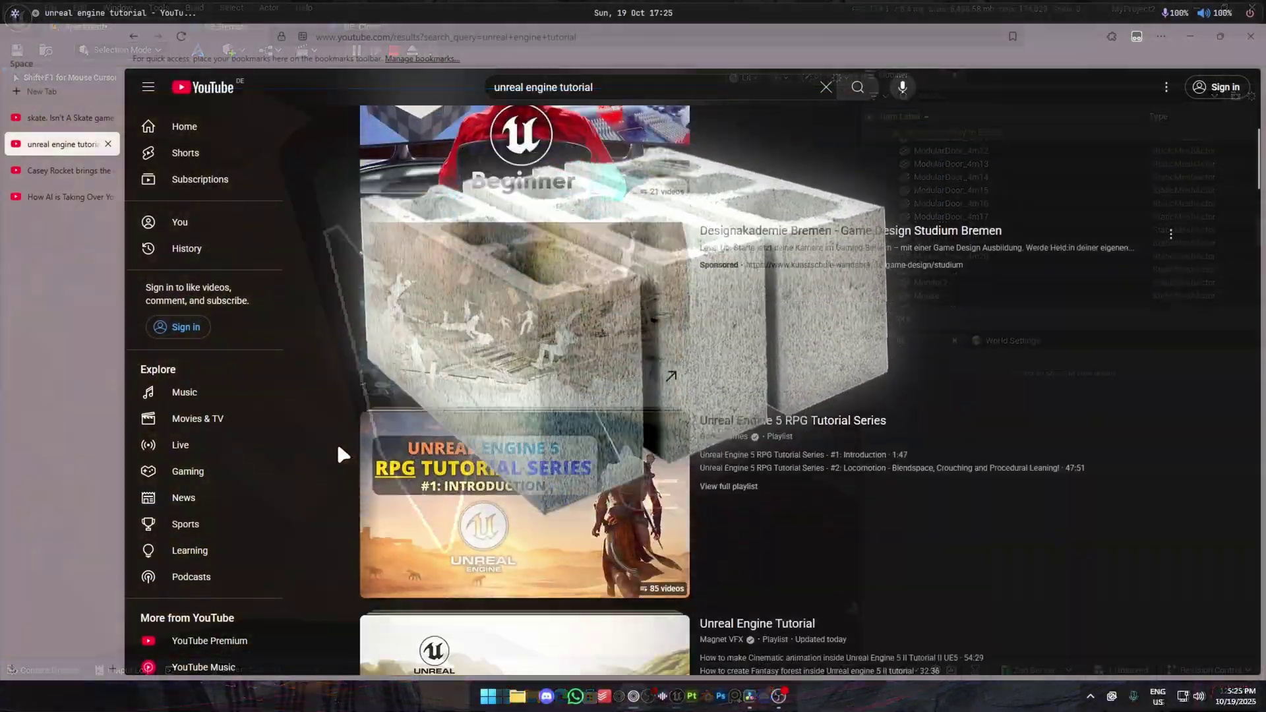
scroll(335, 448, down, 5)
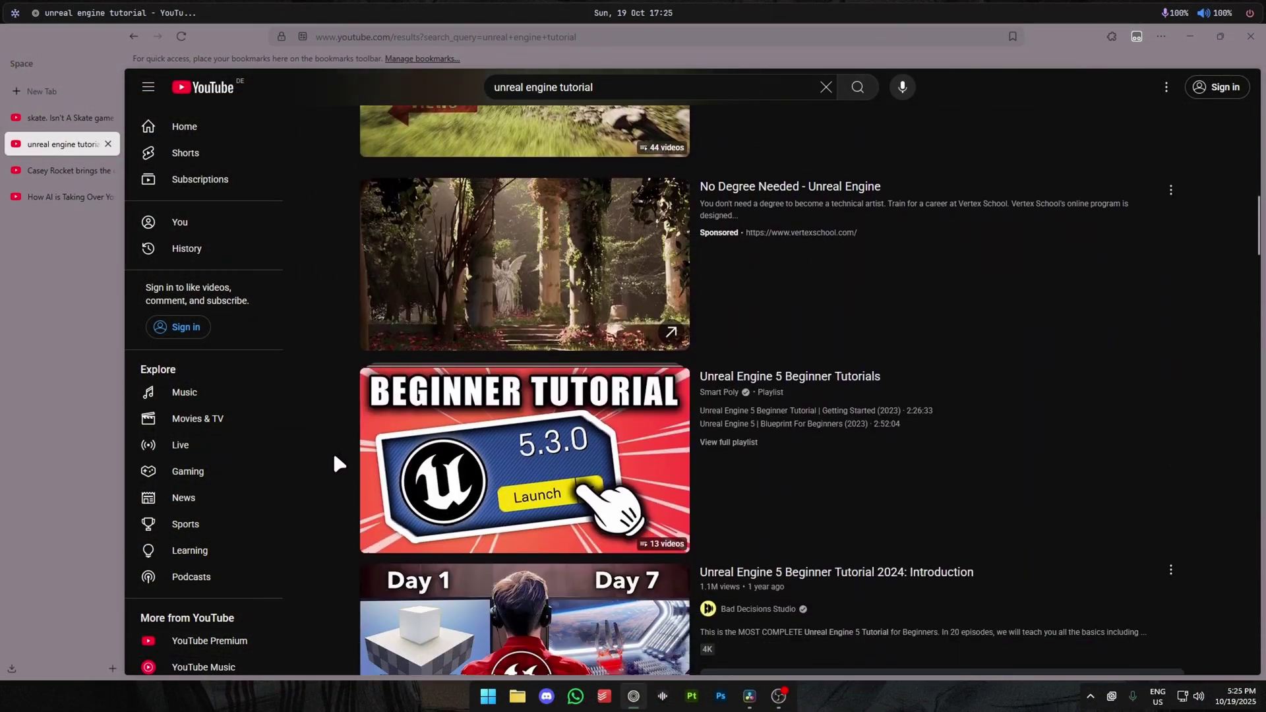
scroll(332, 456, down, 15)
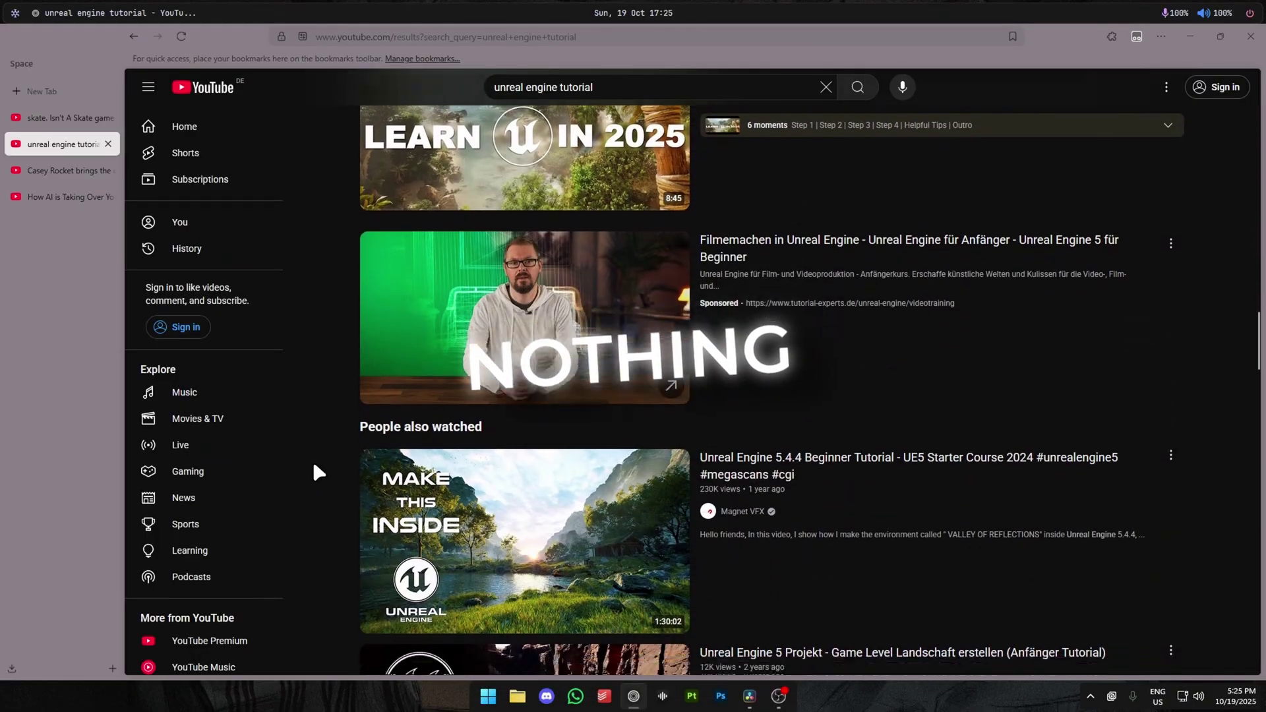
scroll(313, 466, down, 20)
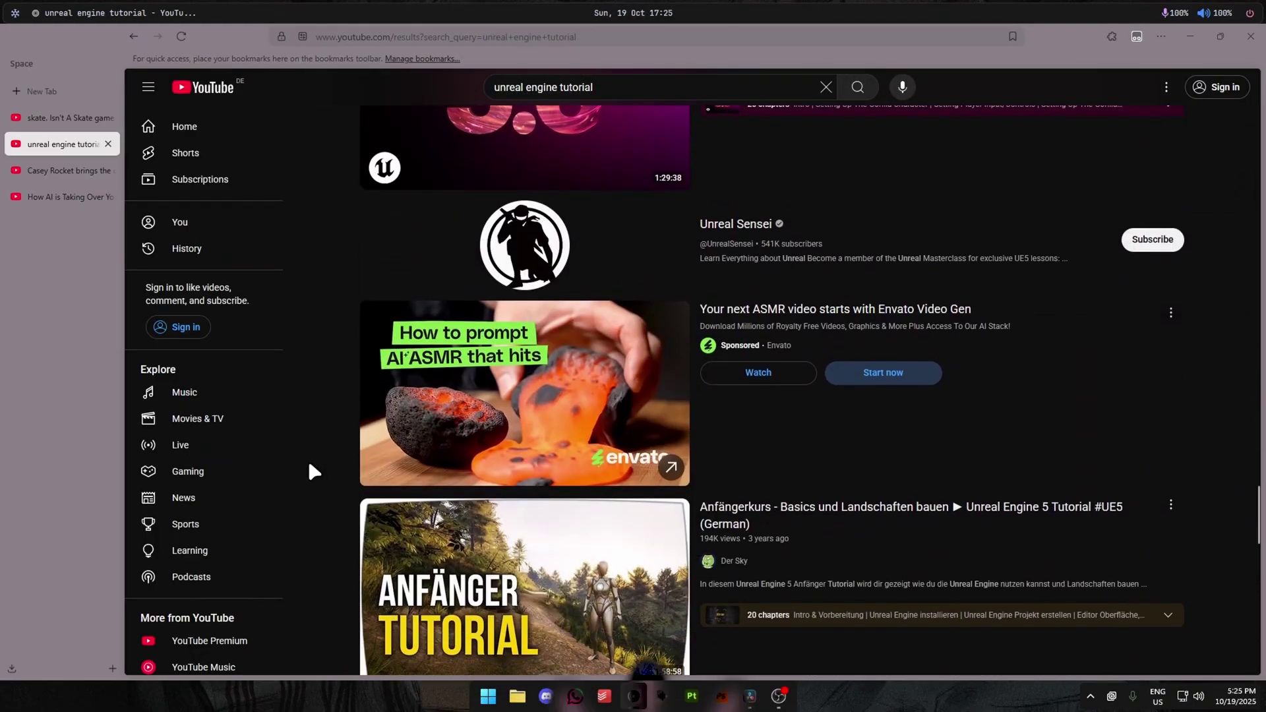
scroll(314, 470, down, 15)
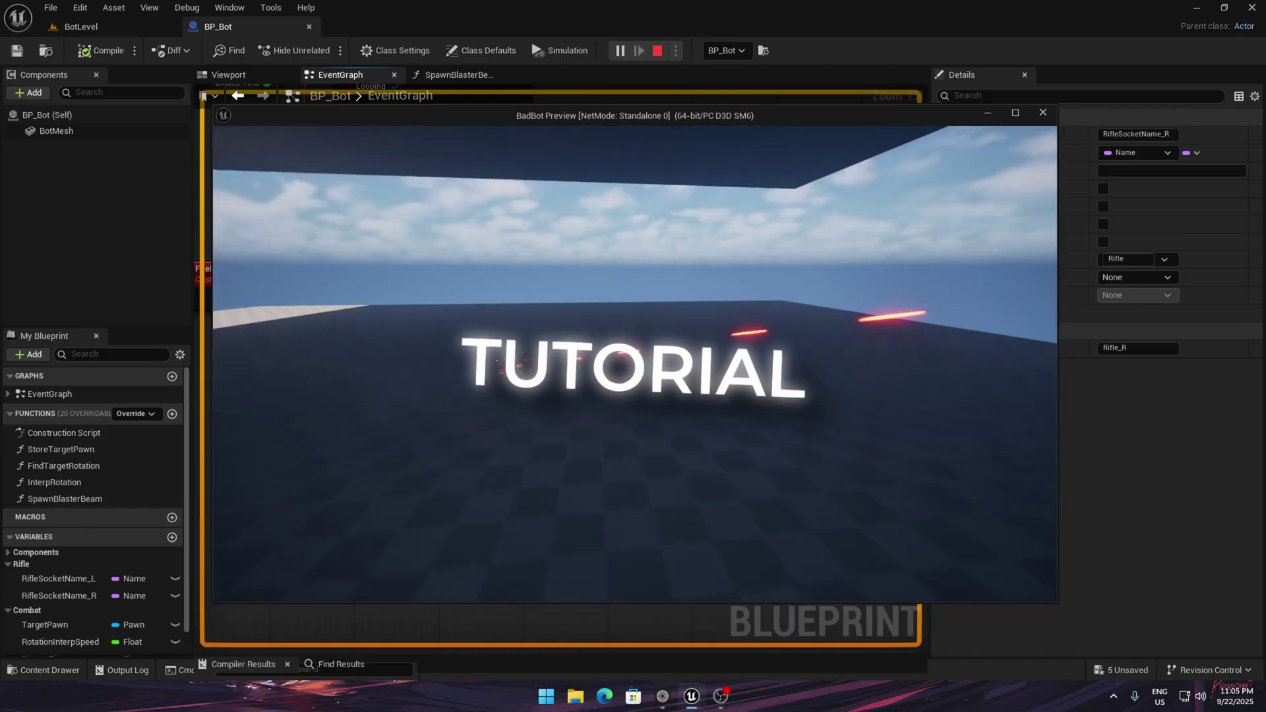
Step: Stop the game preview and Simulate the bot, watching it in BotLevel
key(Escape)
click(694, 51)
click(747, 184)
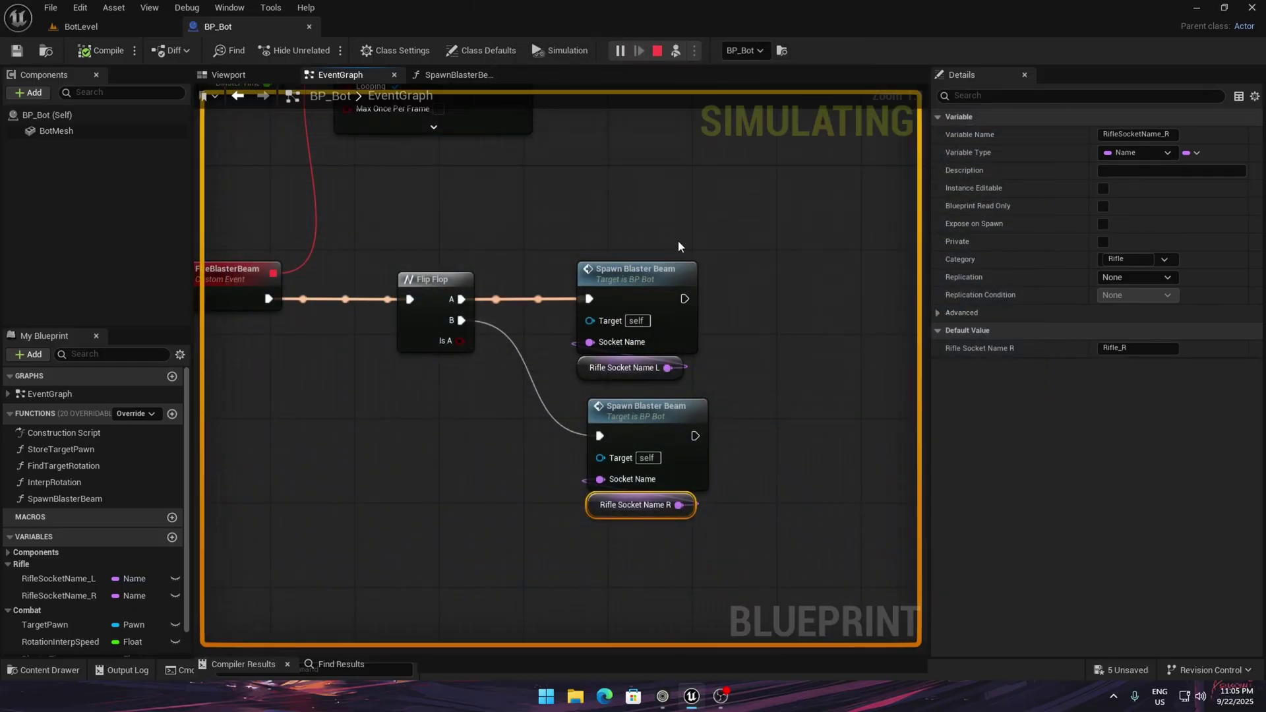
click(104, 28)
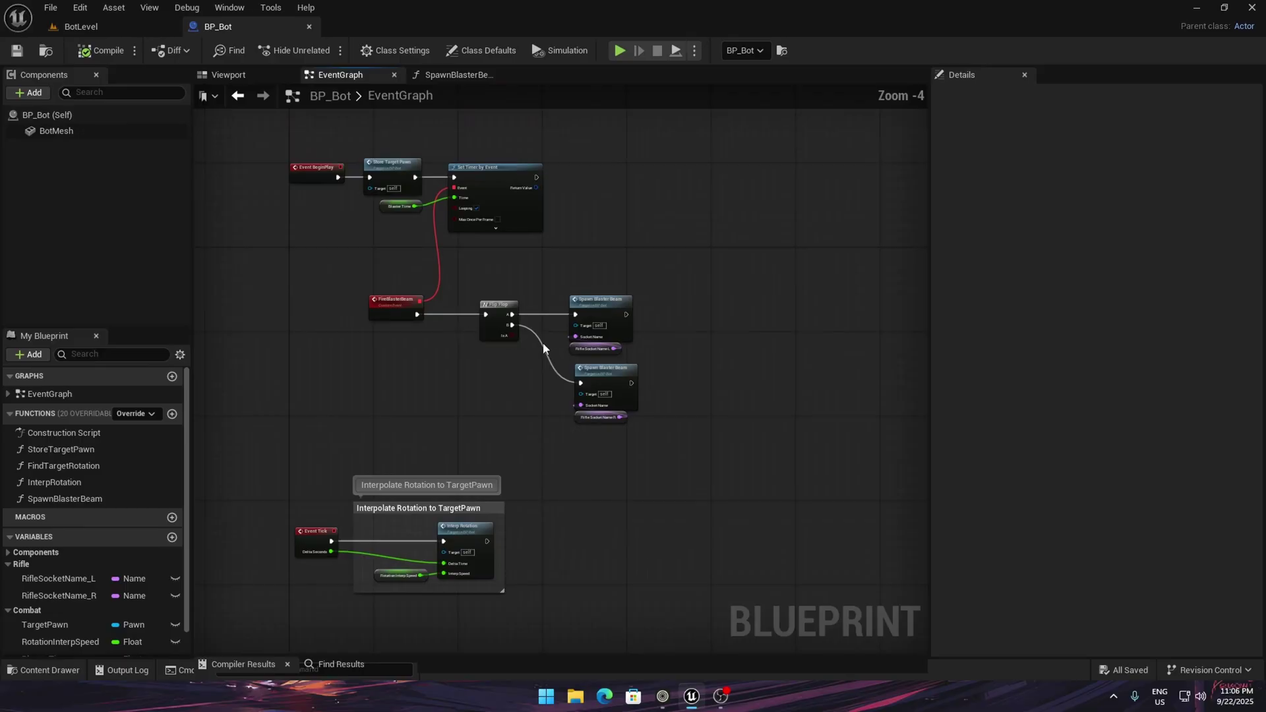
Step: Bring Event BeginPlay into view in BP_Bot's EventGraph and compile the blueprint
scroll(468, 446, up, 3)
right_drag(452, 444, 459, 513)
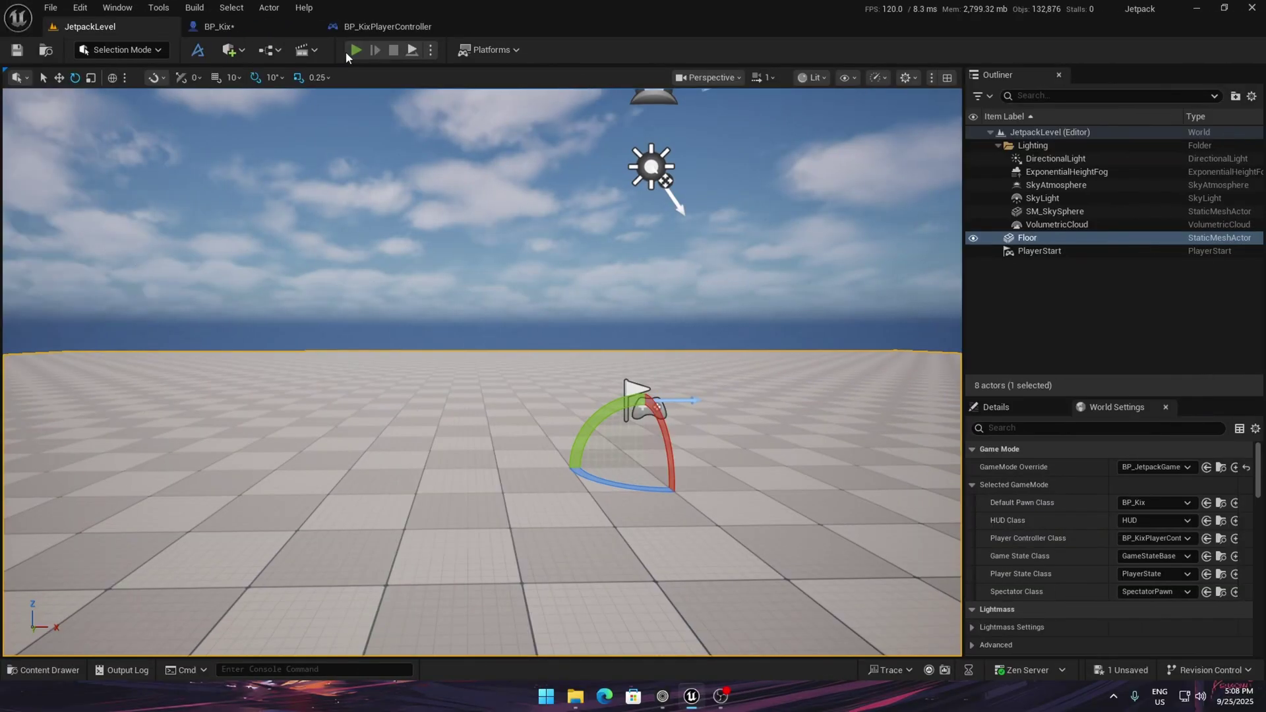
click(354, 51)
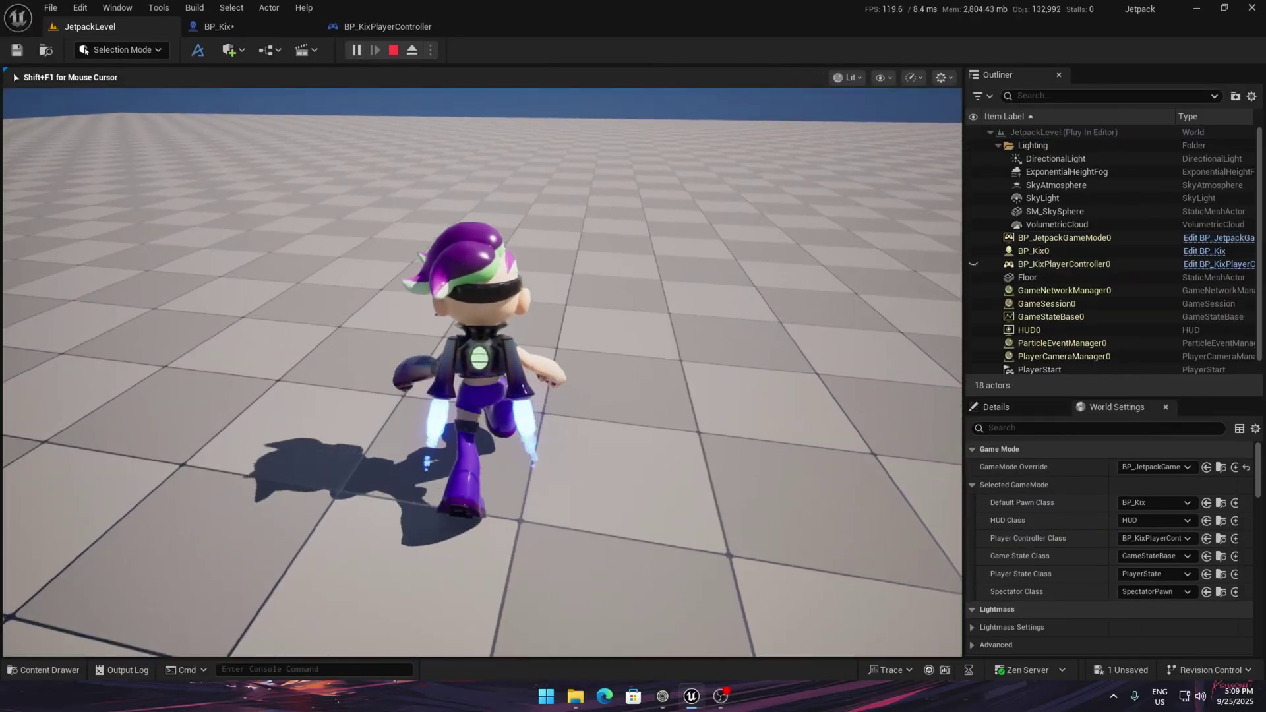
Step: Fly Kix up with the jetpack, run back and forth across the floor, then exit with Esc
key(space)
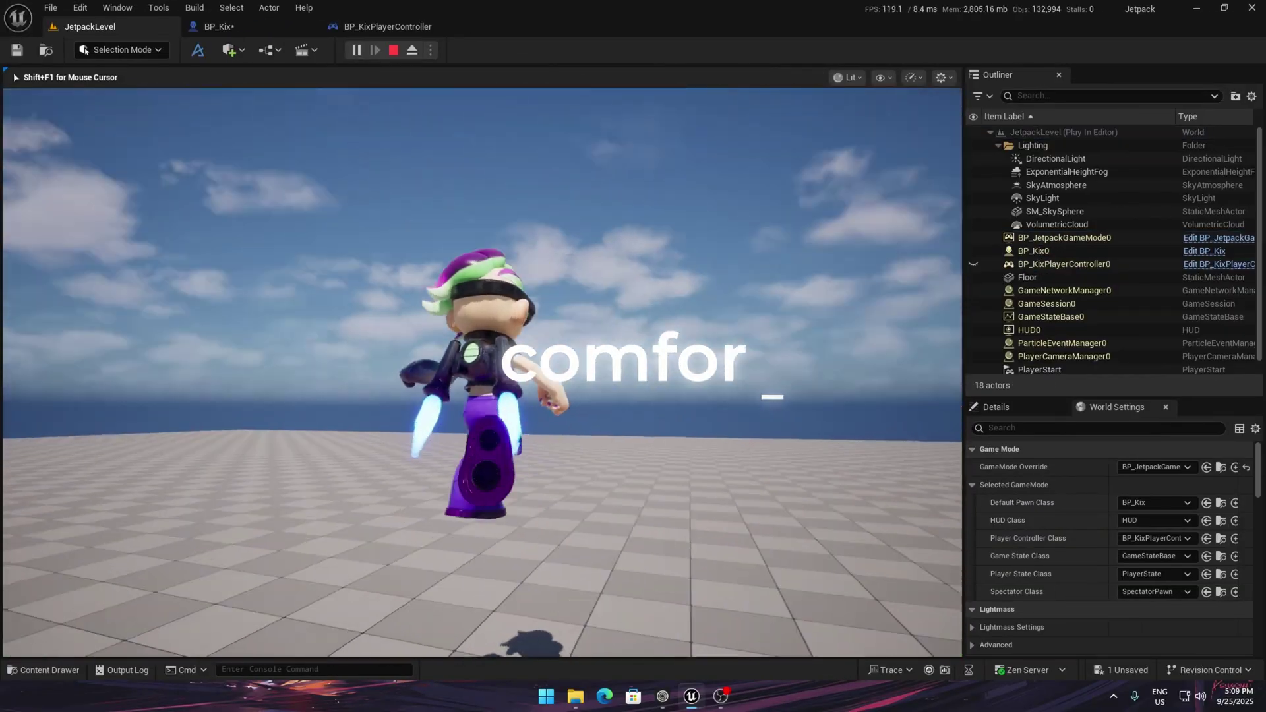
key(w)
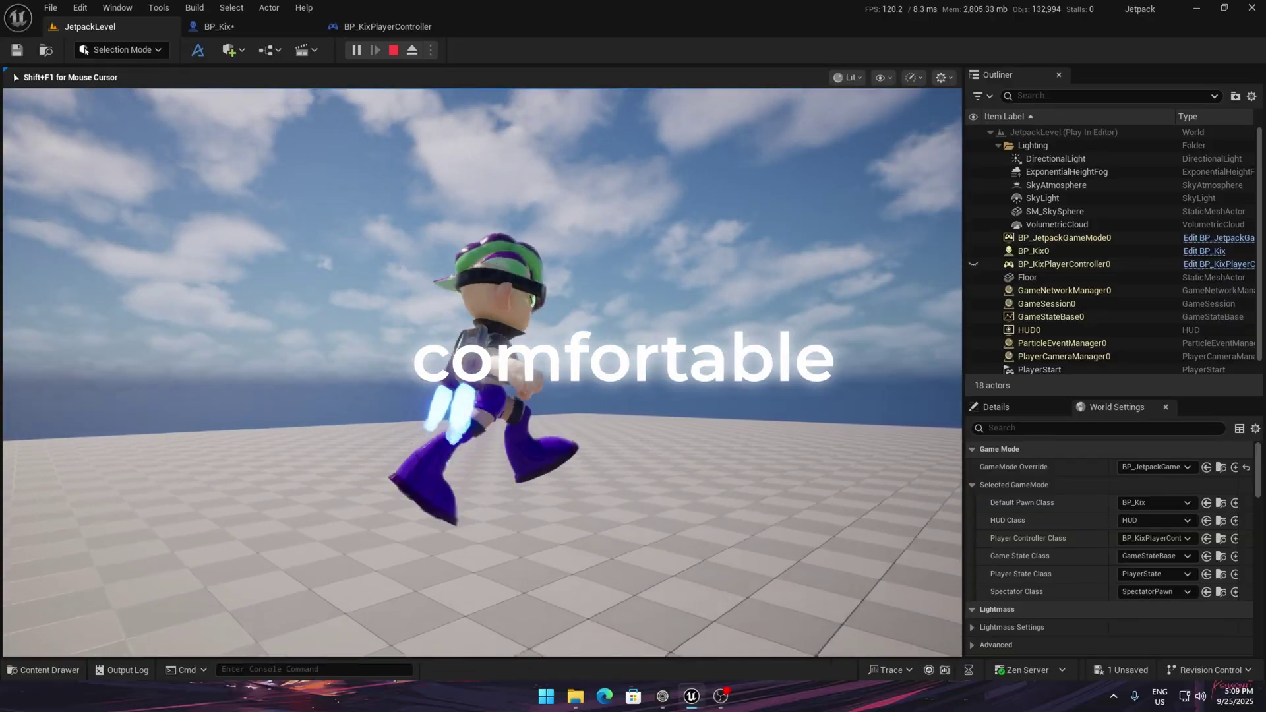
key(s)
key(w)
key(s)
key(w)
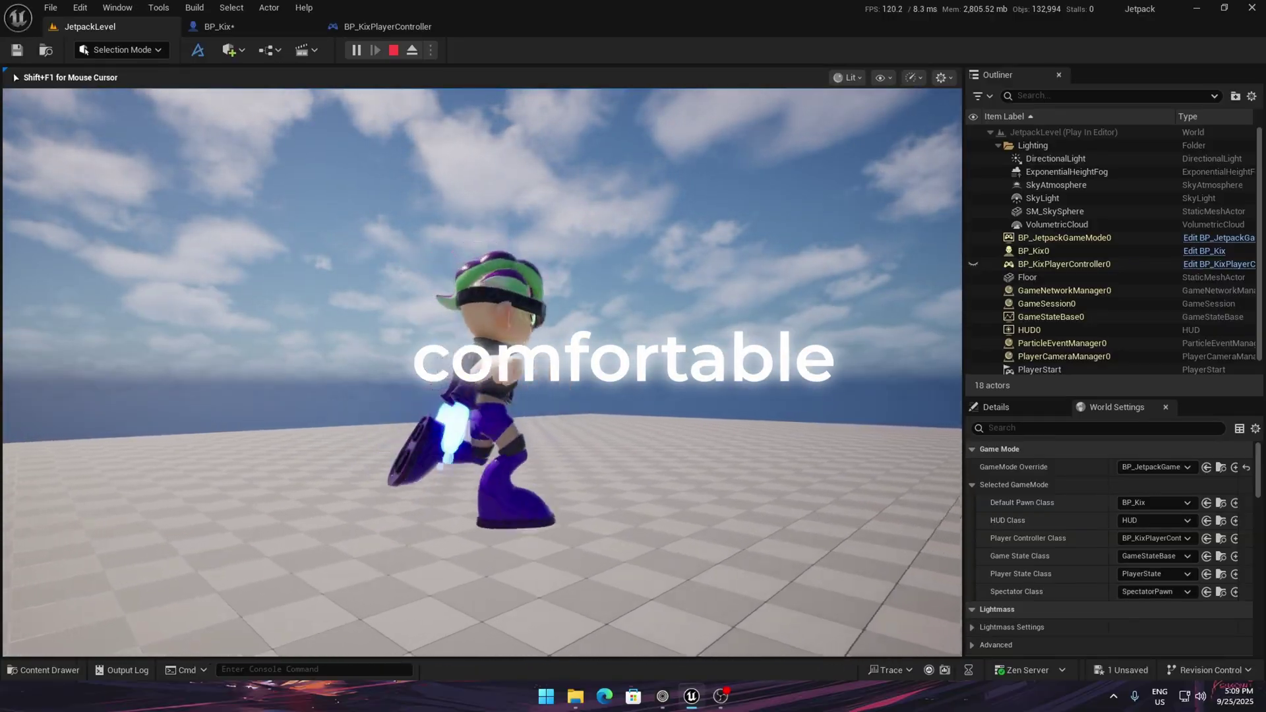
key(s)
key(w)
key(s)
key(w)
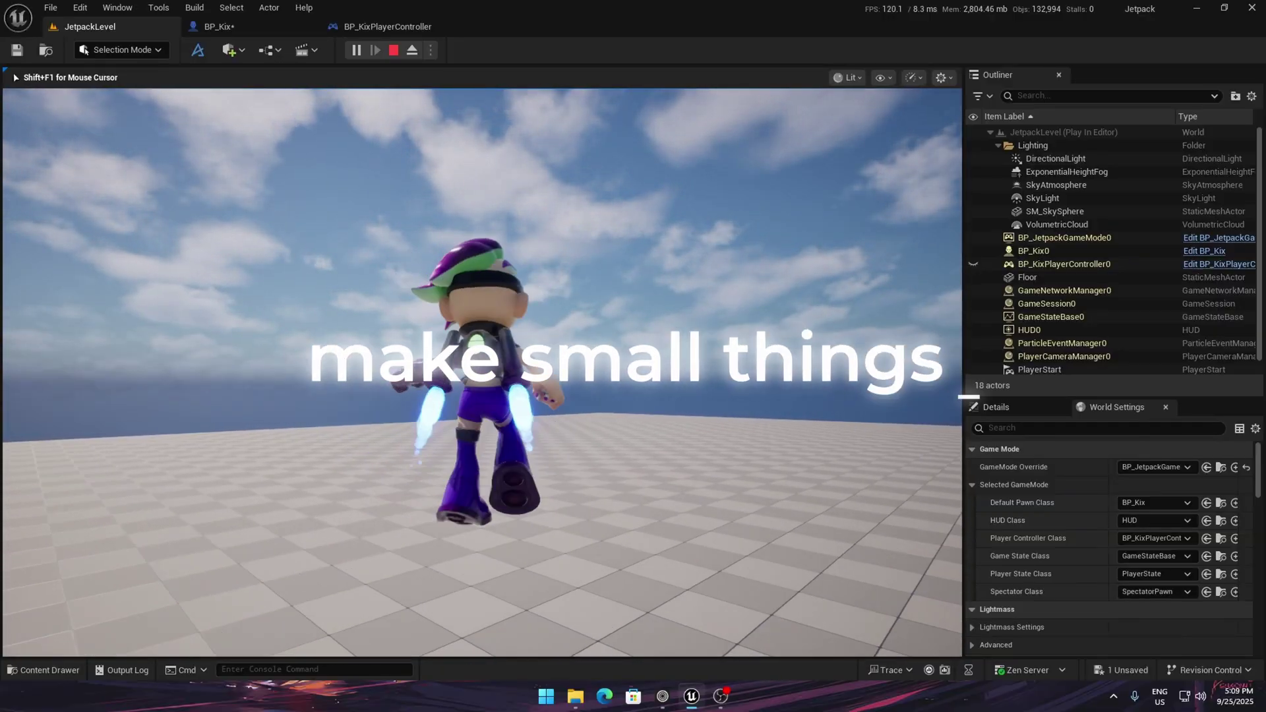
key(s)
key(Escape)
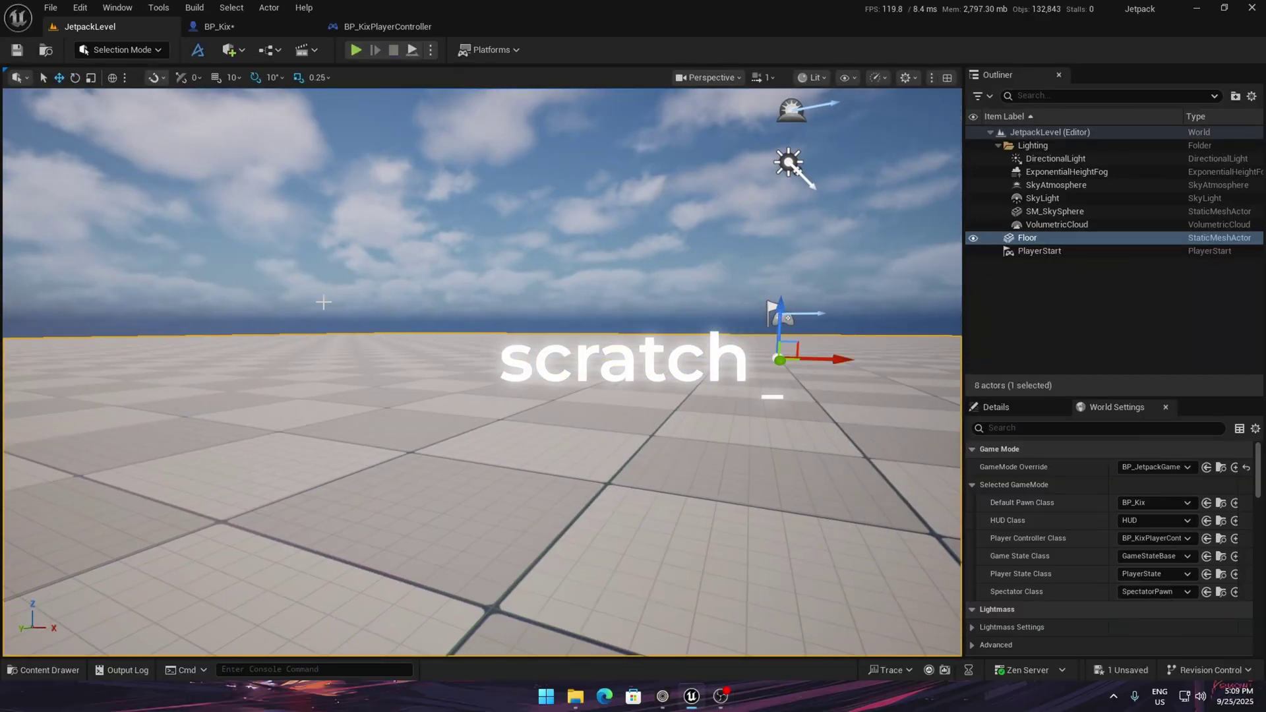
Step: In BP_KixPlayerController, add SET Orient Rotation To Movement after Flying, targeting MovementComponent
right_drag(325, 321, 276, 165)
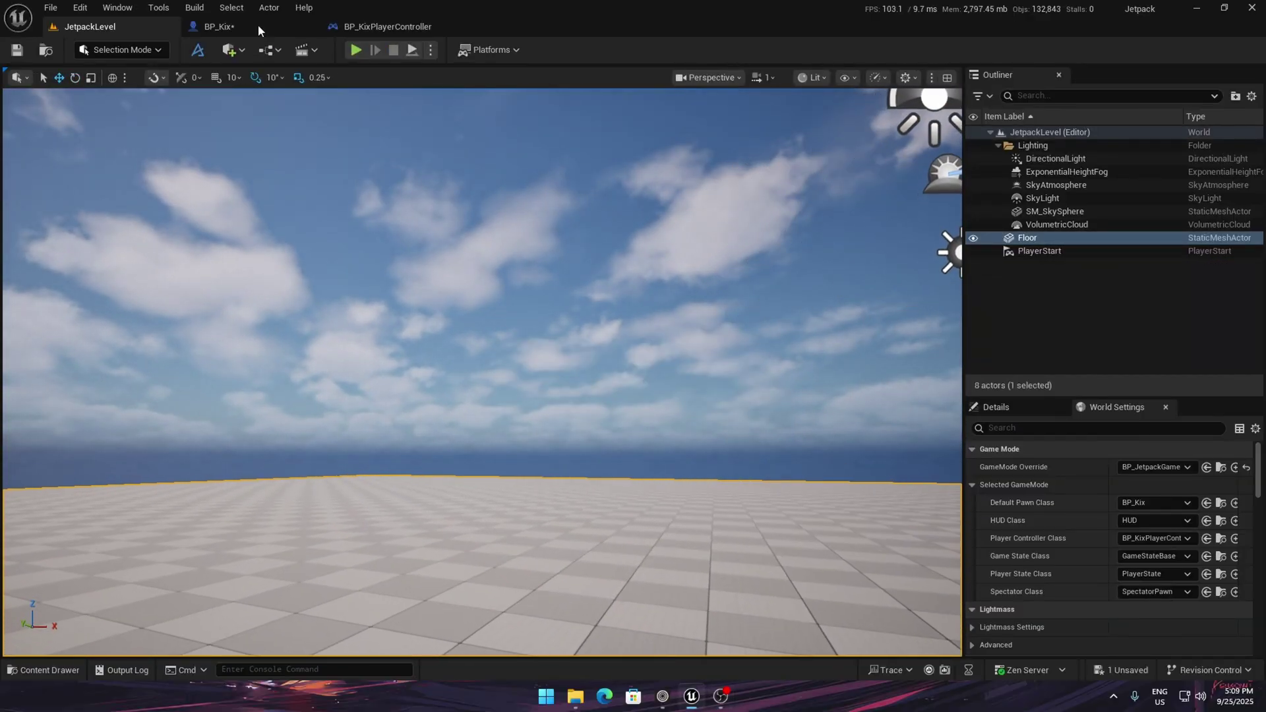
click(399, 27)
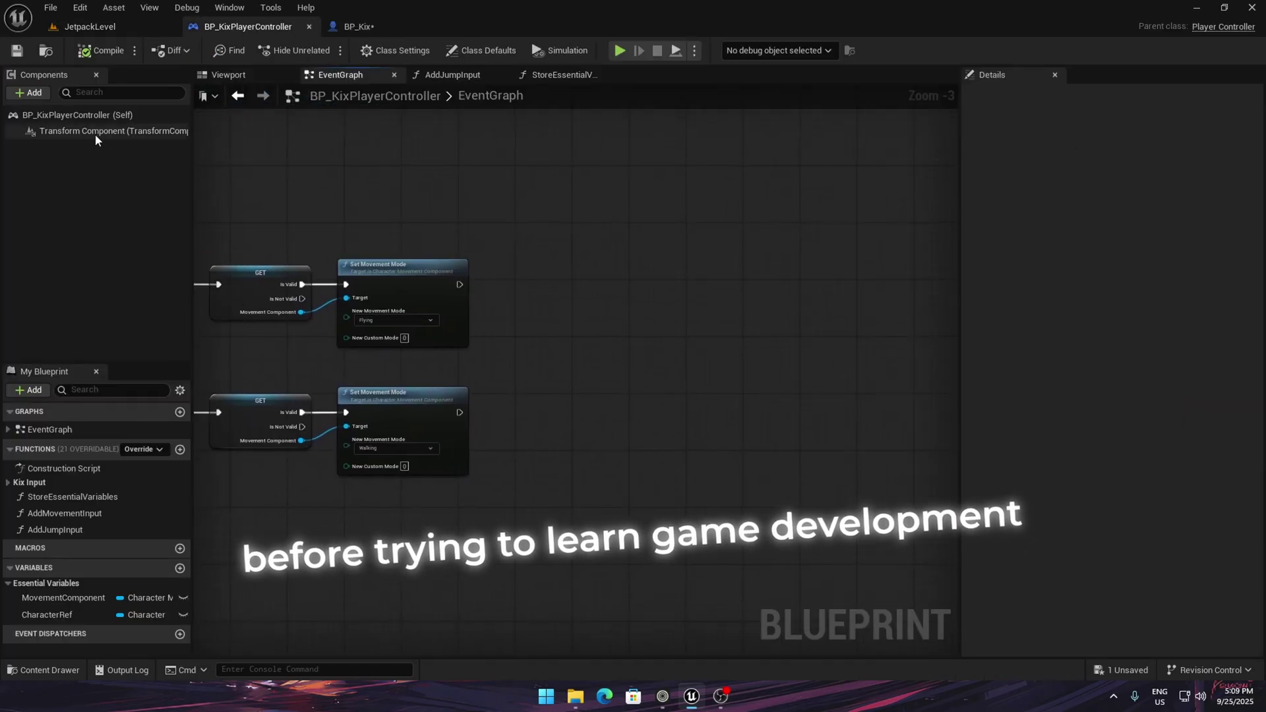
drag(73, 599, 534, 283)
text(set orient)
key(Return)
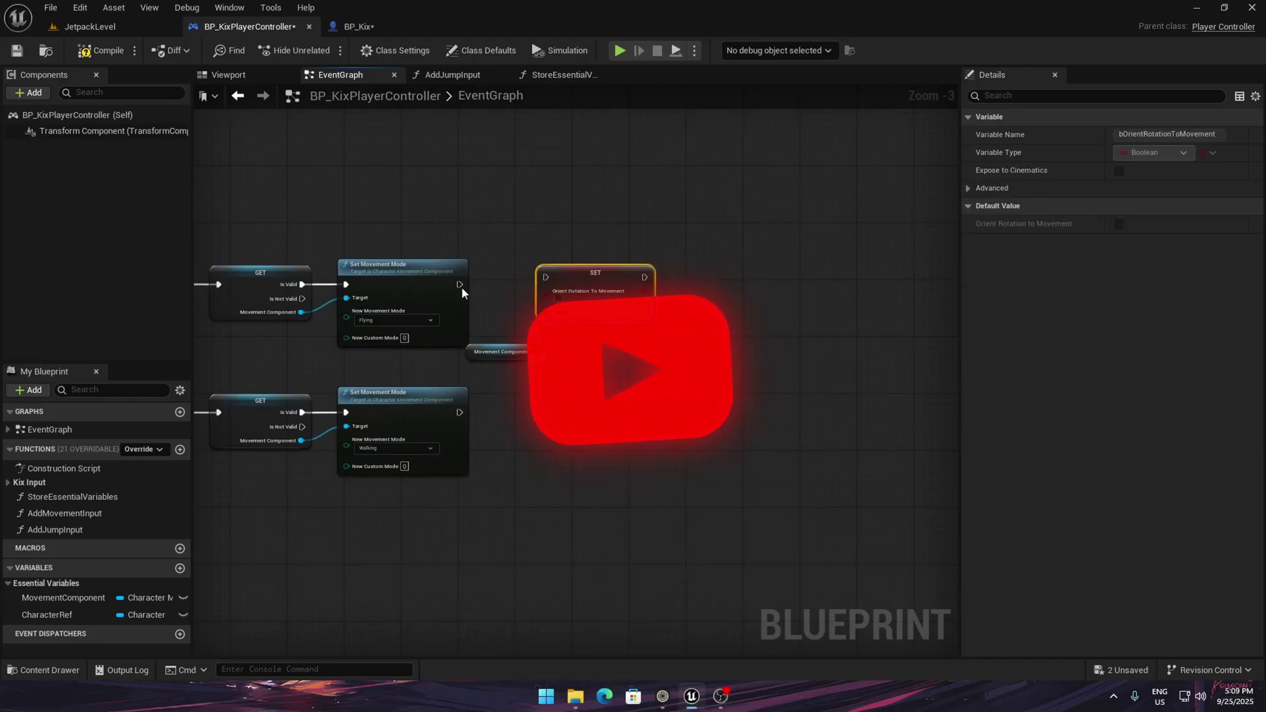
drag(459, 285, 564, 279)
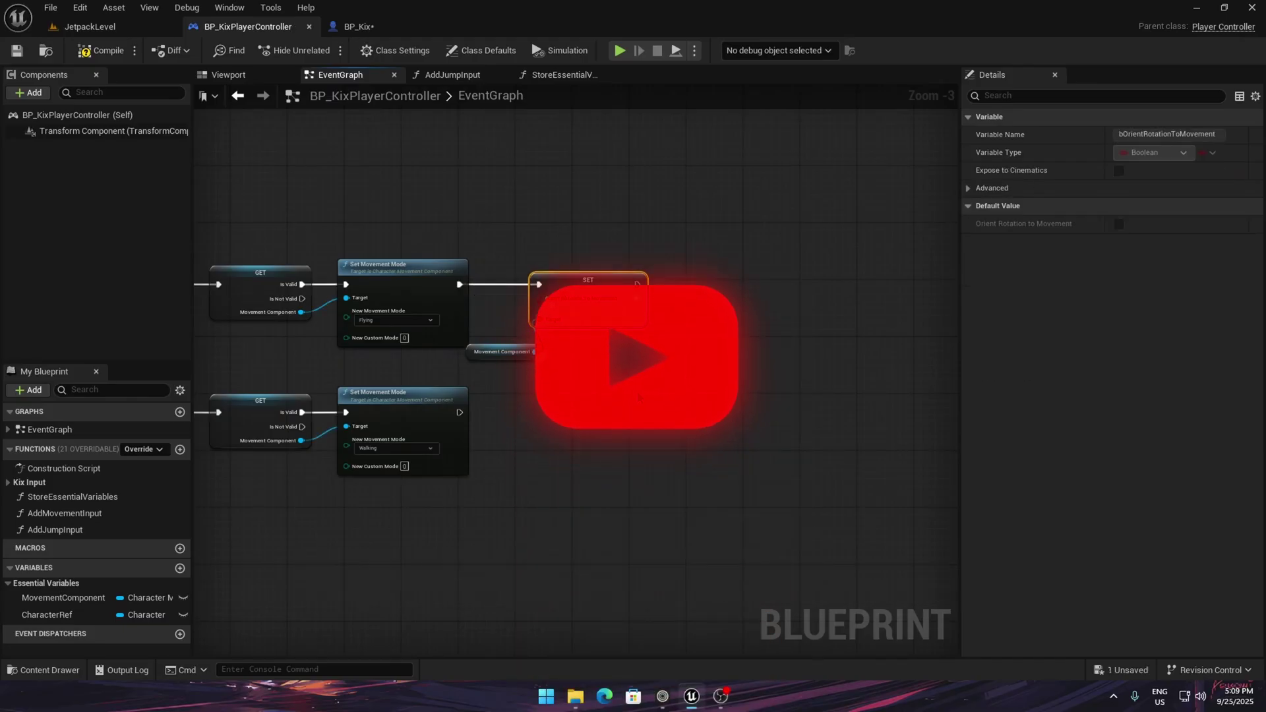
right_drag(508, 337, 538, 381)
drag(499, 398, 629, 321)
Step: Save BP_KixPlayerController and dismiss the graph action list
key(ctrl+s)
scroll(594, 446, up, 3)
right_click(593, 446)
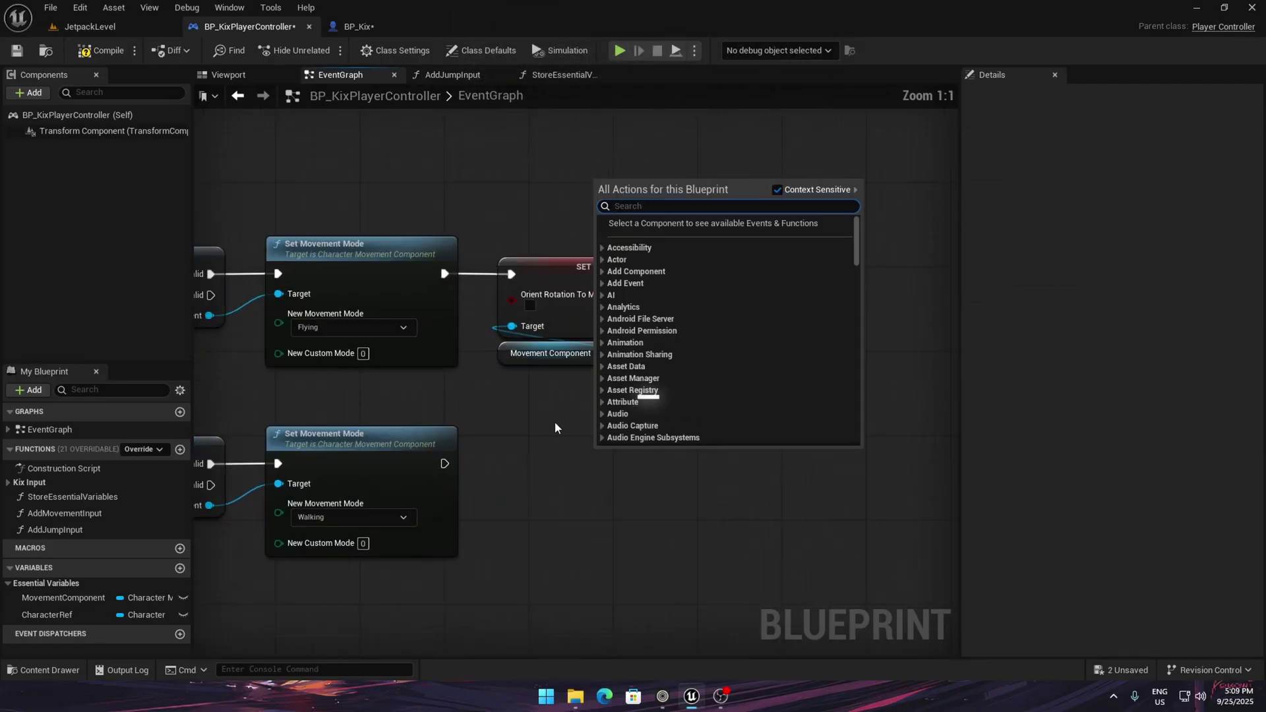
key(Escape)
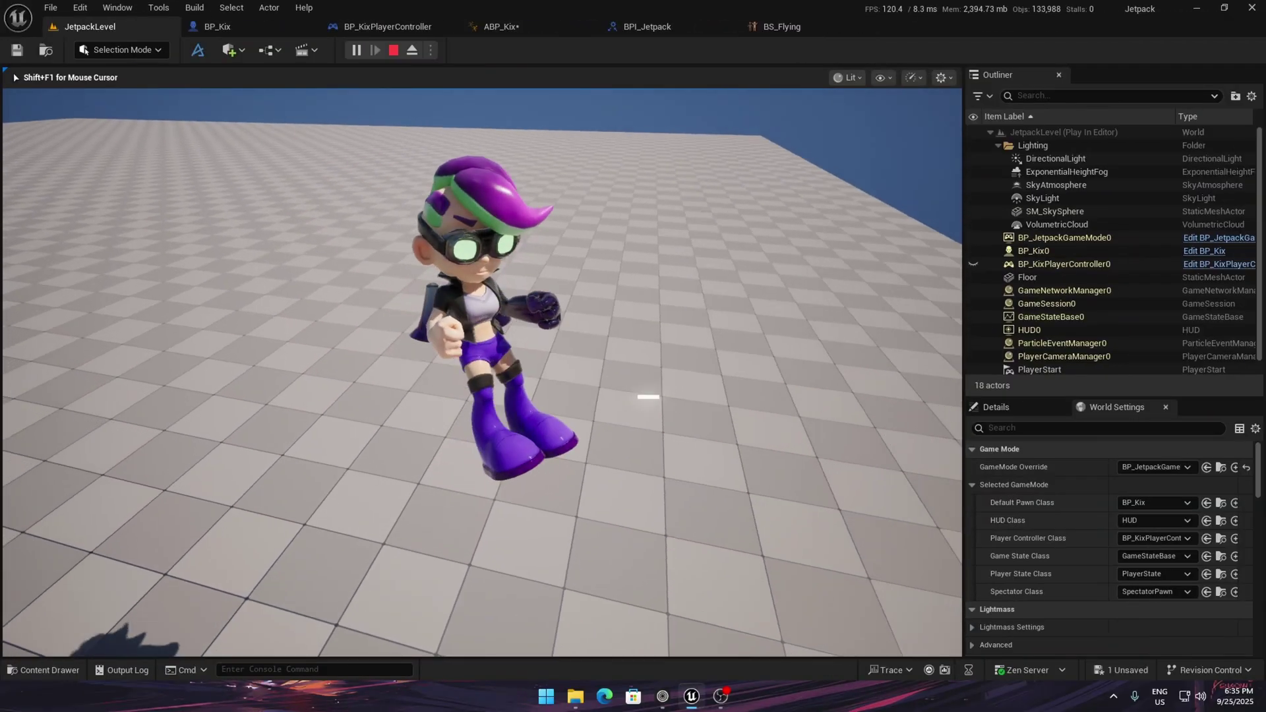
Step: Fly the jetpack character away and higher, then land, run it off and turn it toward the camera
key(w)
key(space)
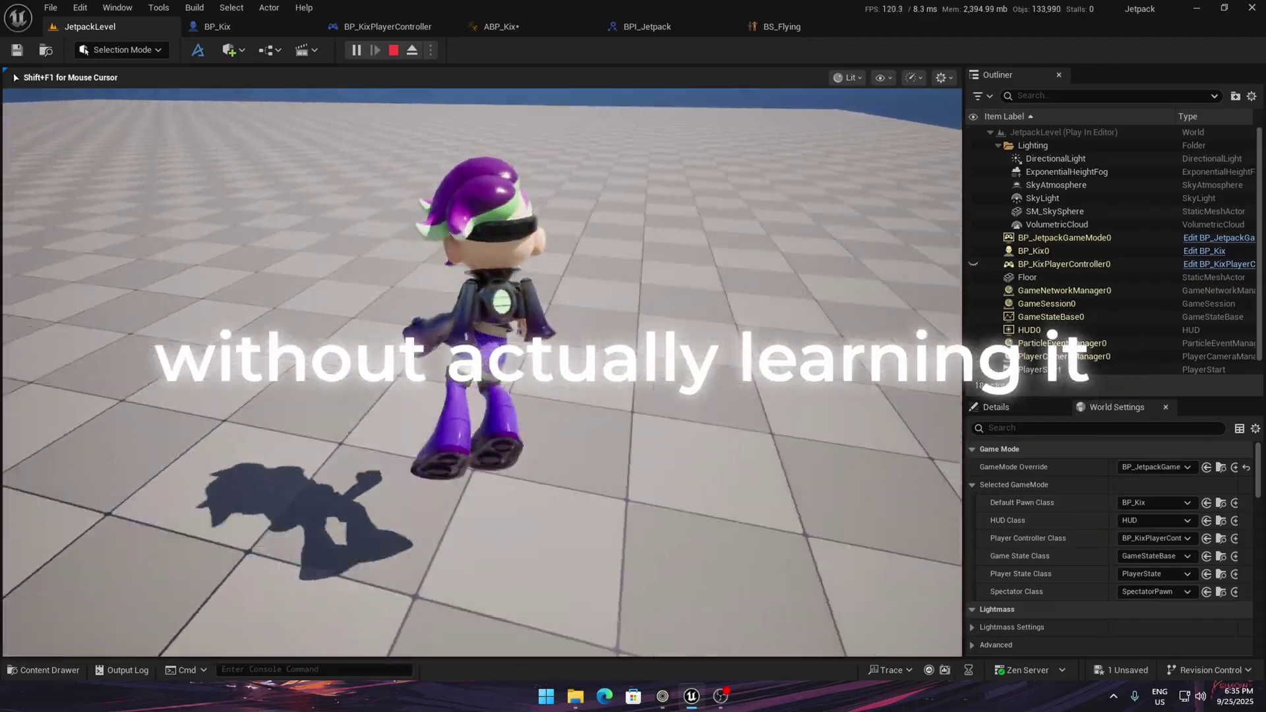
key(s)
key(space)
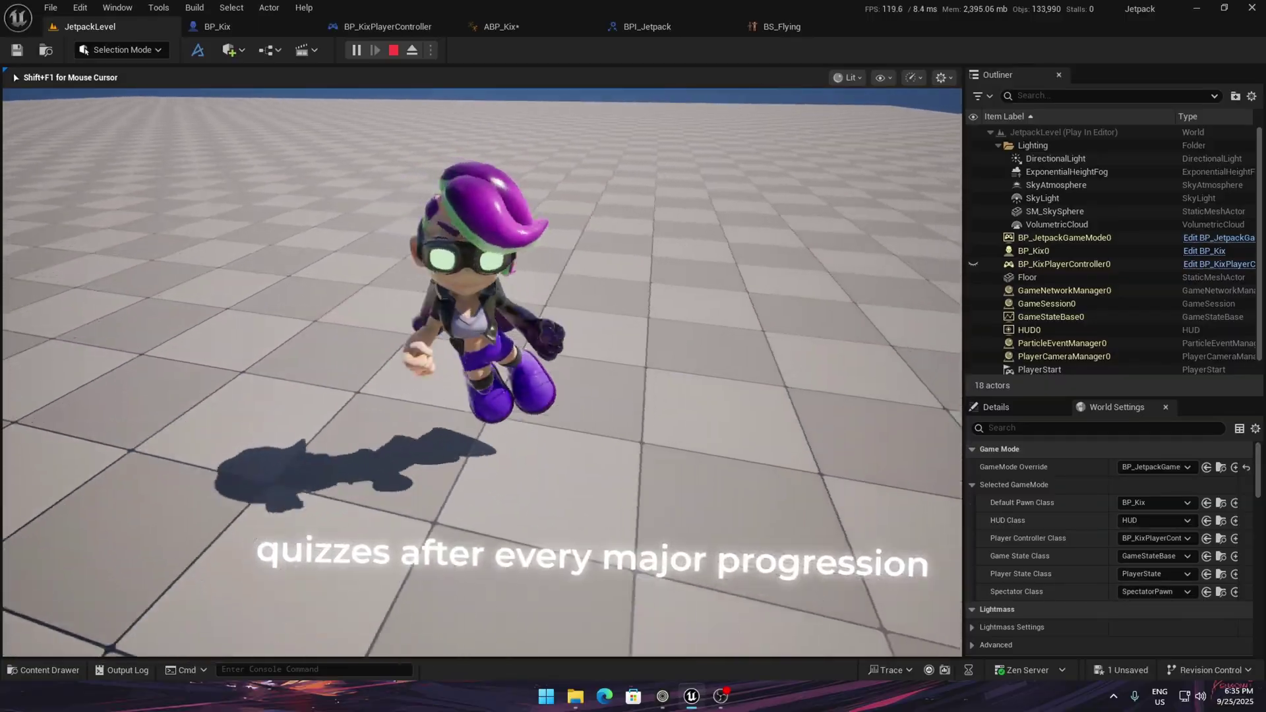
key(w)
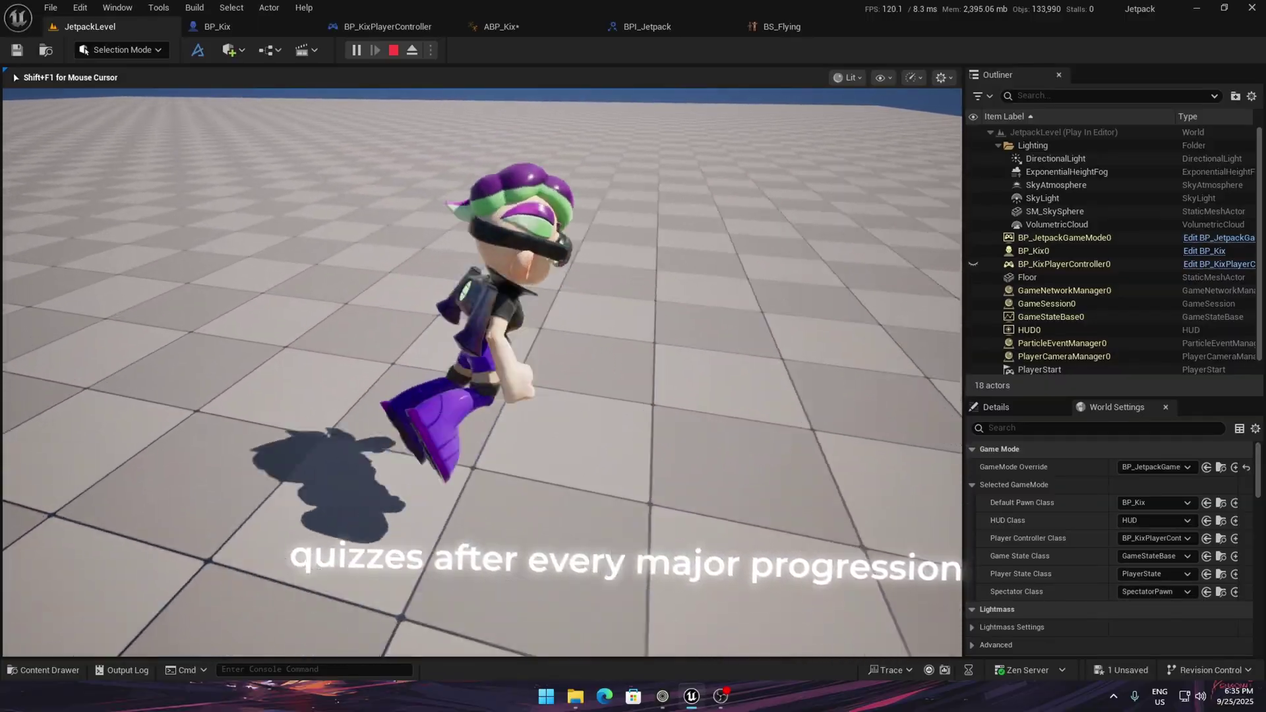
key(s)
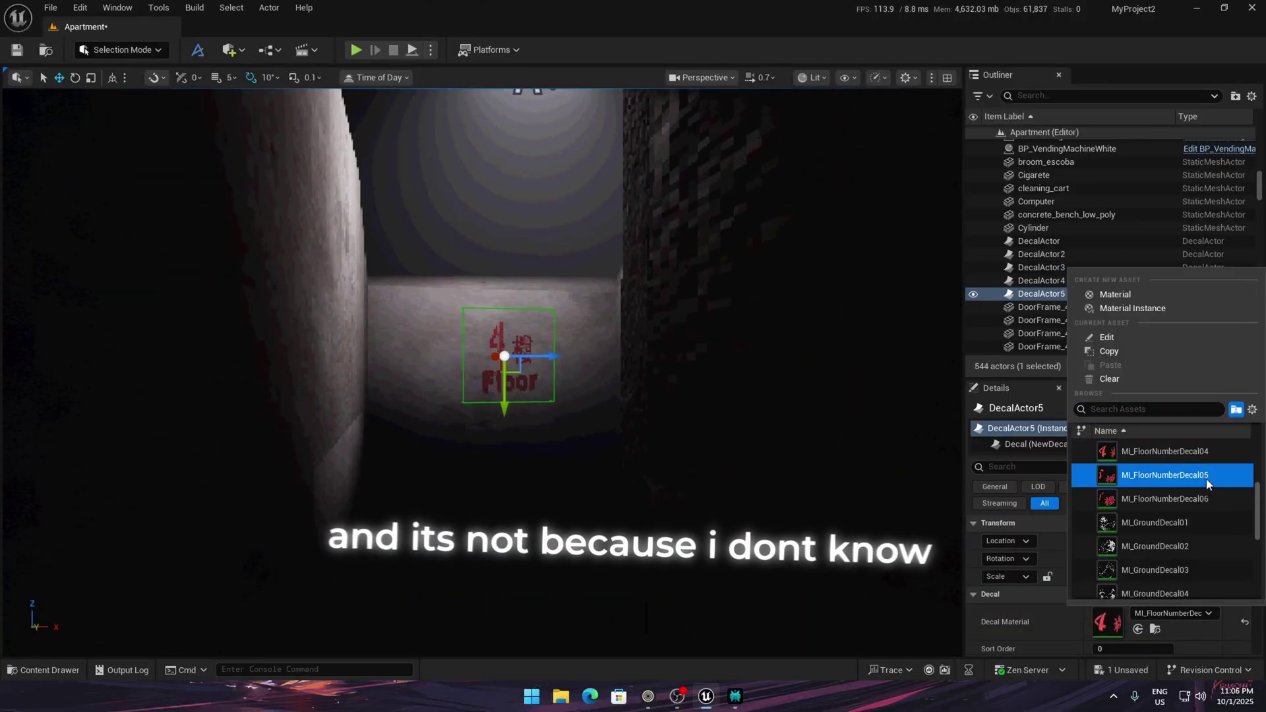
Step: Duplicate the 5 Floor decal for the next floor, then playtest the level
click(1206, 475)
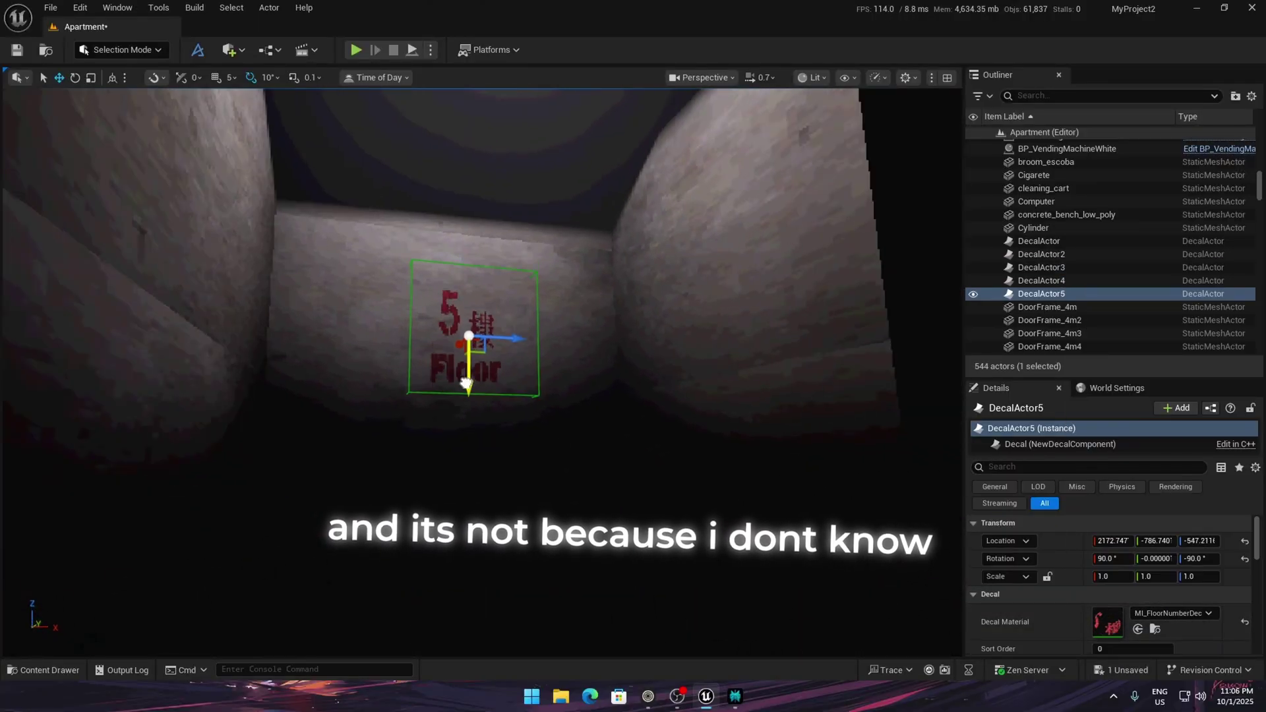
key(ctrl+d)
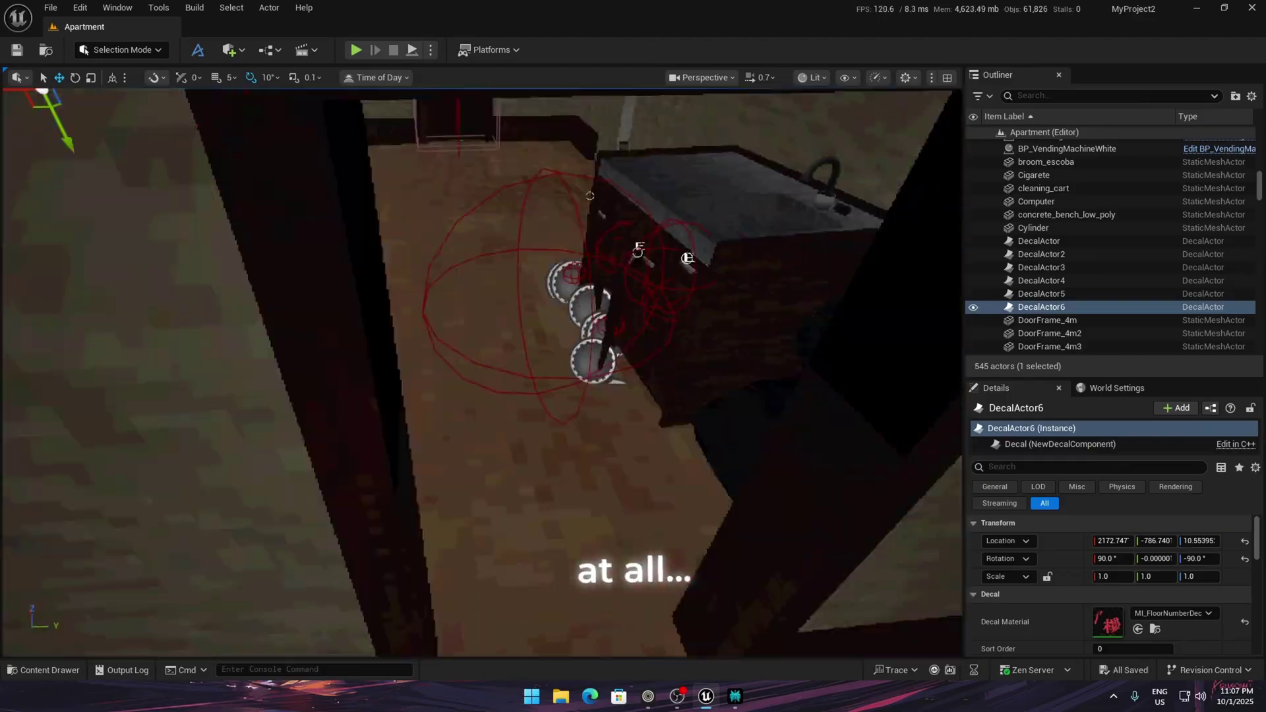
key(alt+p)
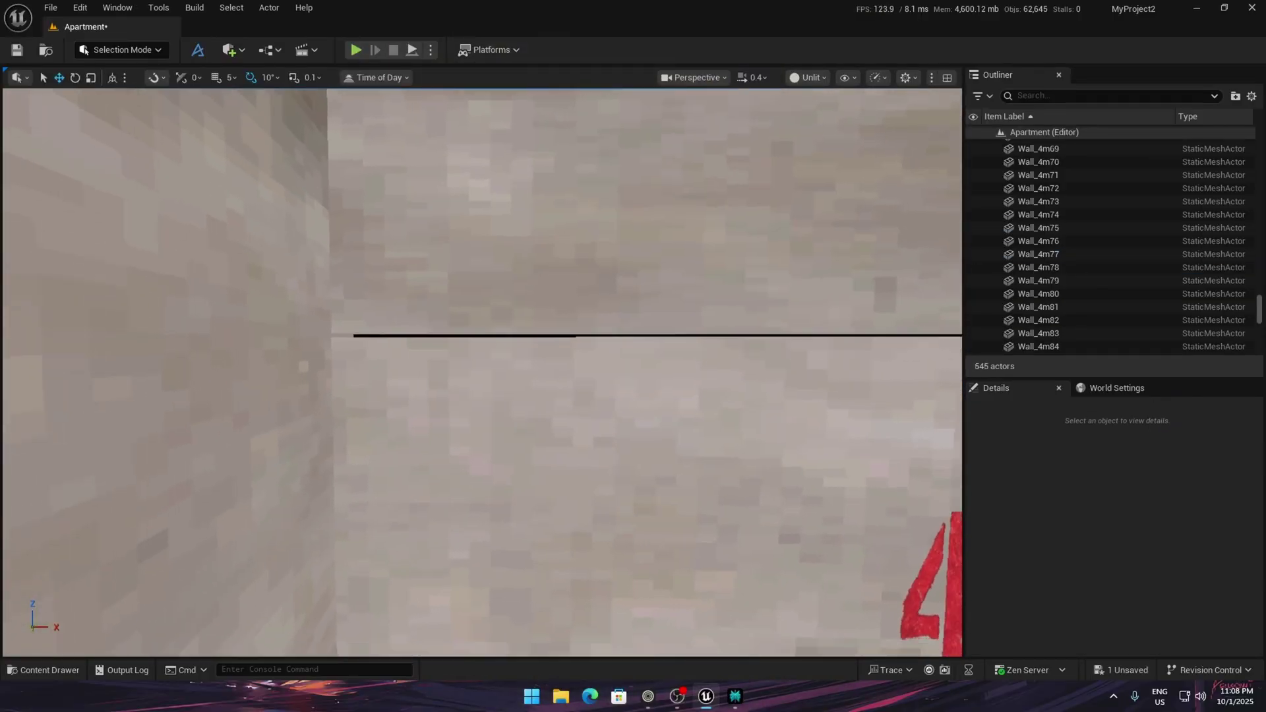
click(579, 360)
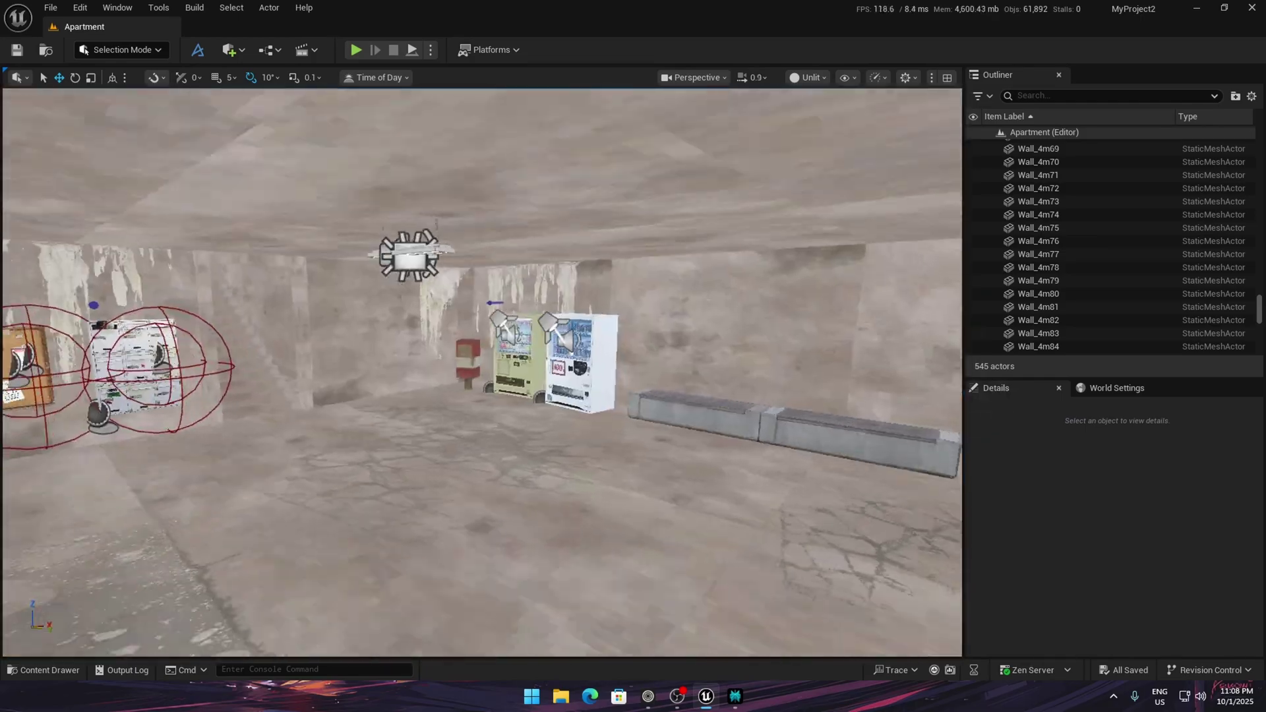
Step: Copy the leaking-stain decal along the wall and settle its material on MI_LeakingDecal01
key(alt+4)
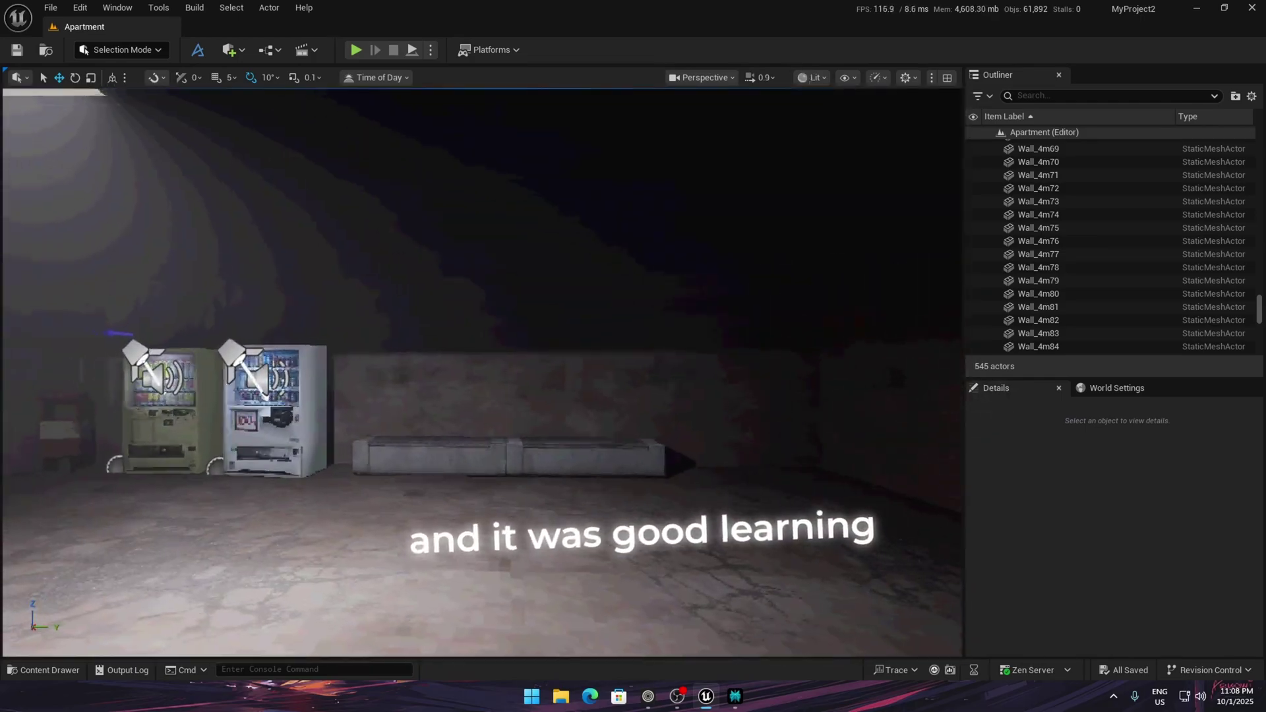
click(252, 340)
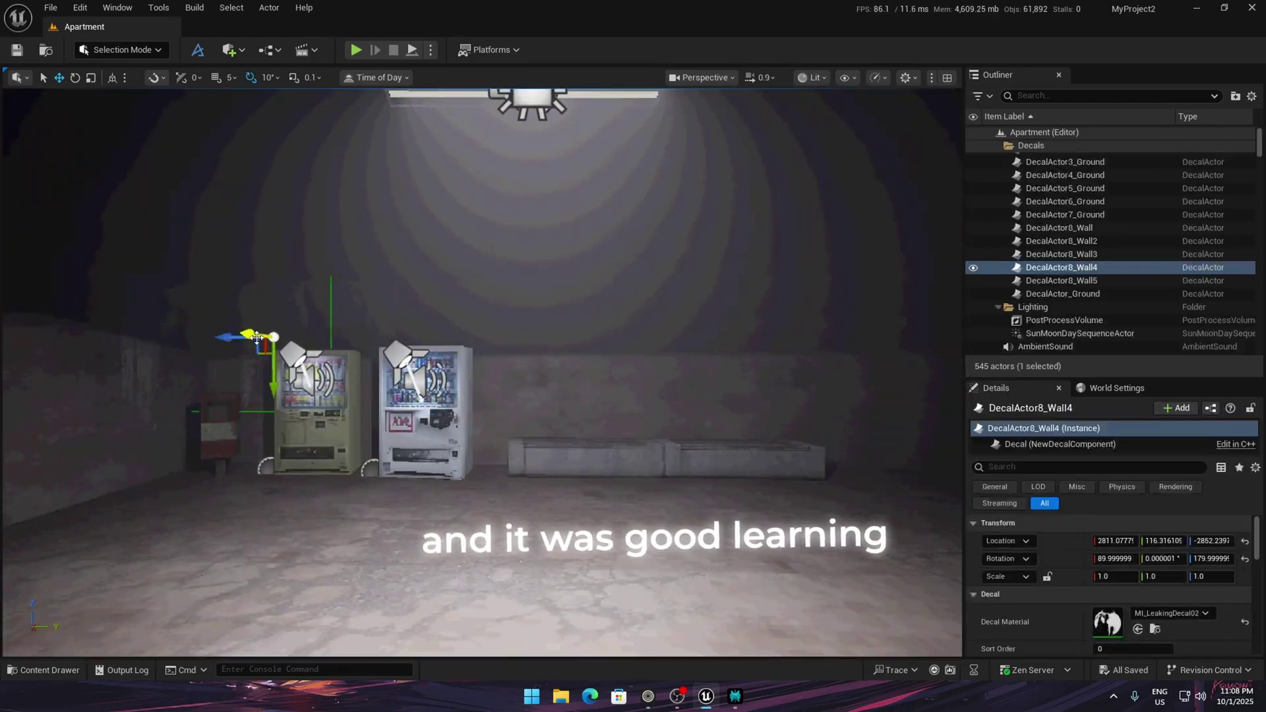
drag(687, 381, 527, 370)
click(1170, 613)
click(1172, 541)
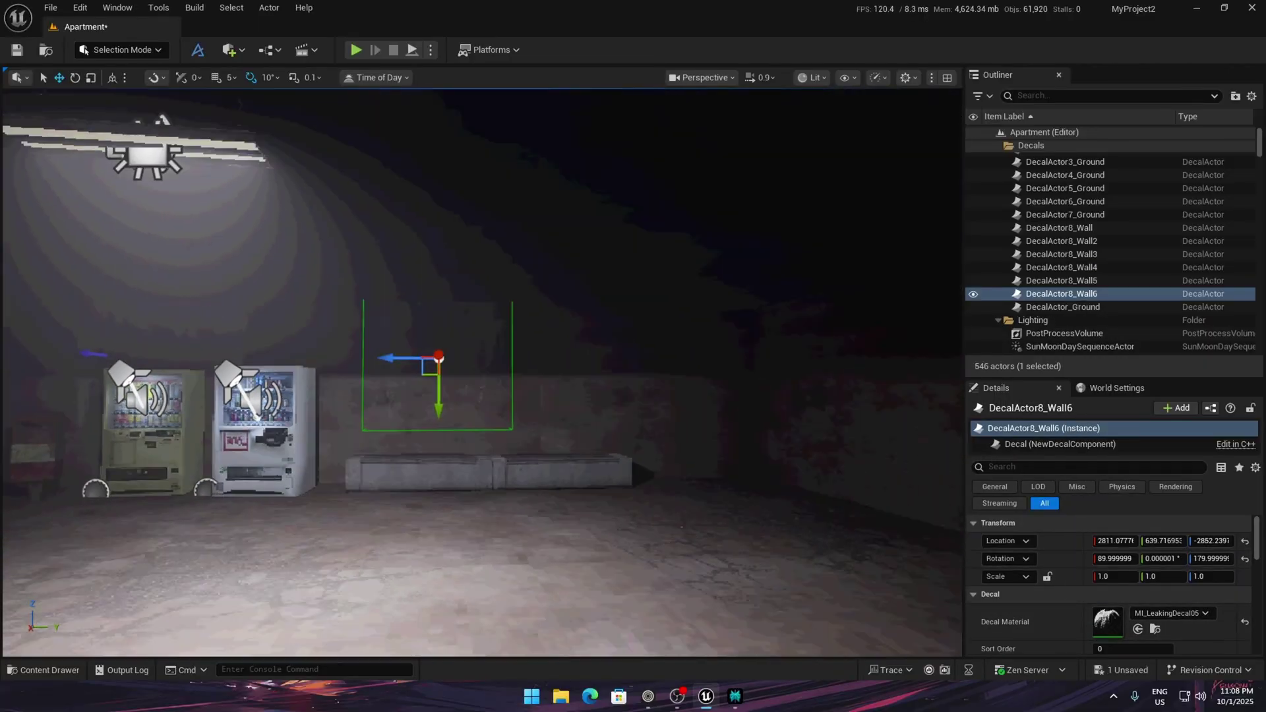
click(1172, 613)
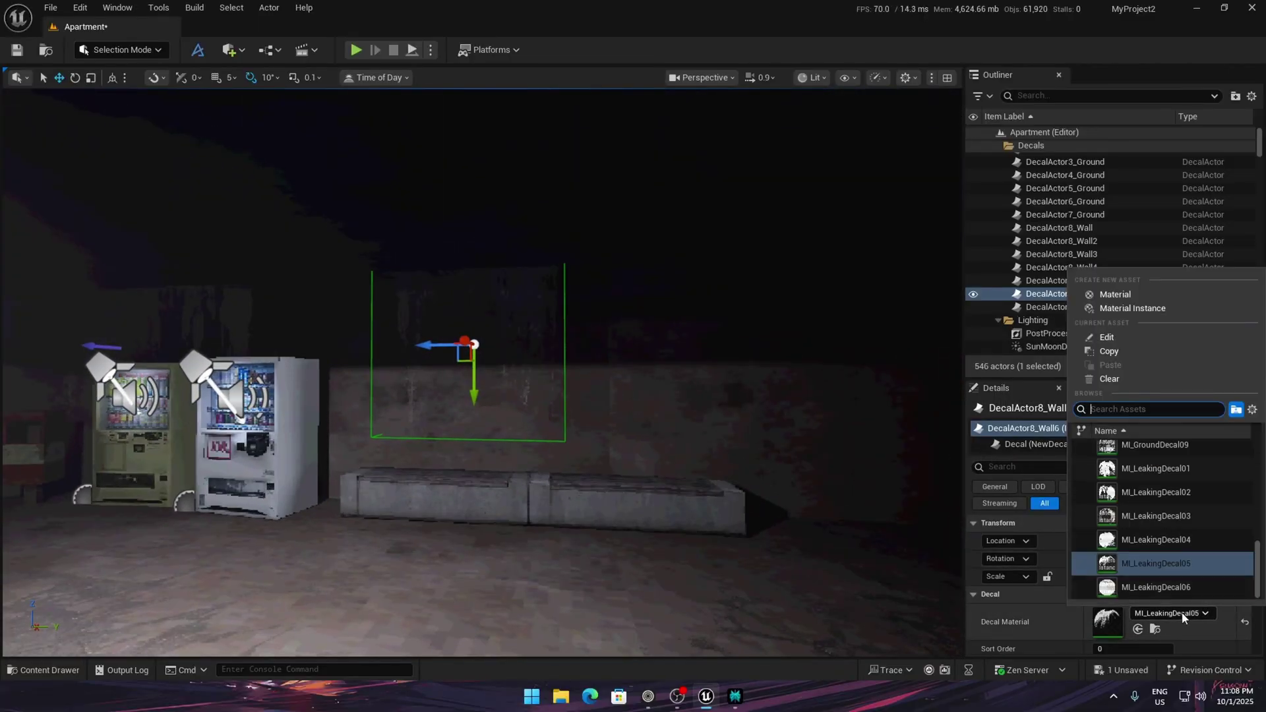
click(1187, 574)
click(1172, 613)
click(1181, 525)
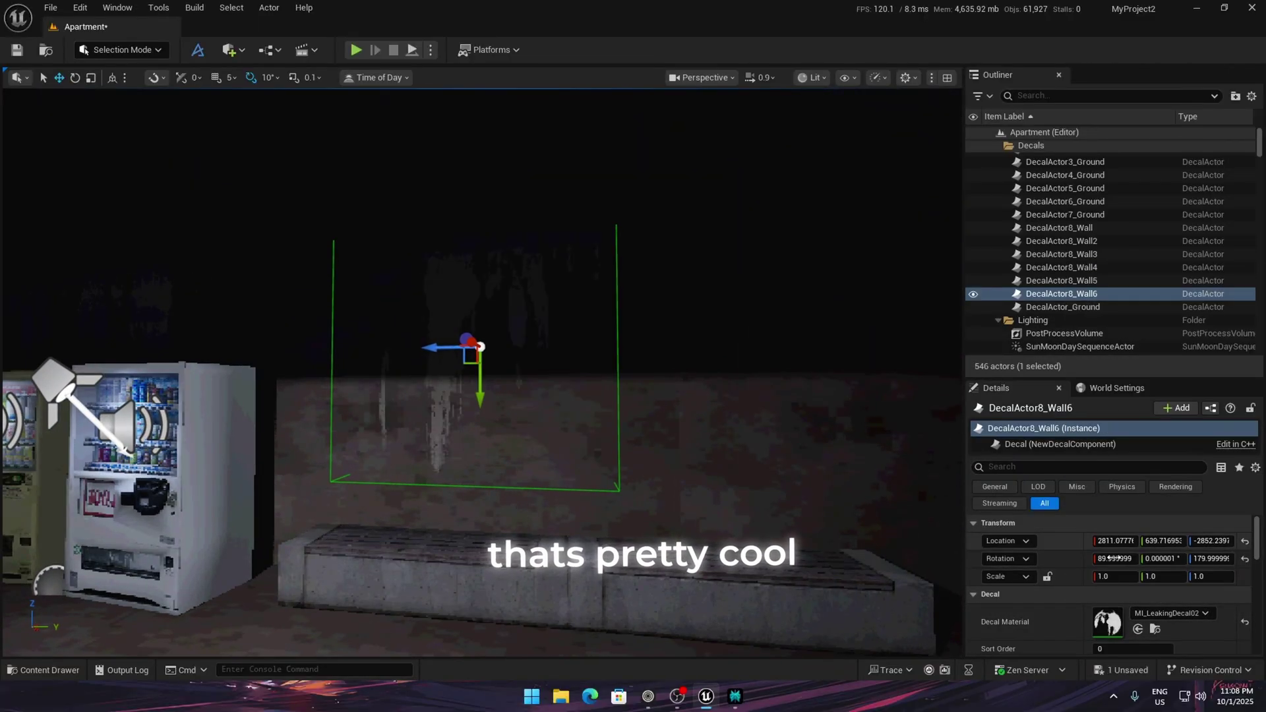
click(1172, 613)
click(1160, 537)
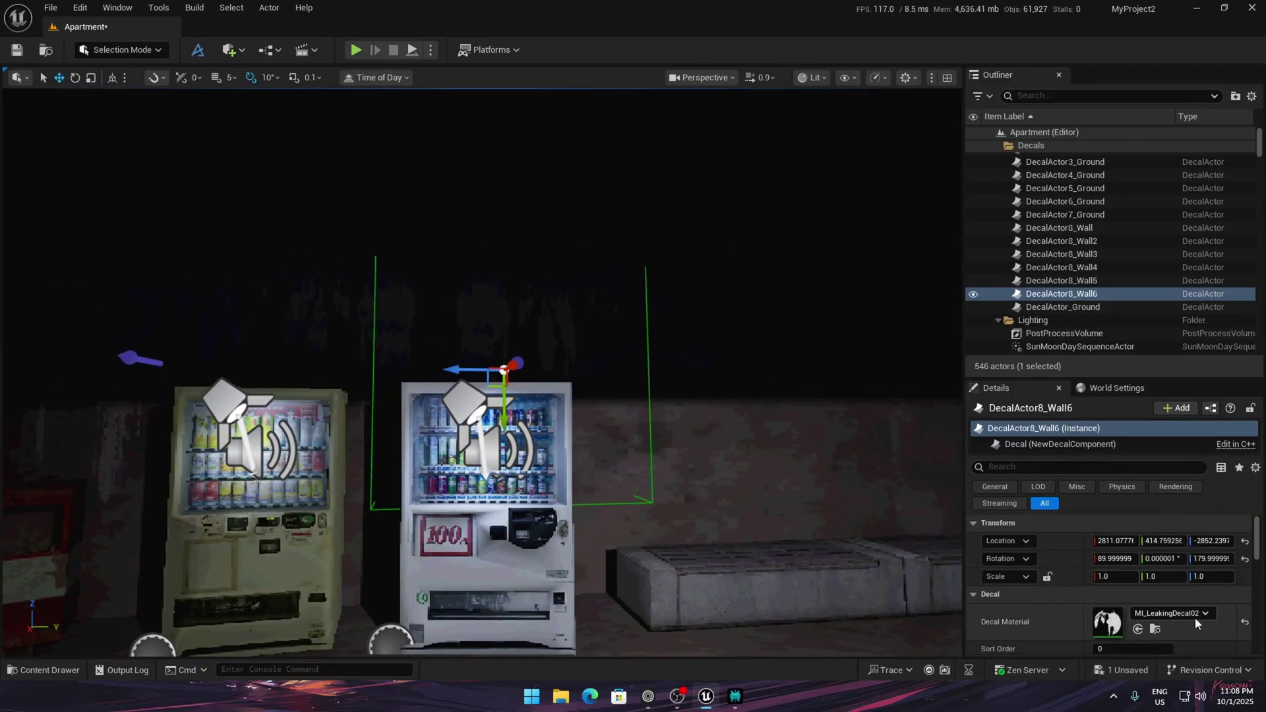
key(ctrl+z)
Step: Place another stain decal copy further along the wall with a different leak material
alt+drag(494, 367, 613, 417)
click(1172, 613)
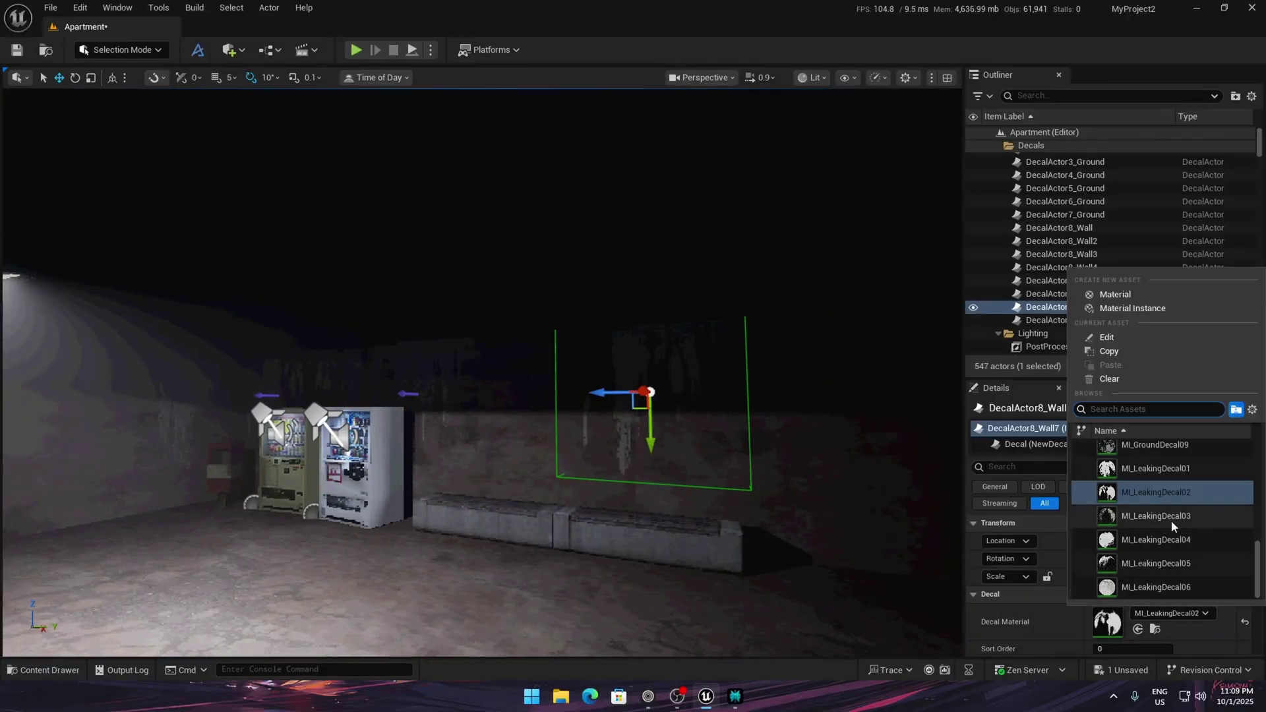
click(1120, 596)
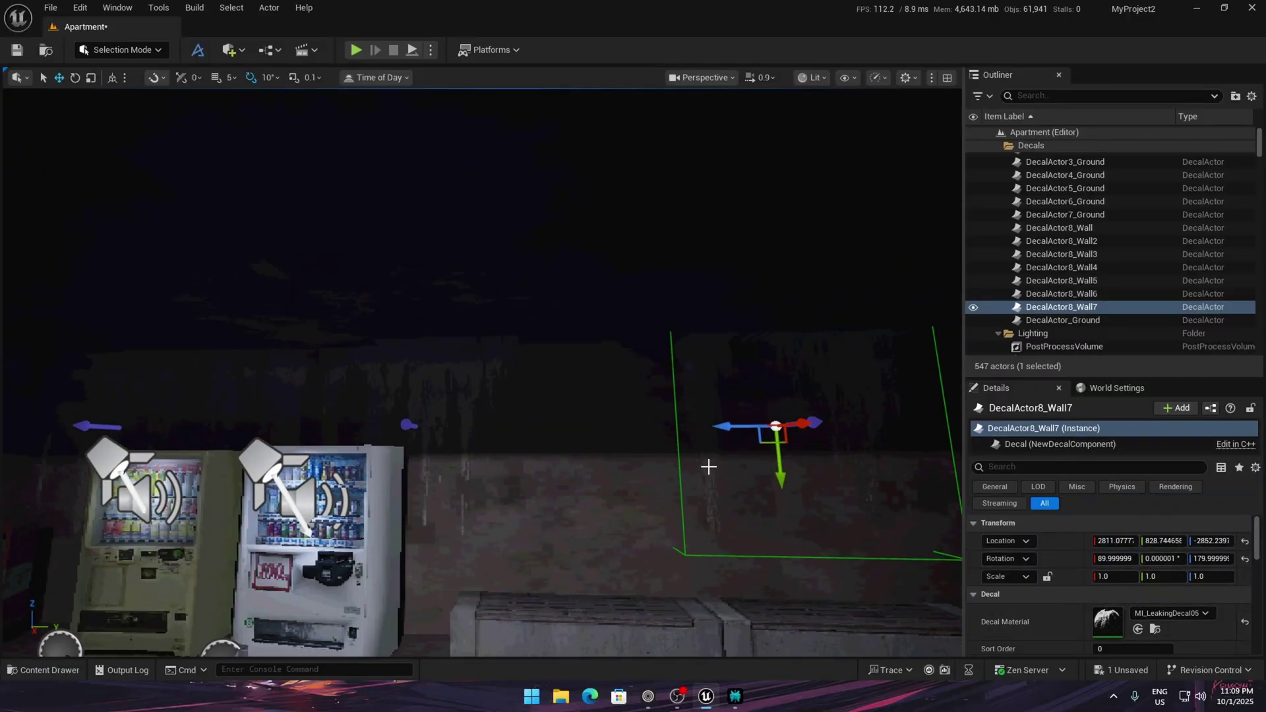
key(alt+3)
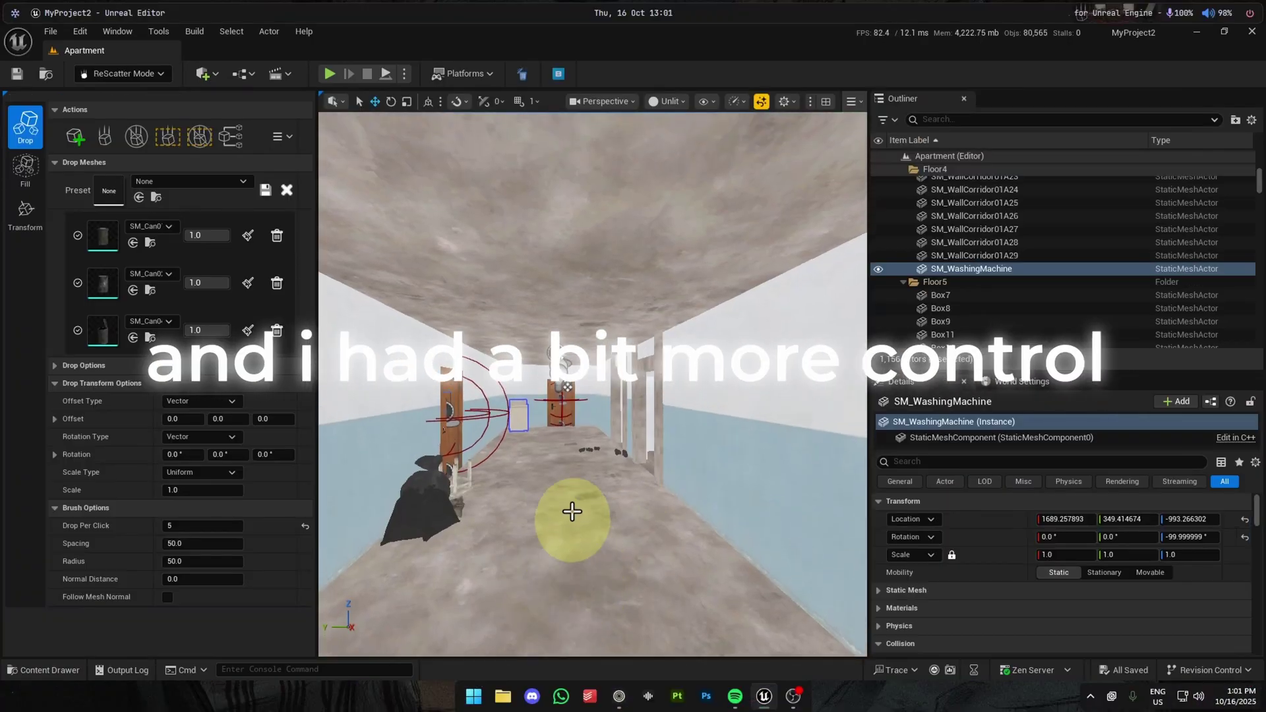
Step: Test-drop cans on the corridor floor, toggling surface-normal alignment and undoing the trials
scroll(570, 510, up, 3)
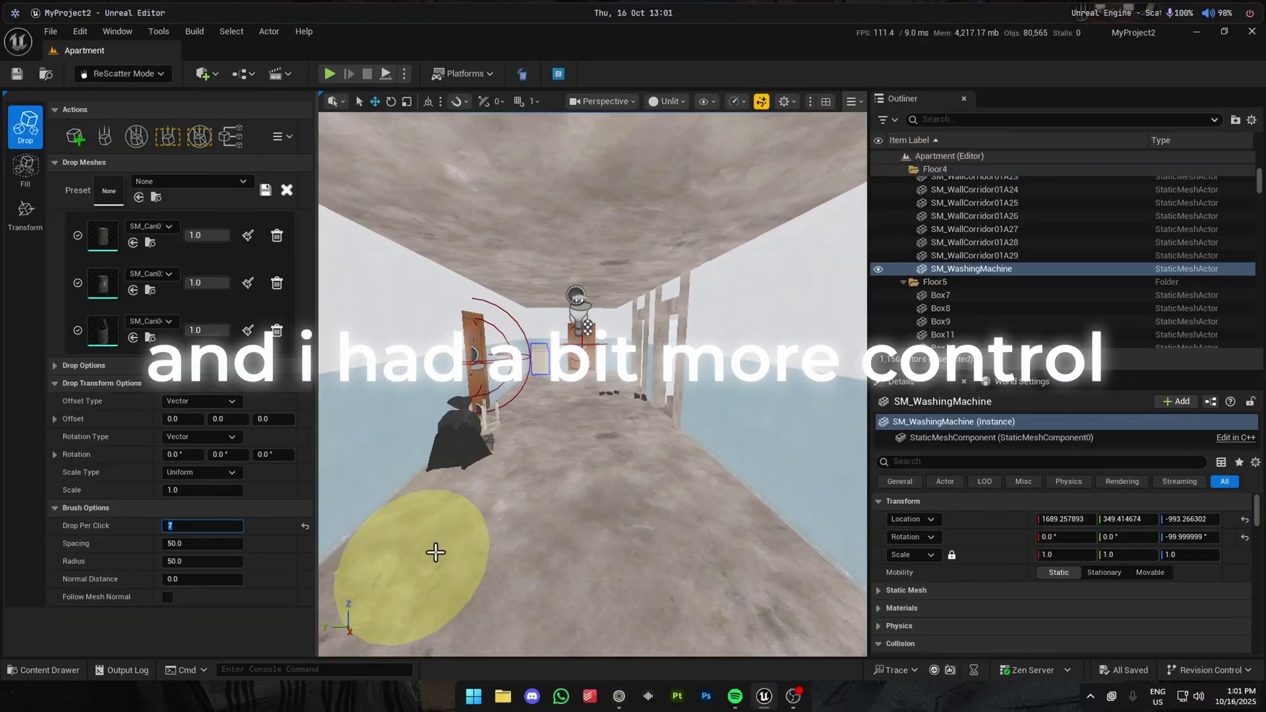
right_drag(447, 545, 509, 493)
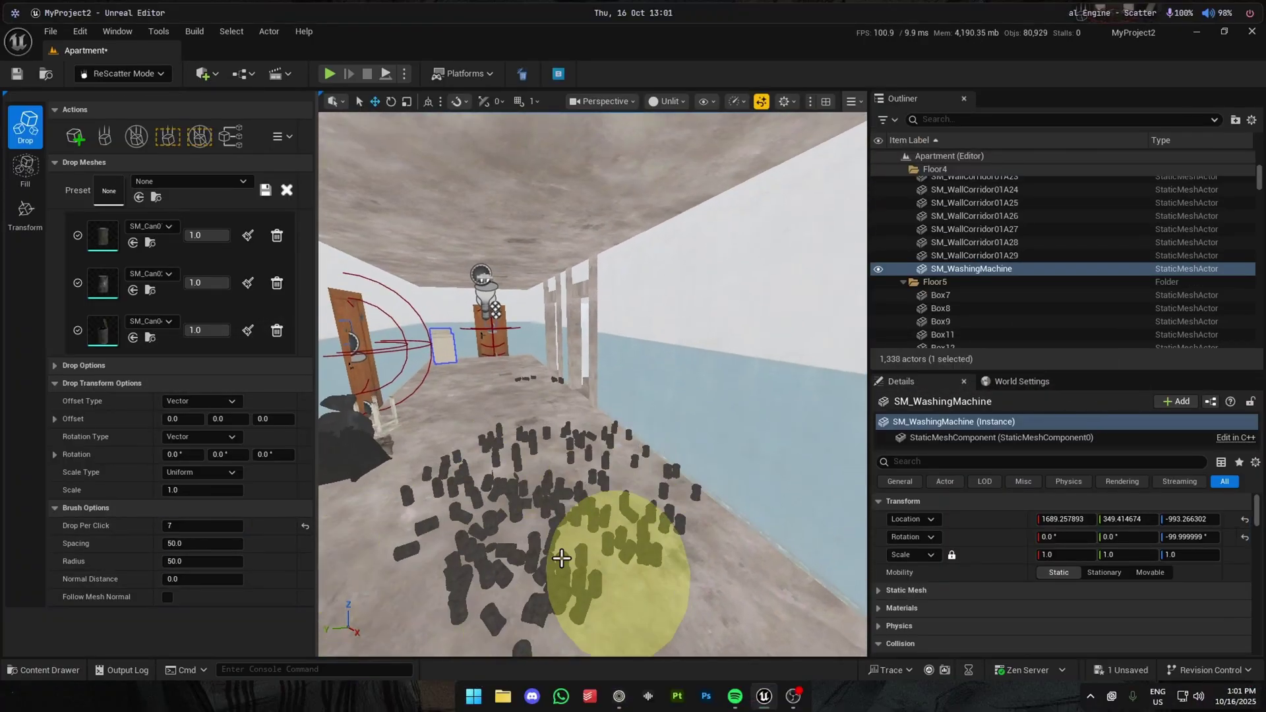
mouse_move(582, 564)
right_down()
mouse_move(667, 565)
mouse_move(367, 547)
mouse_move(555, 415)
right_up()
key(ctrl+z)
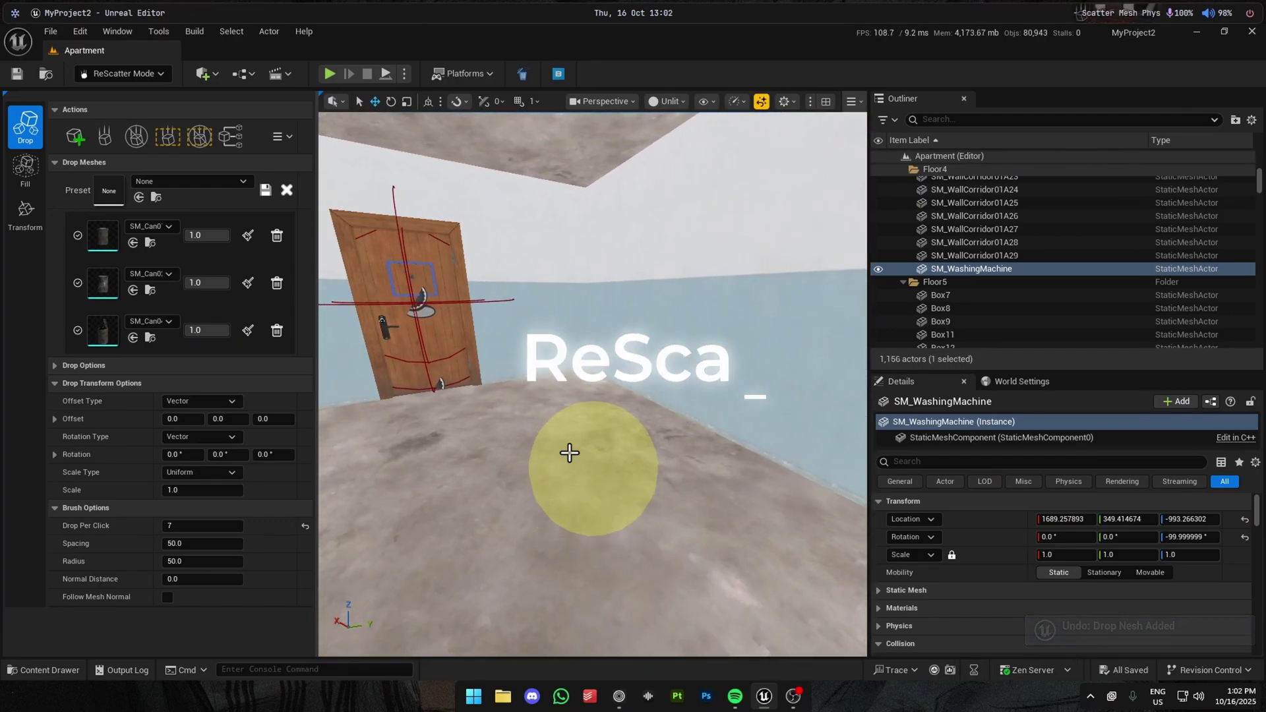
click(610, 540)
key(ctrl+z)
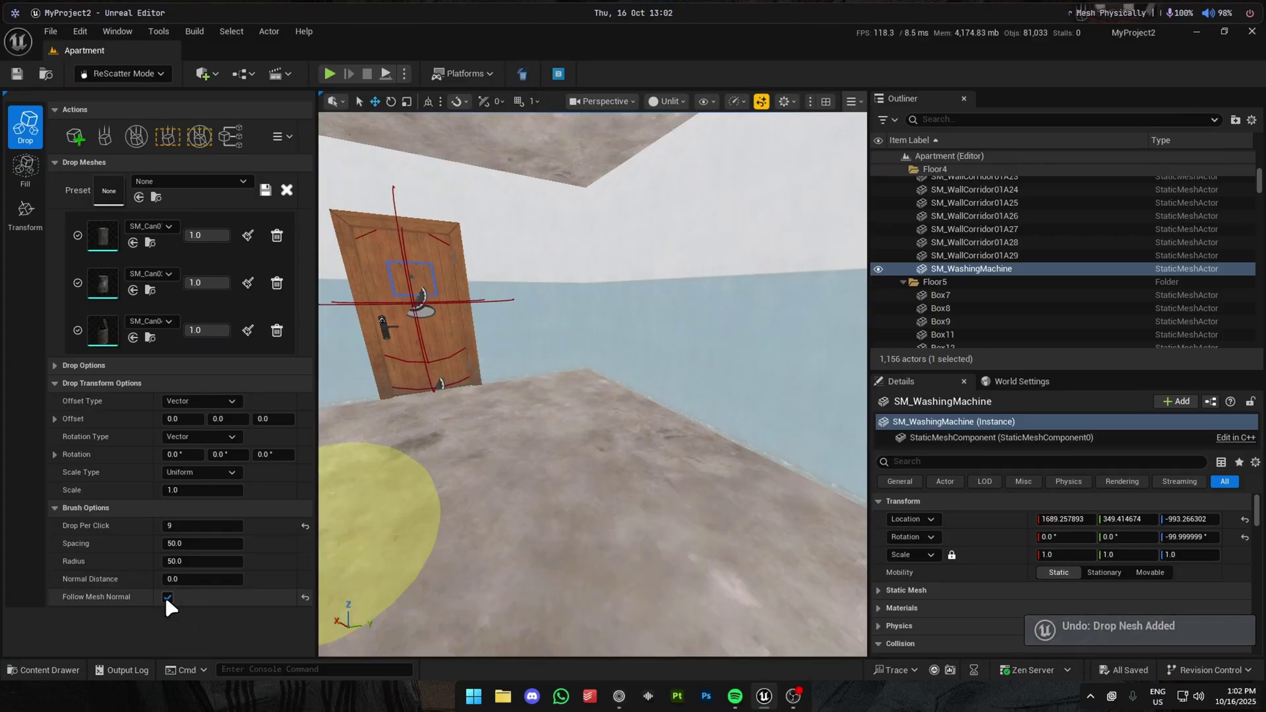
click(525, 494)
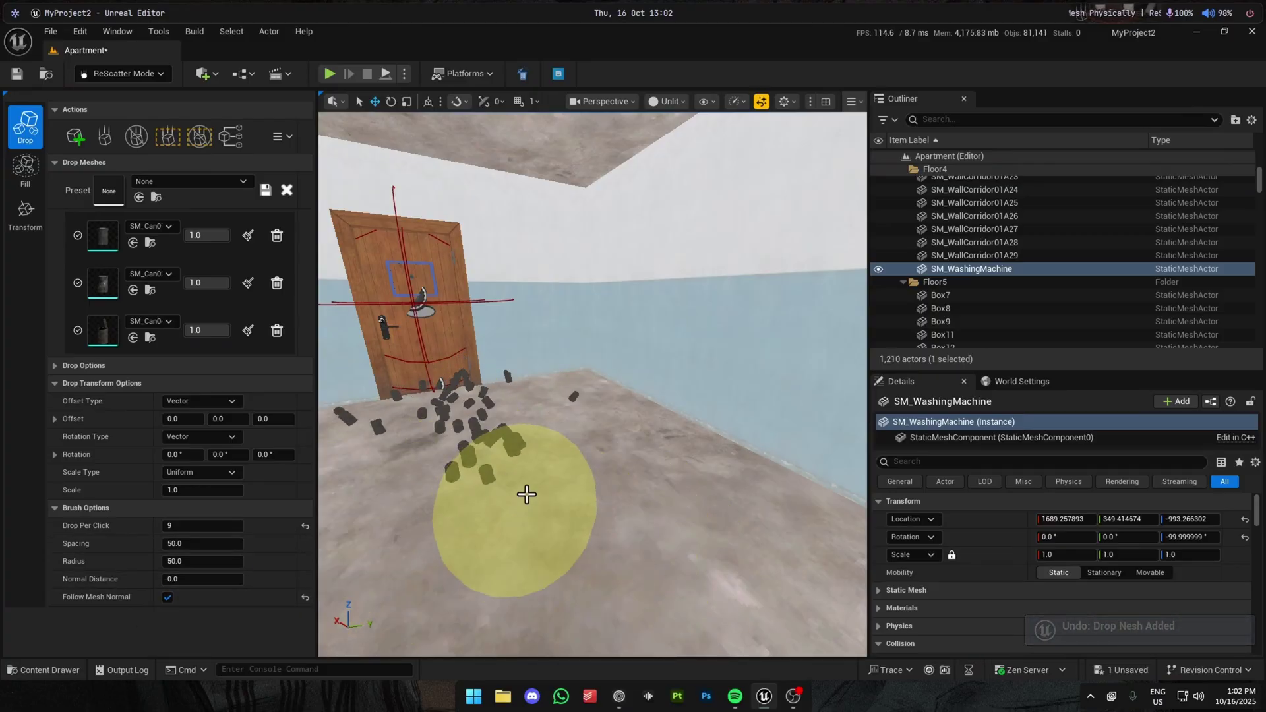
key(ctrl+z)
click(168, 598)
Step: Widen the brush to 135.9 spacing and radius, review drop options, and drop cans on the floor
drag(198, 561, 254, 561)
mouse_move(643, 432)
mouse_down()
mouse_move(548, 429)
mouse_move(545, 512)
mouse_move(588, 426)
mouse_move(552, 515)
mouse_move(539, 474)
mouse_up()
key(ctrl+z)
right_drag(539, 473, 546, 462)
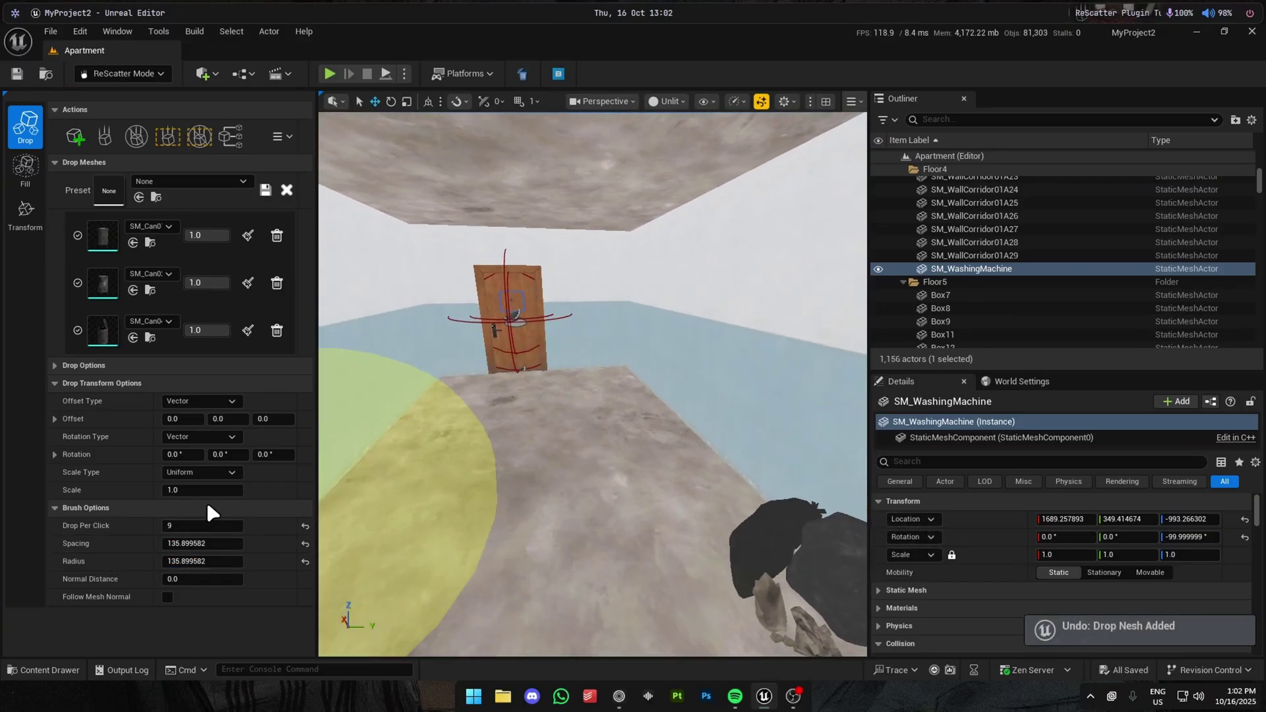
drag(198, 490, 214, 480)
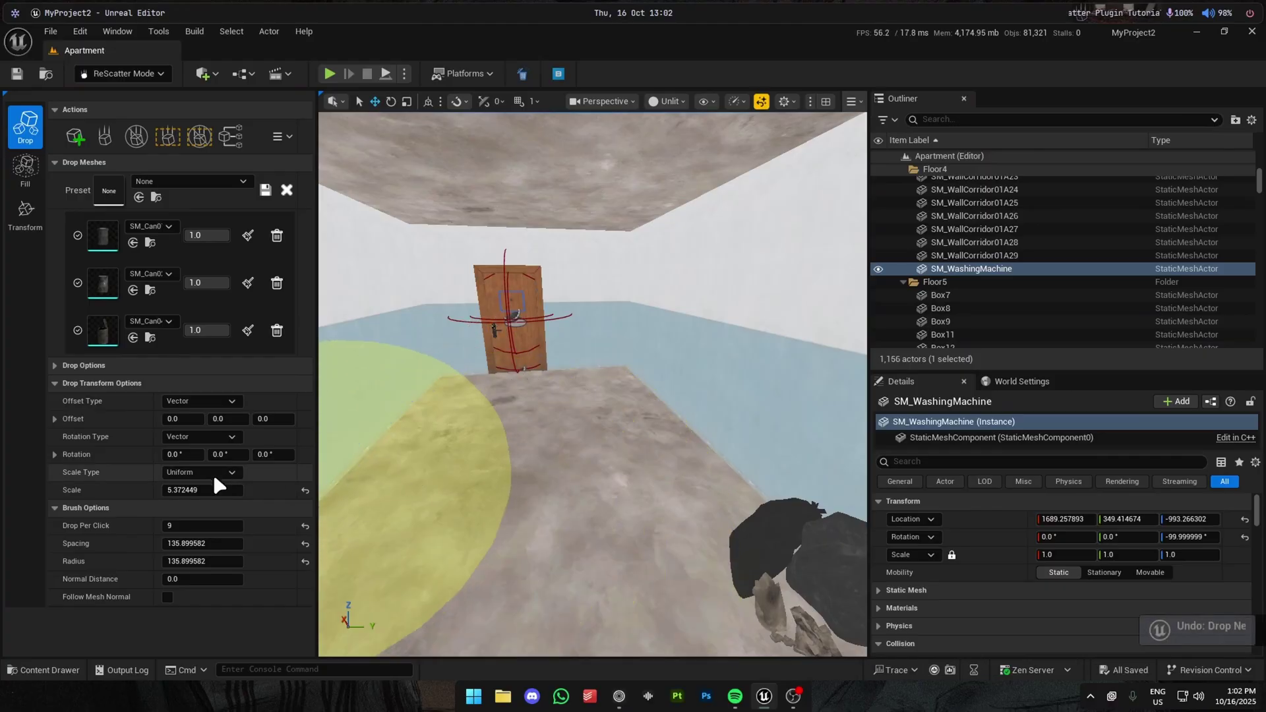
click(209, 437)
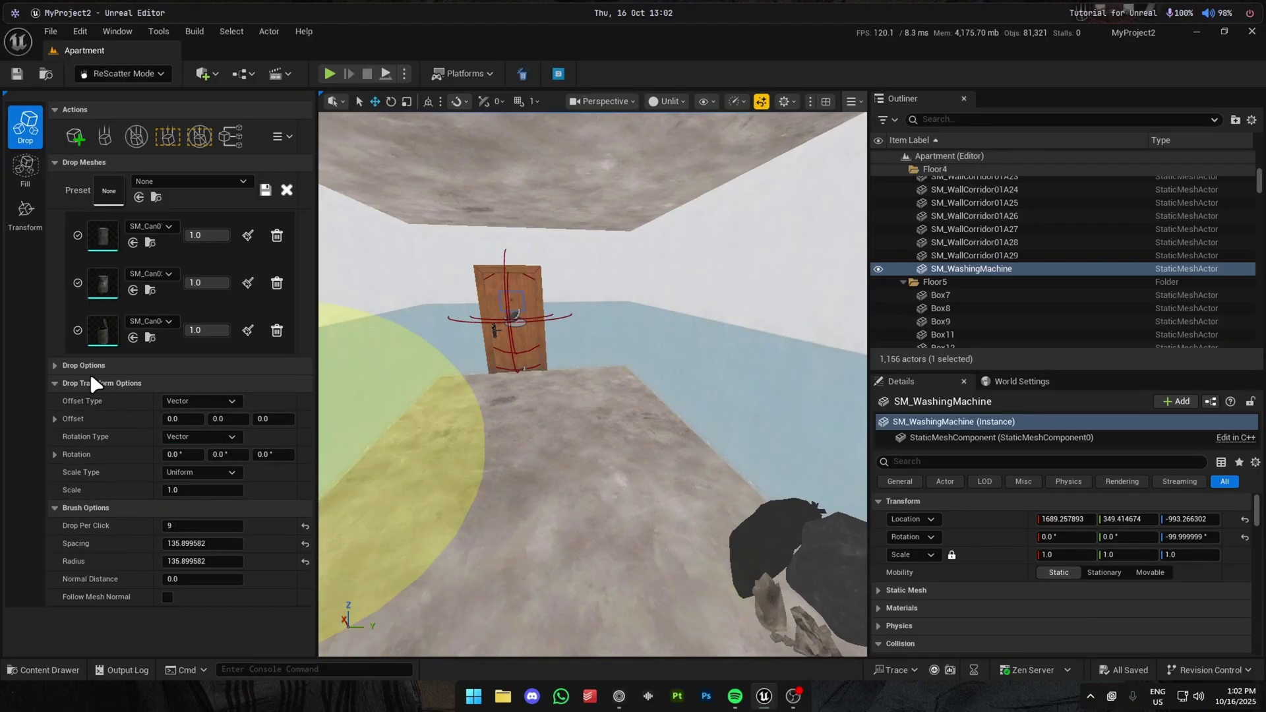
click(50, 366)
click(215, 382)
click(541, 425)
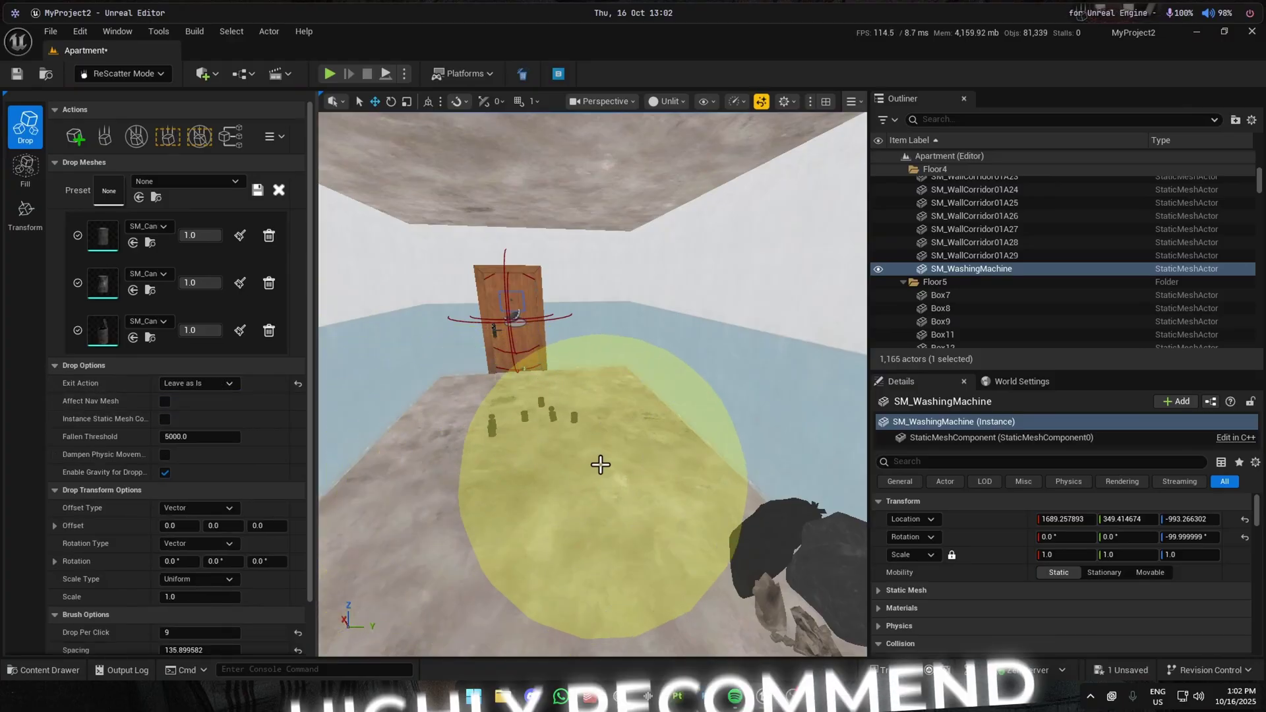
click(580, 482)
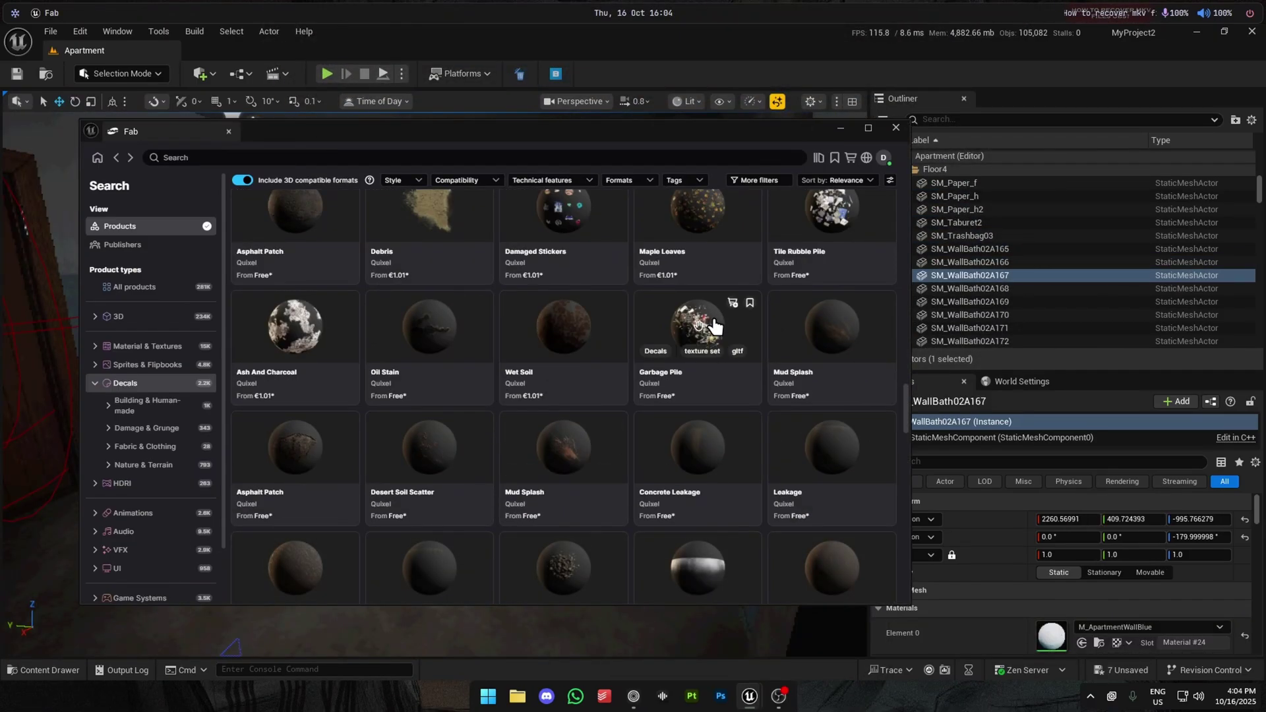
Step: Add the Tile Rubble Pile decal from Fab to the project and search for I_TileRubble
click(831, 206)
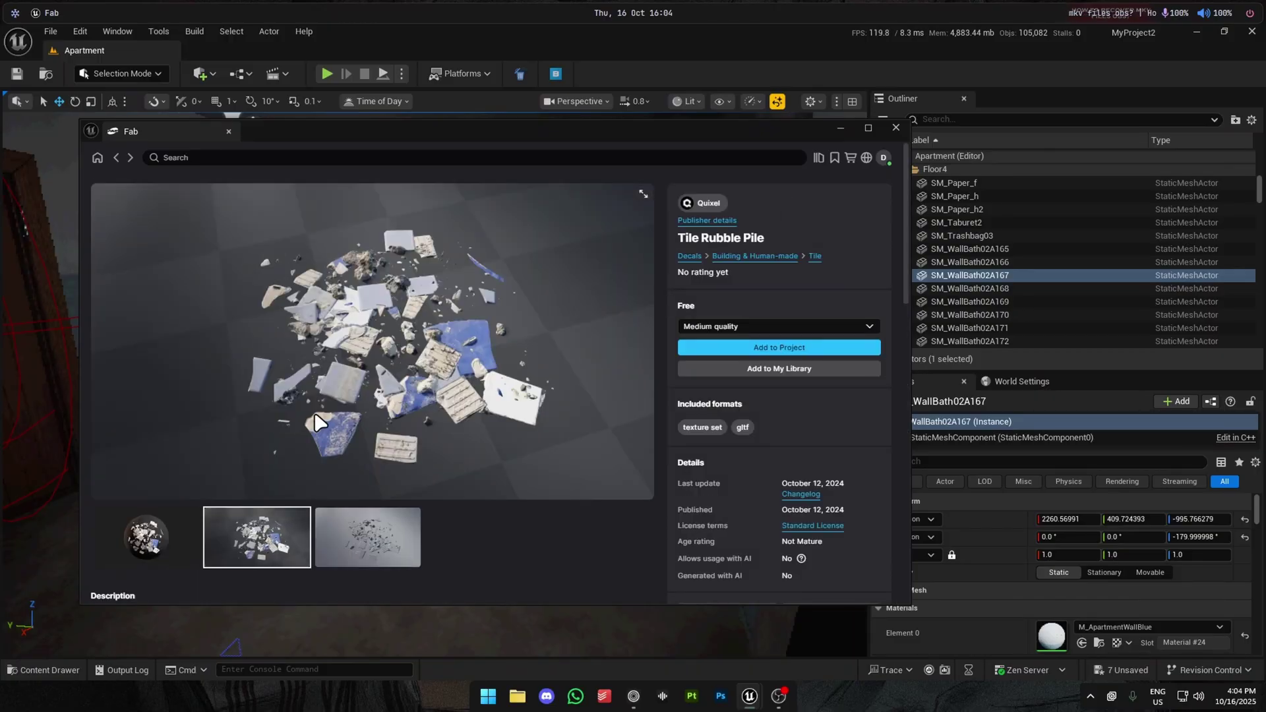
click(748, 348)
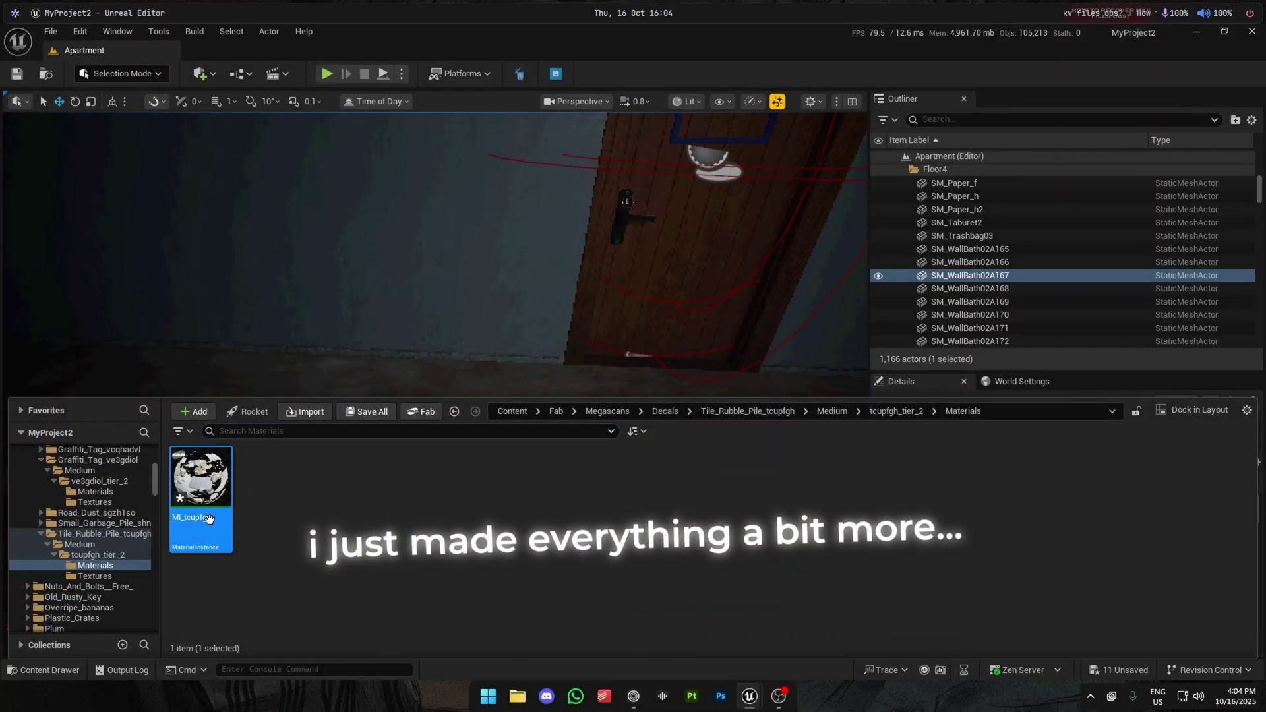
text(I_TileRubble)
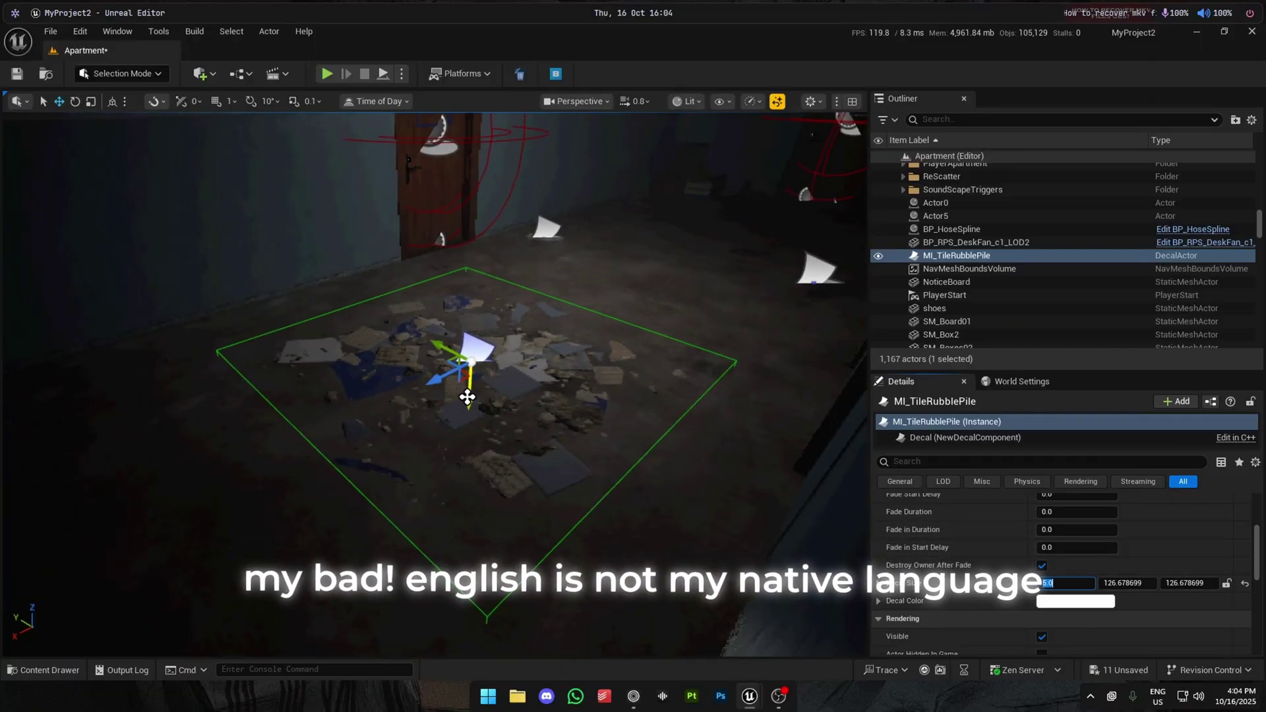
Step: Place the rubble decal on the floor by the door and reduce its Decal Size
right_drag(468, 398, 455, 394)
click(878, 583)
drag(1124, 583, 1088, 583)
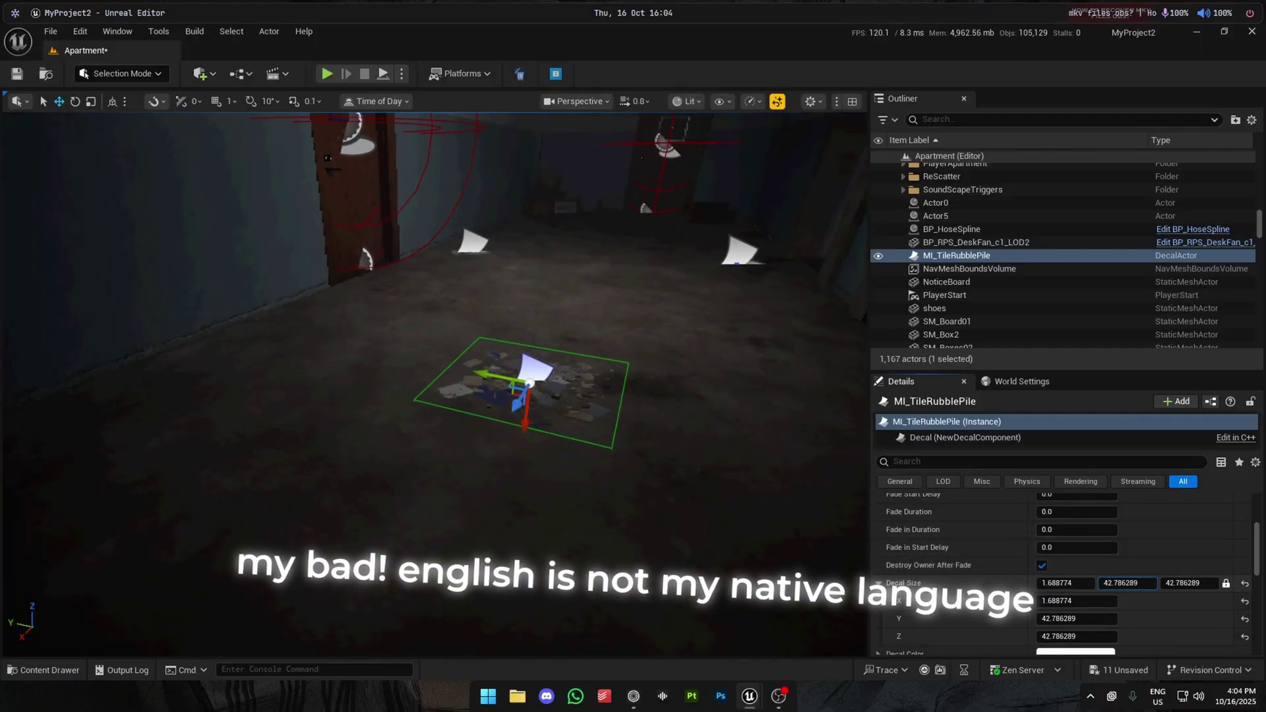
click(1042, 583)
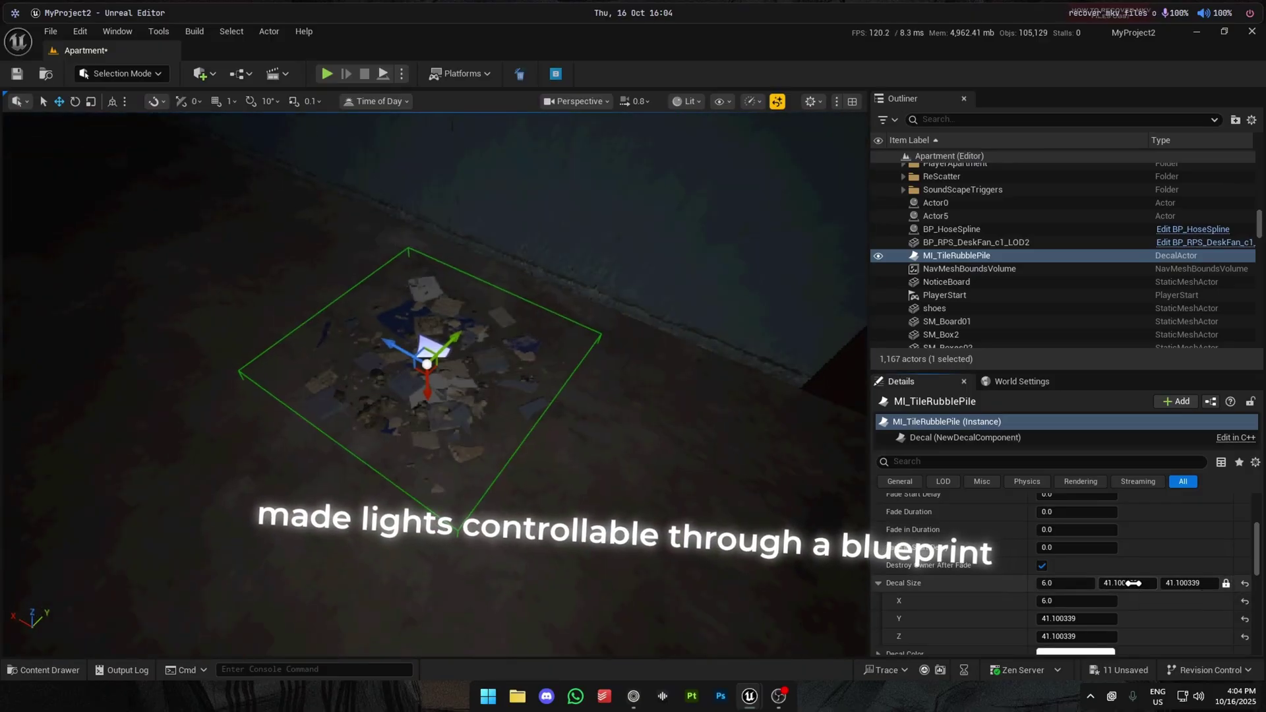
right_drag(422, 356, 587, 461)
key(e)
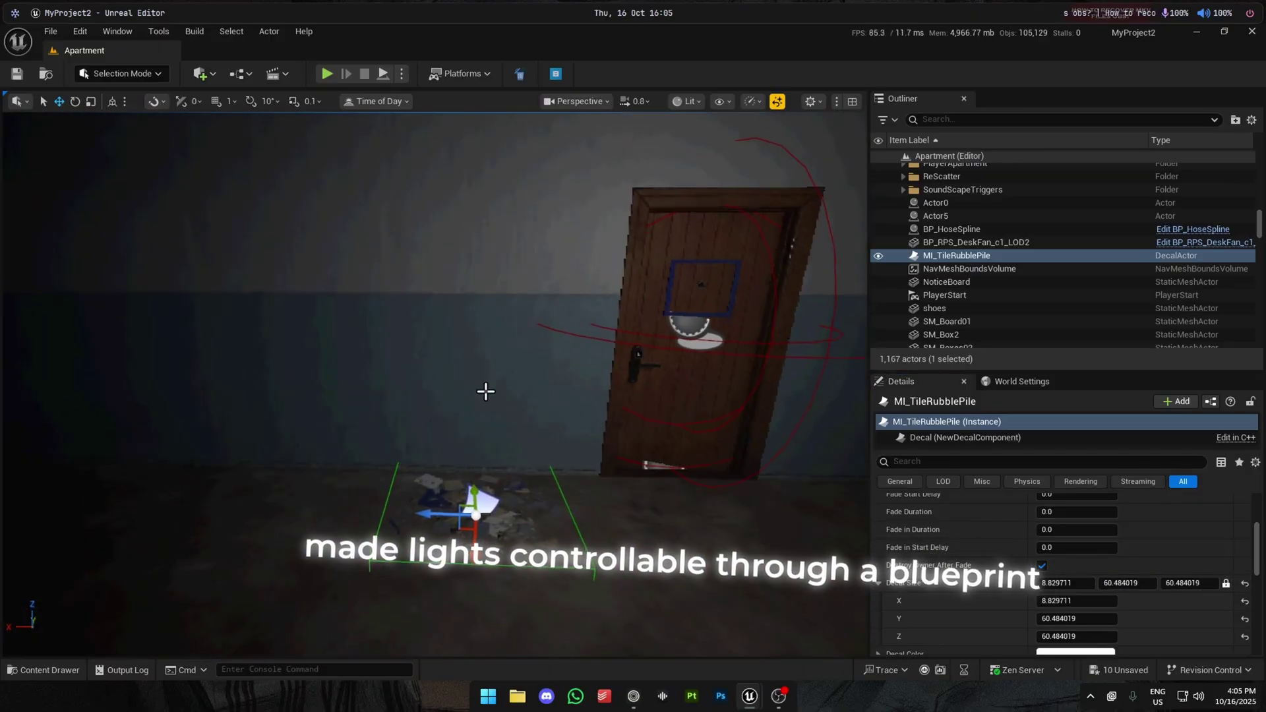
right_drag(459, 402, 460, 376)
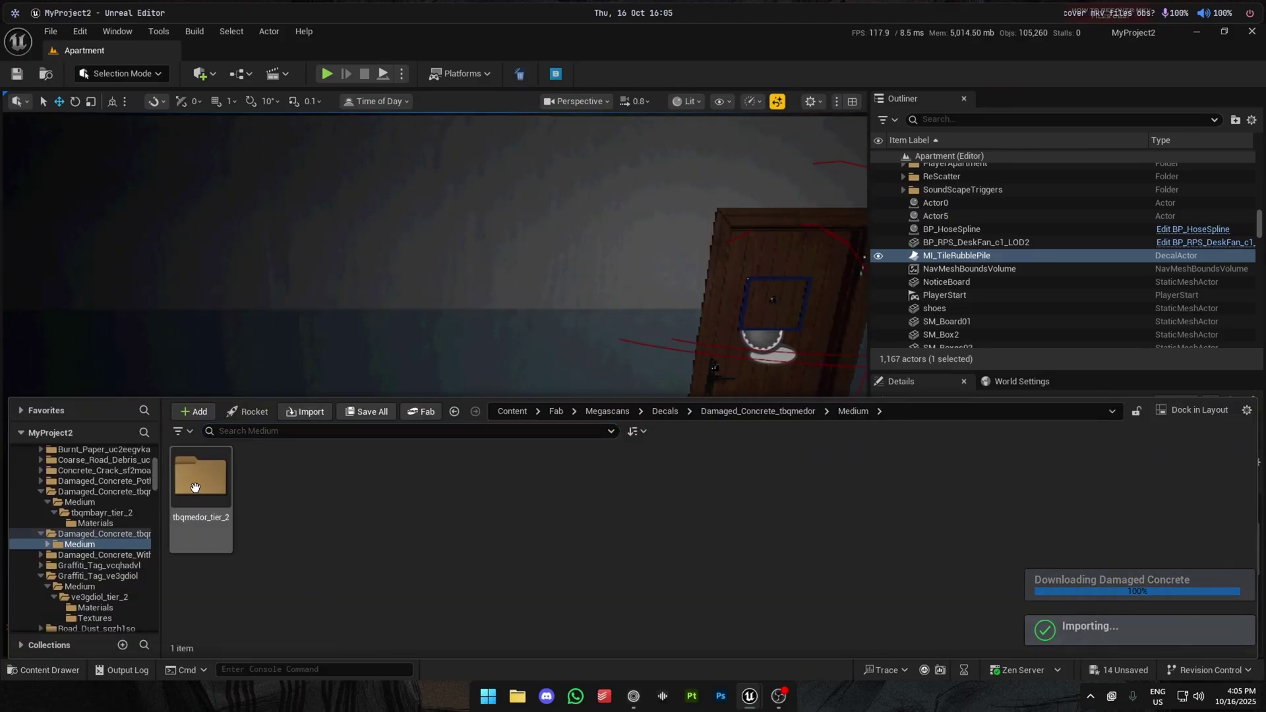
Step: Place the Damaged Concrete decal, rotate it onto the wall beside the door, and shrink it
click(207, 519)
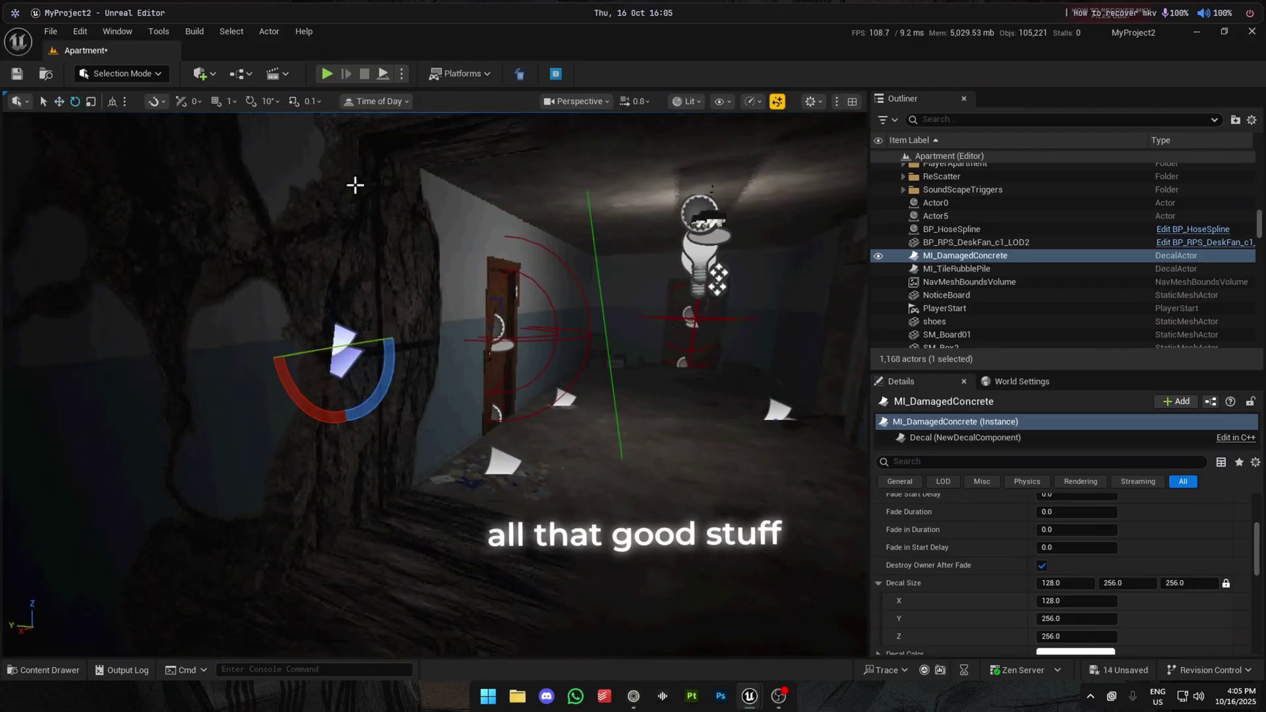
key(ctrl+z)
drag(284, 310, 290, 356)
key(w)
drag(1065, 583, 1029, 582)
key(f)
right_drag(435, 383, 398, 389)
Step: Shrink the wall decal further and revert a trial rotation
drag(1127, 561, 1107, 562)
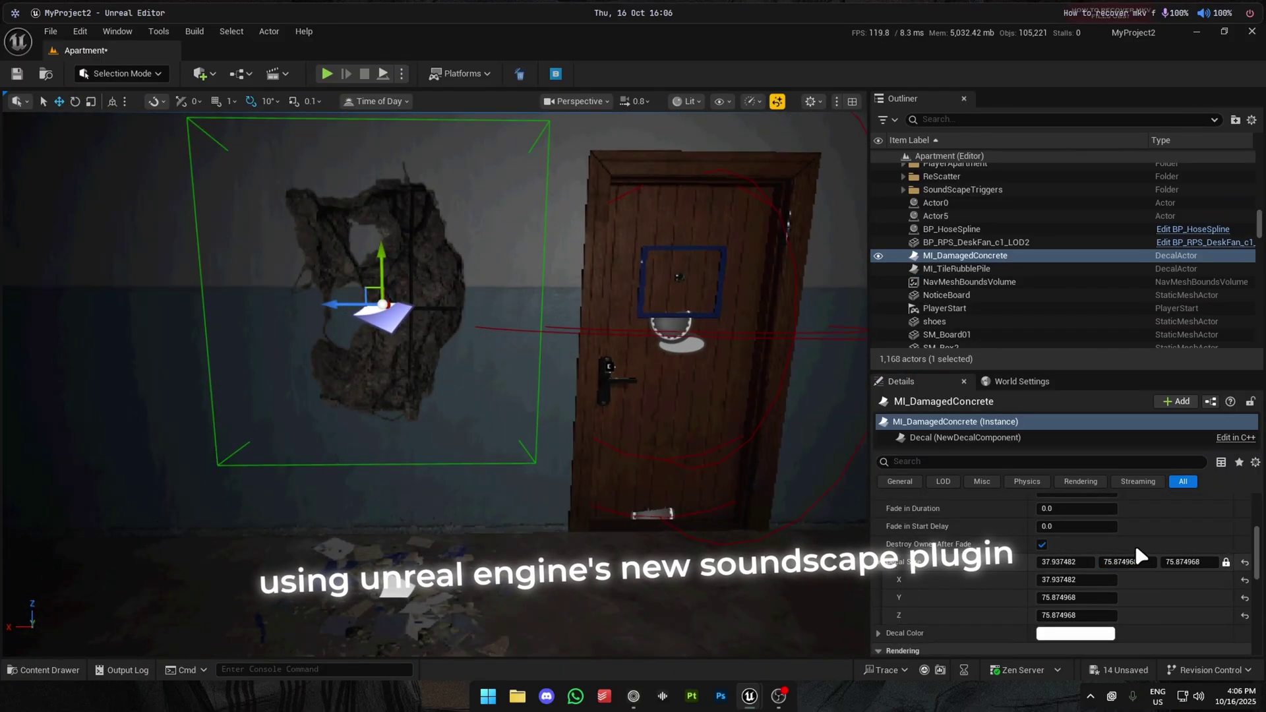
scroll(159, 479, up, 3)
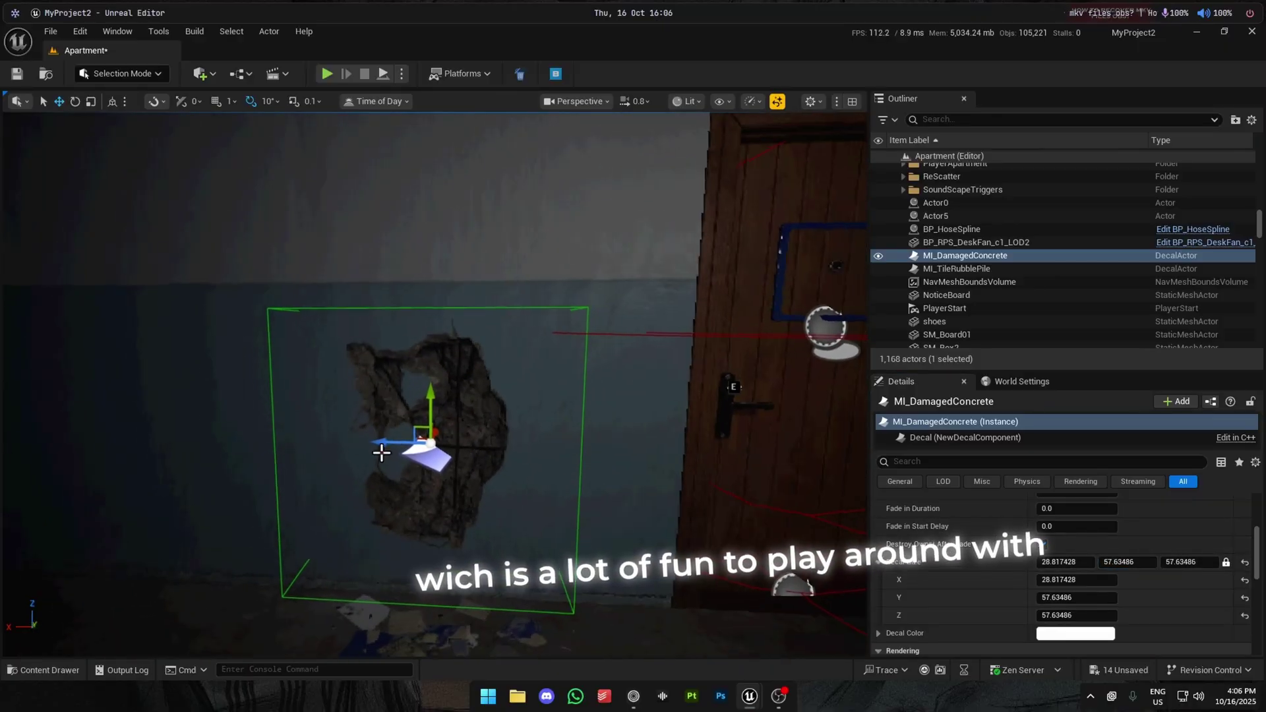
key(e)
drag(334, 461, 508, 453)
key(ctrl+z)
key(w)
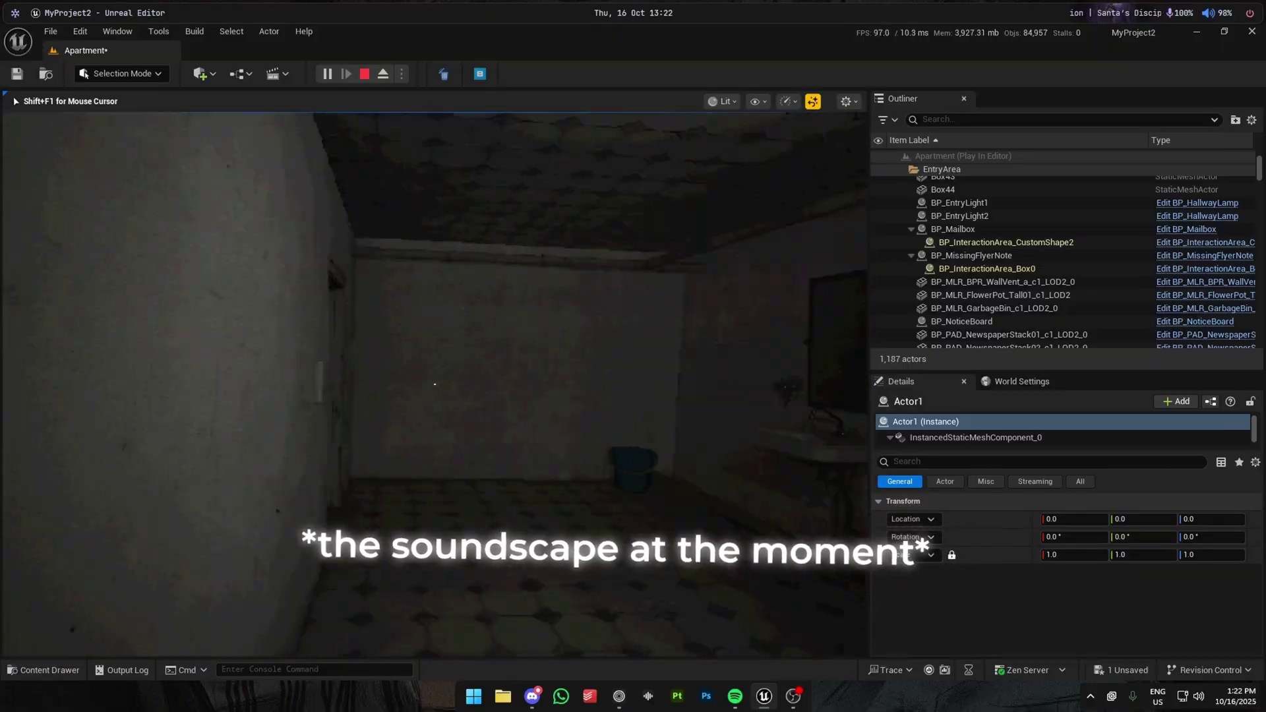
key(w)
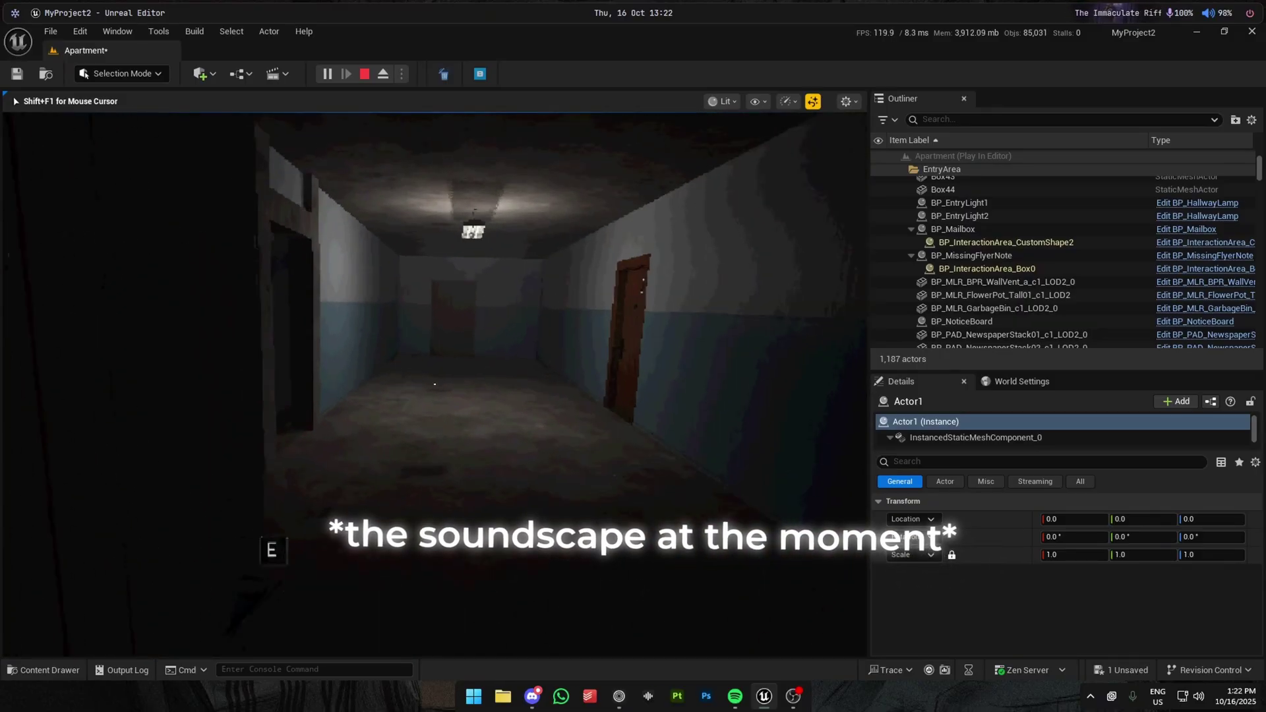
key(w)
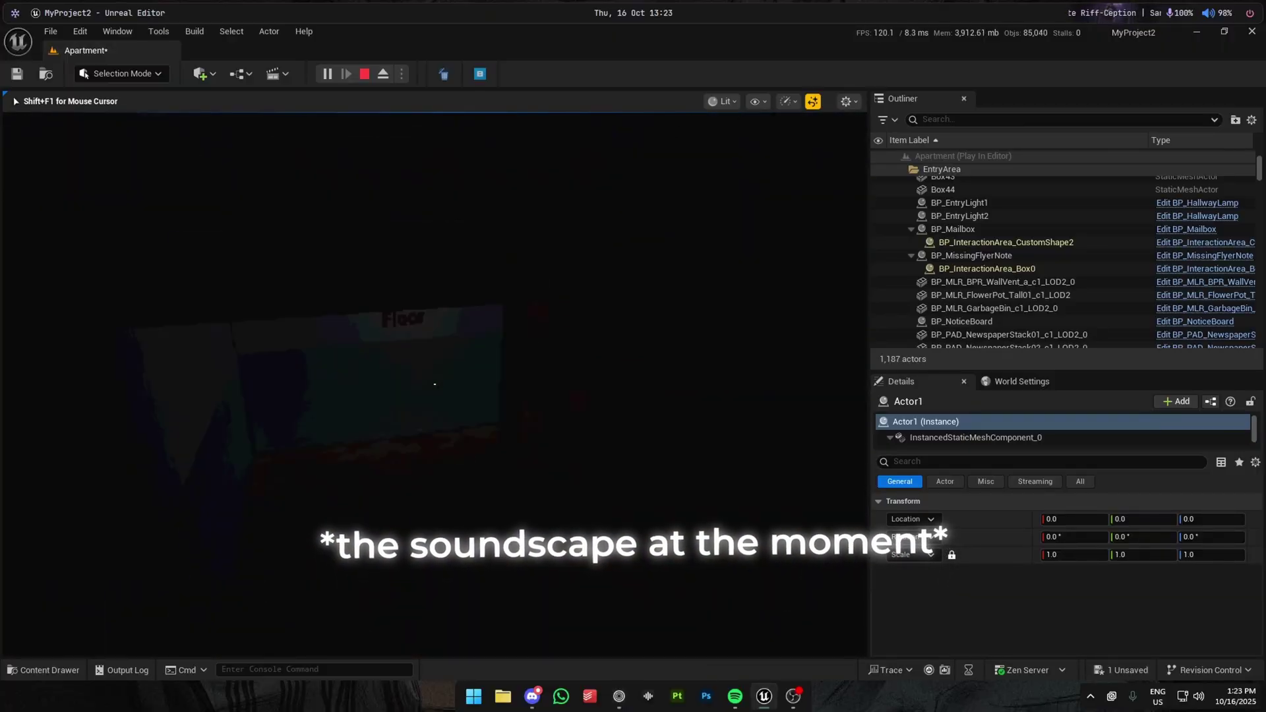
key(w)
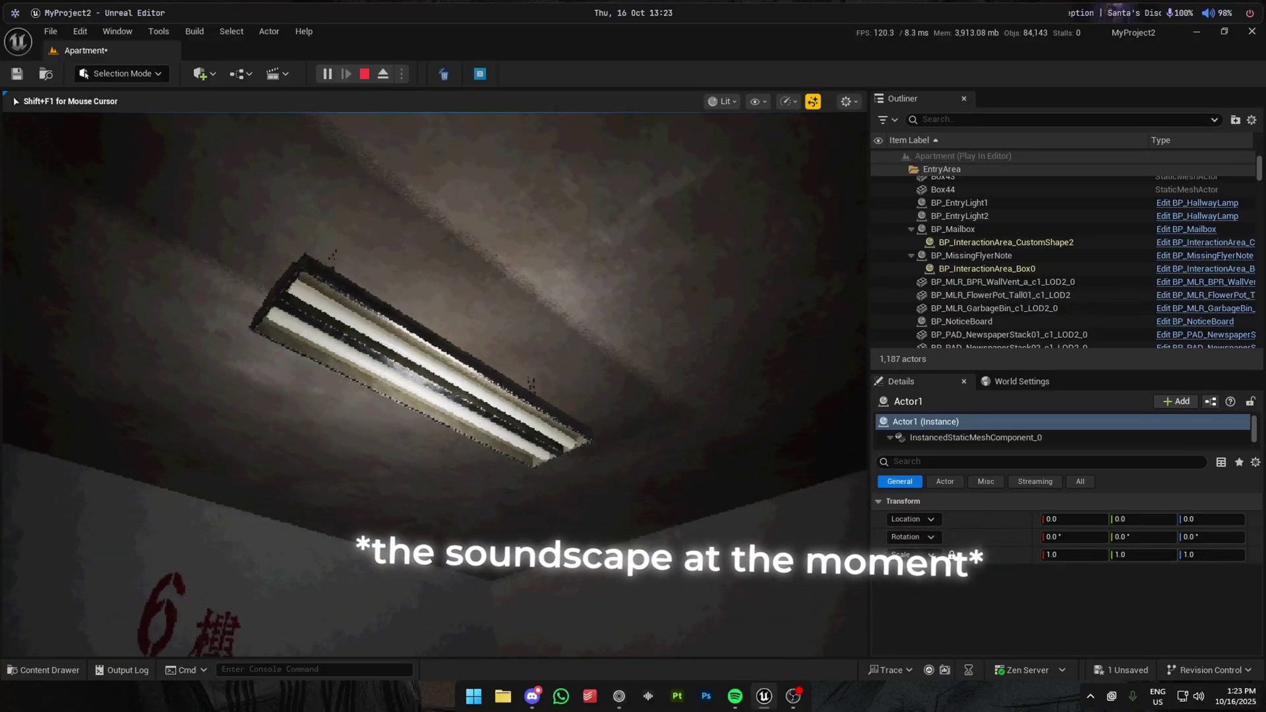
key(w)
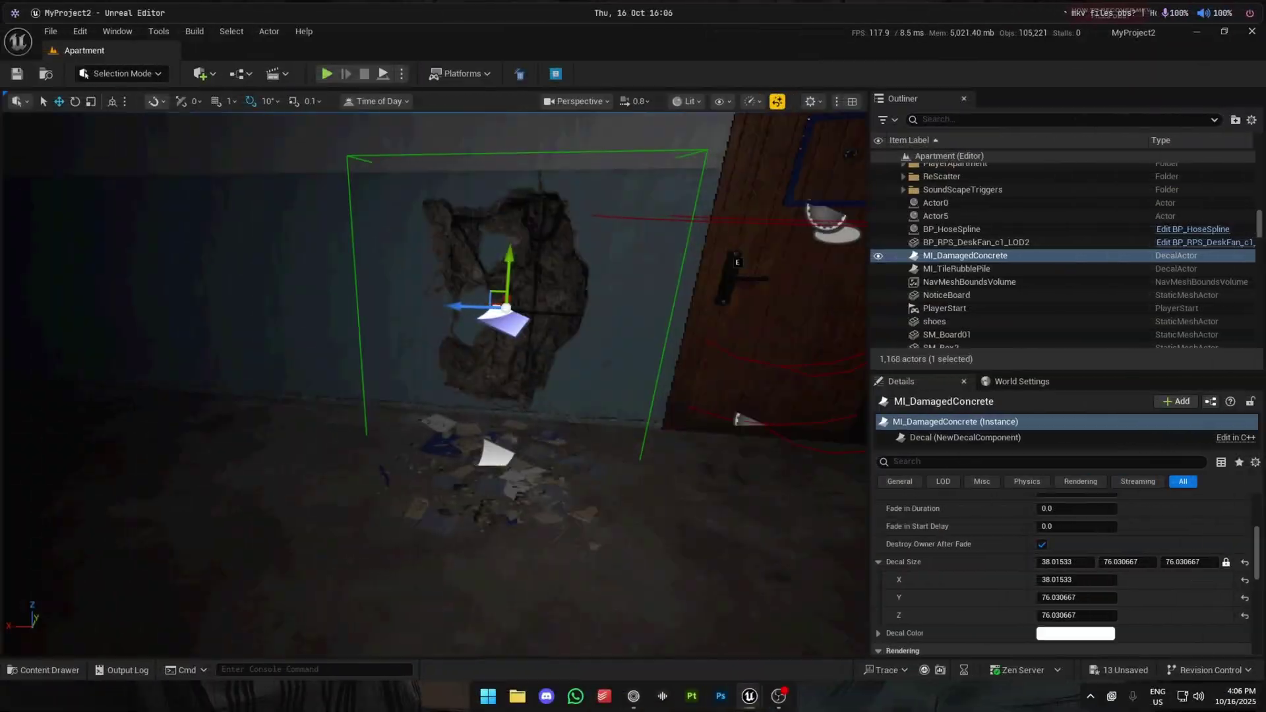
Step: Inspect the wall decal's size, undo the normal intensity change, and run a quick playtest
right_drag(435, 382, 527, 382)
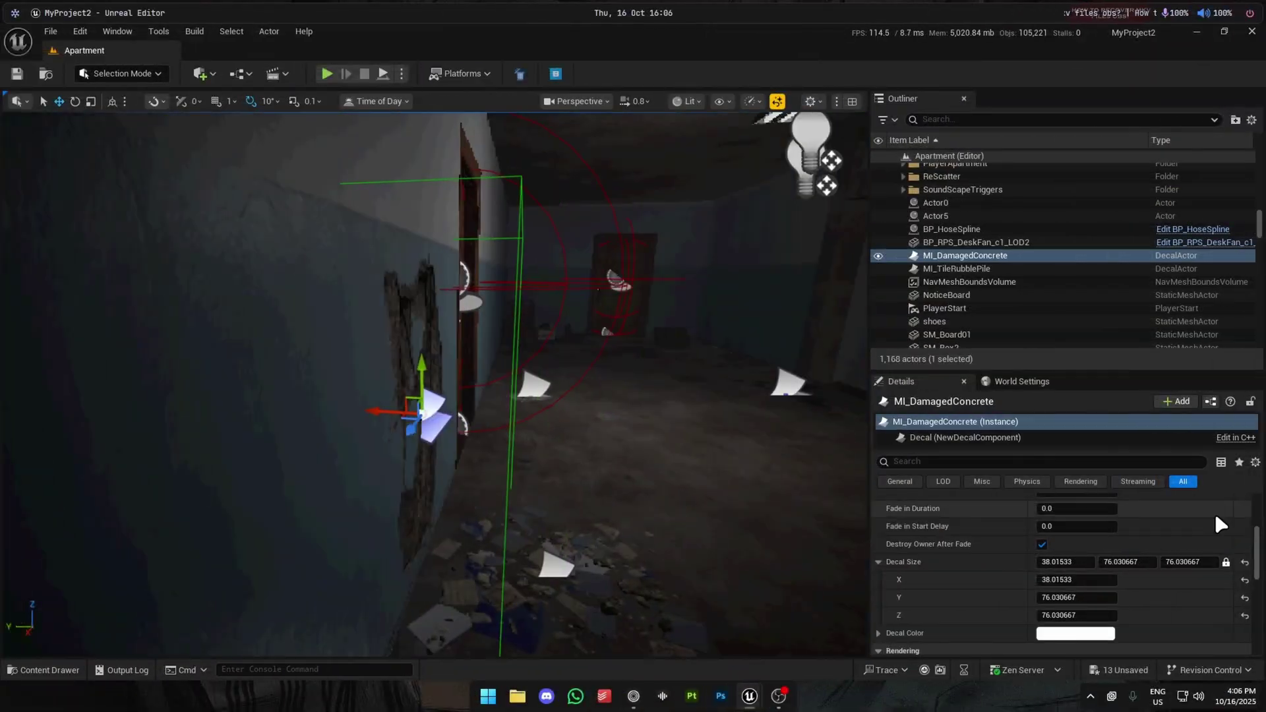
click(1054, 561)
right_drag(384, 413, 625, 443)
right_drag(747, 516, 988, 474)
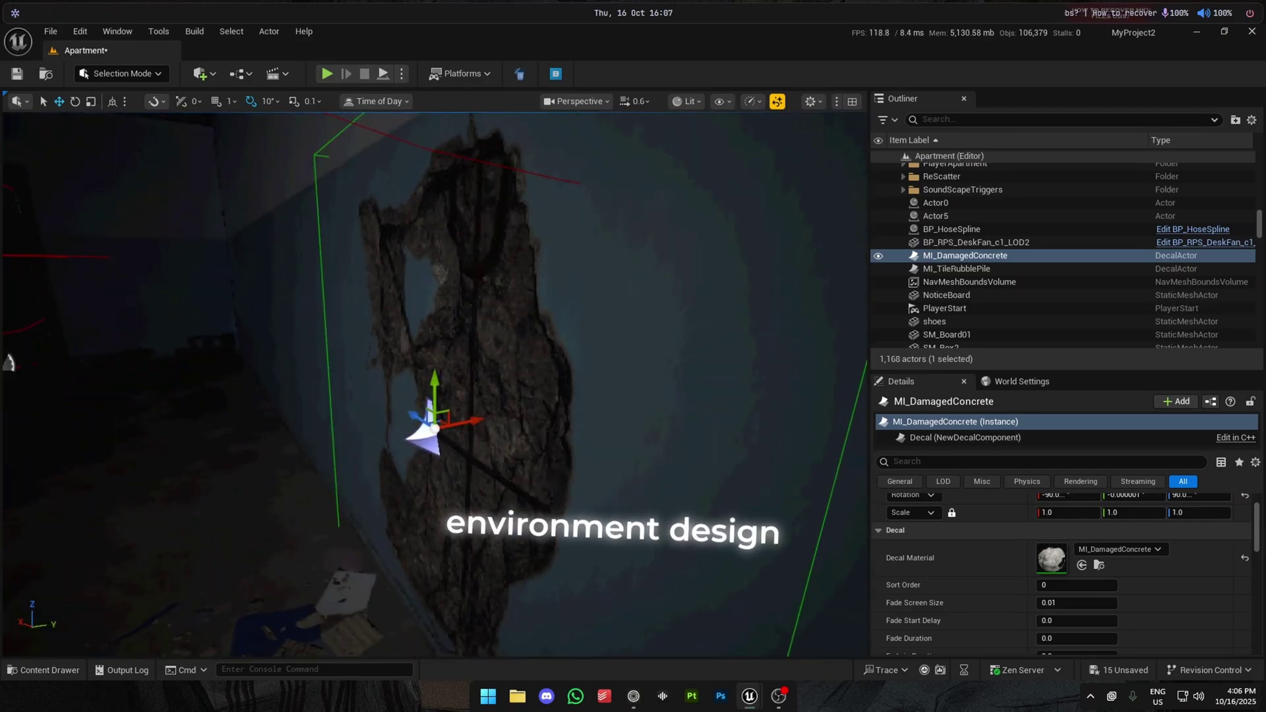
key(ctrl+z)
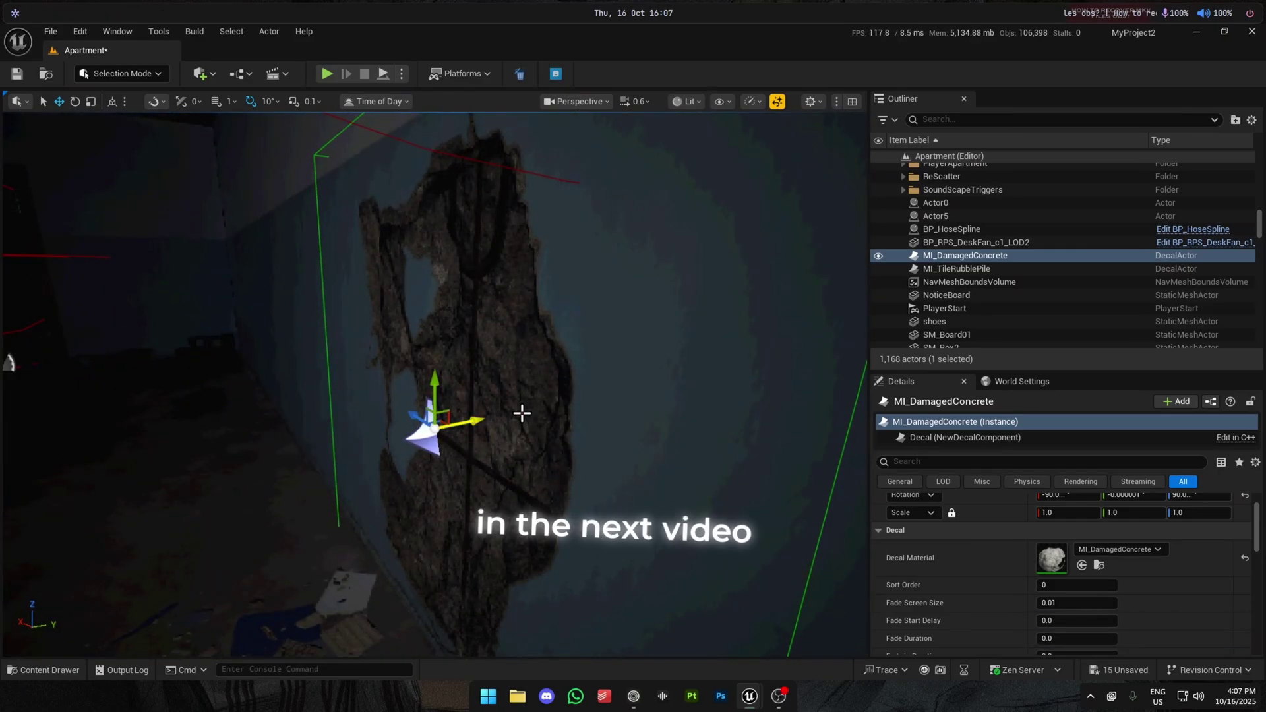
key(alt+p)
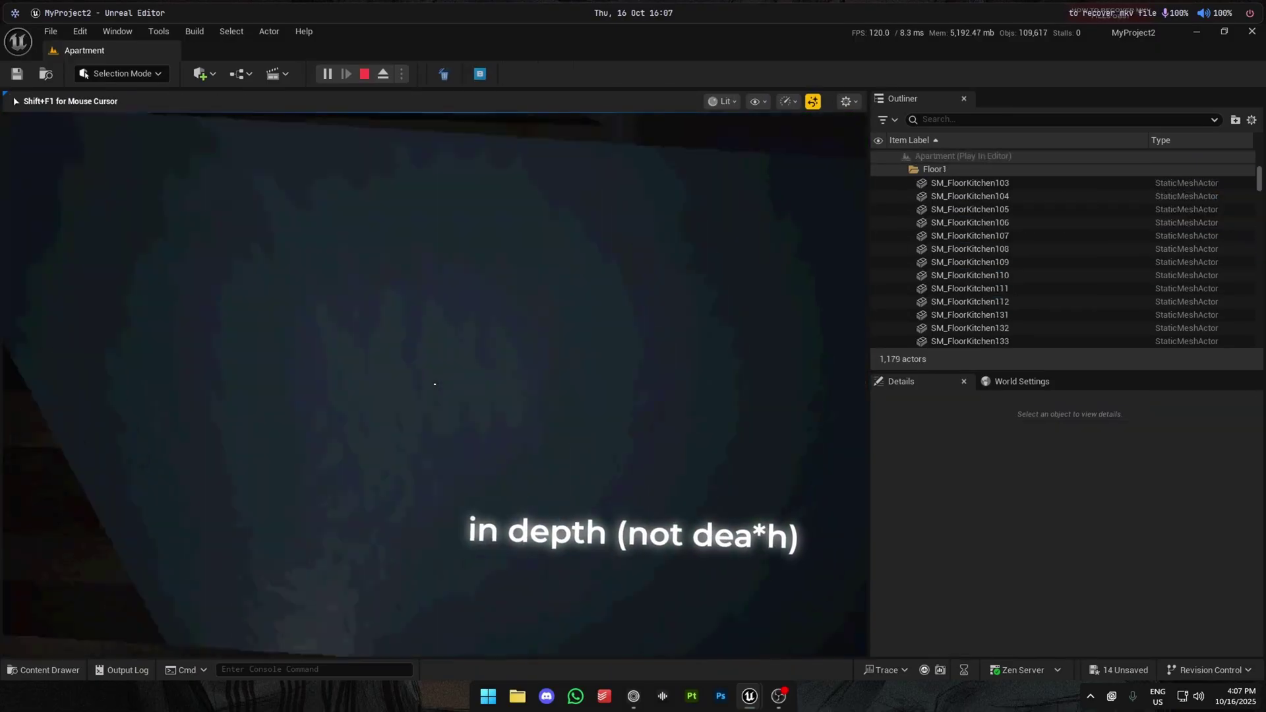
key(Escape)
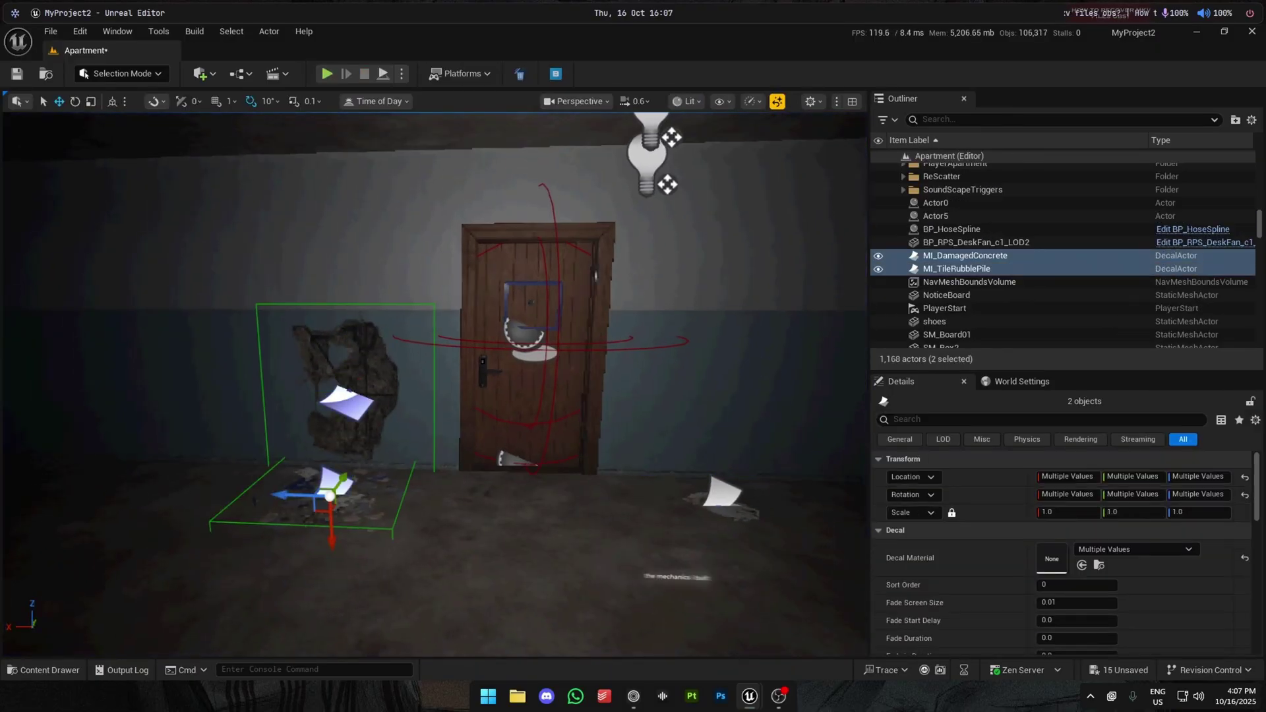
key(f)
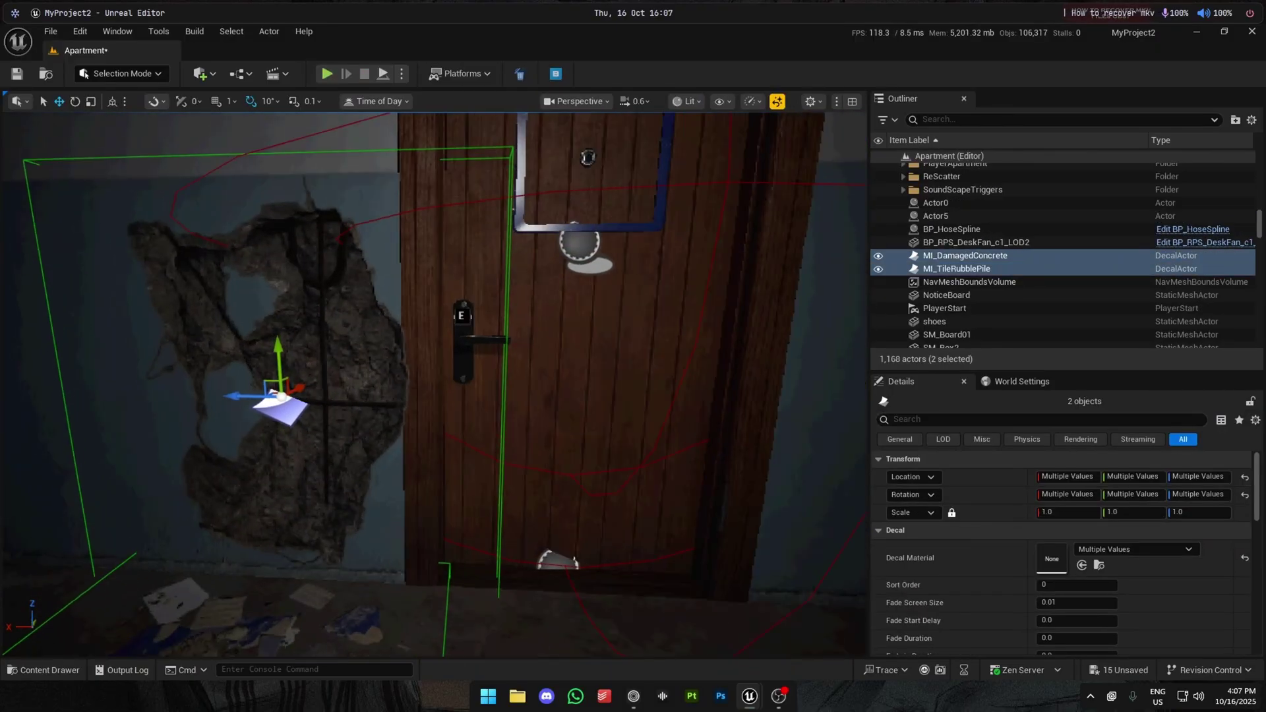
Step: Check BP_Door4's Auto Receive Input setting by filtering its properties for 'receive'
click(659, 363)
click(928, 462)
text(receive)
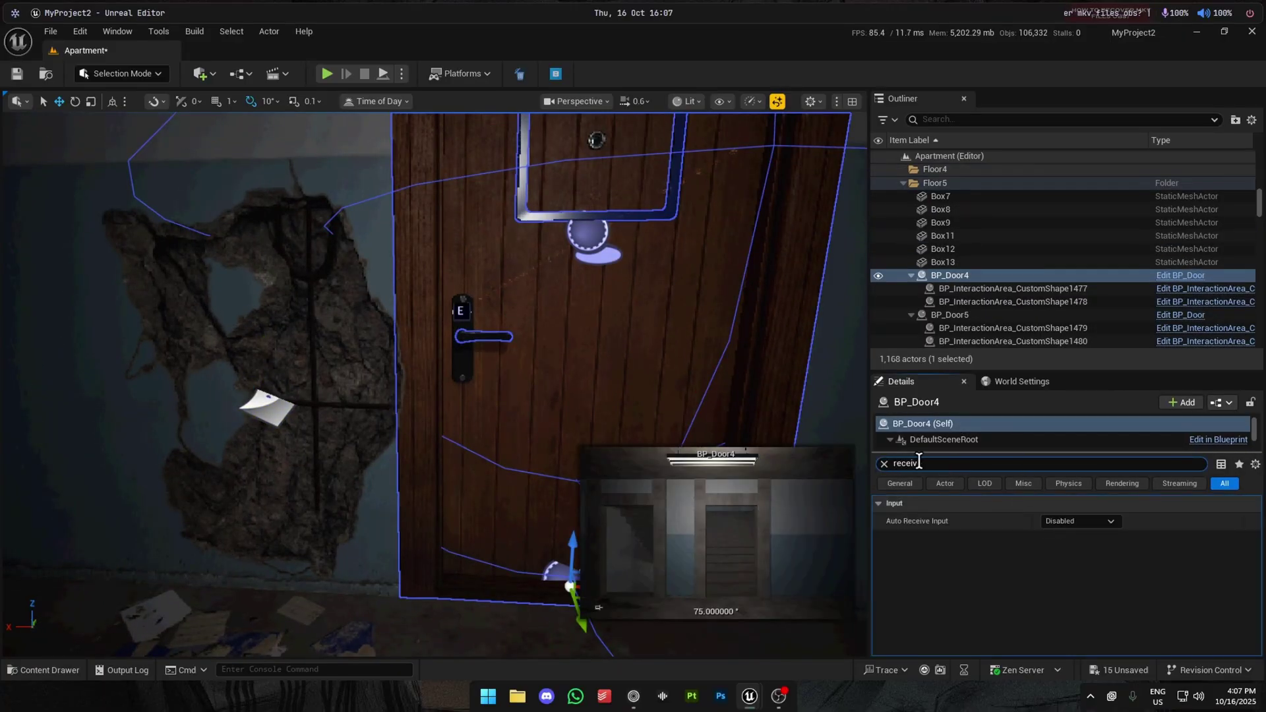
click(884, 464)
scroll(593, 362, down, 5)
double_click(959, 275)
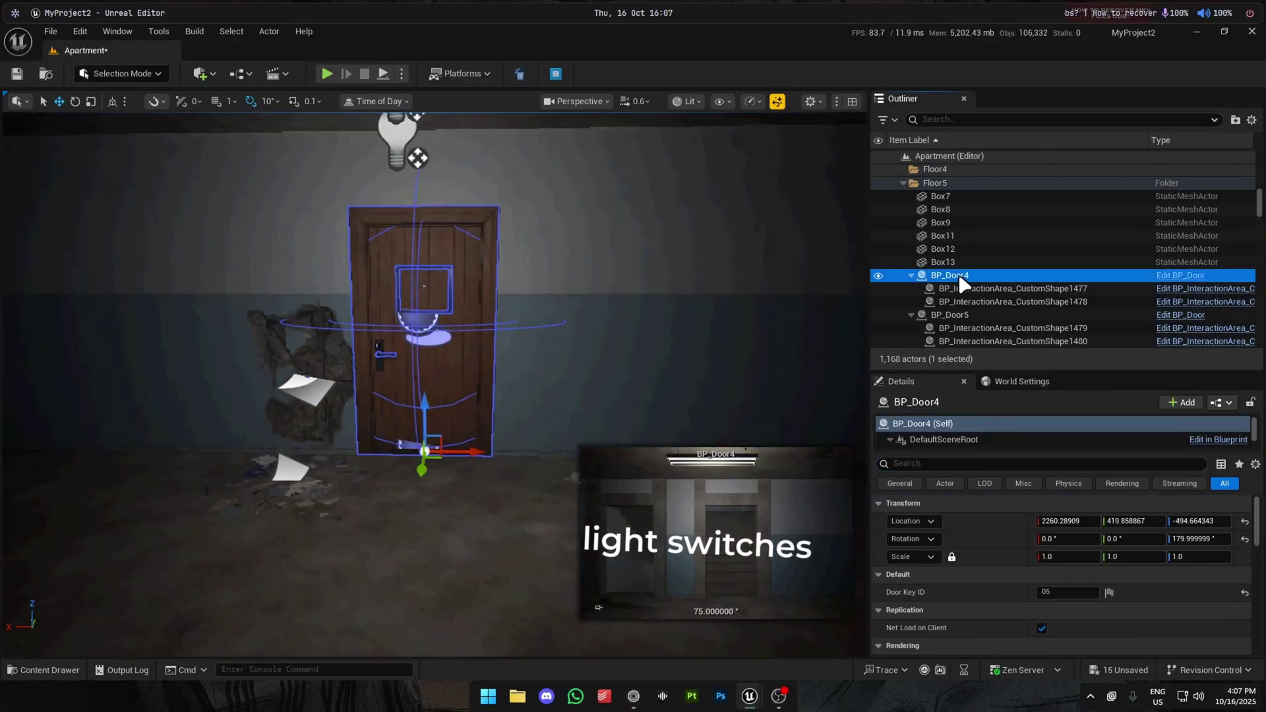
Step: Reselect the two decals and save the level
right_click(419, 221)
key(Escape)
key(ctrl+z)
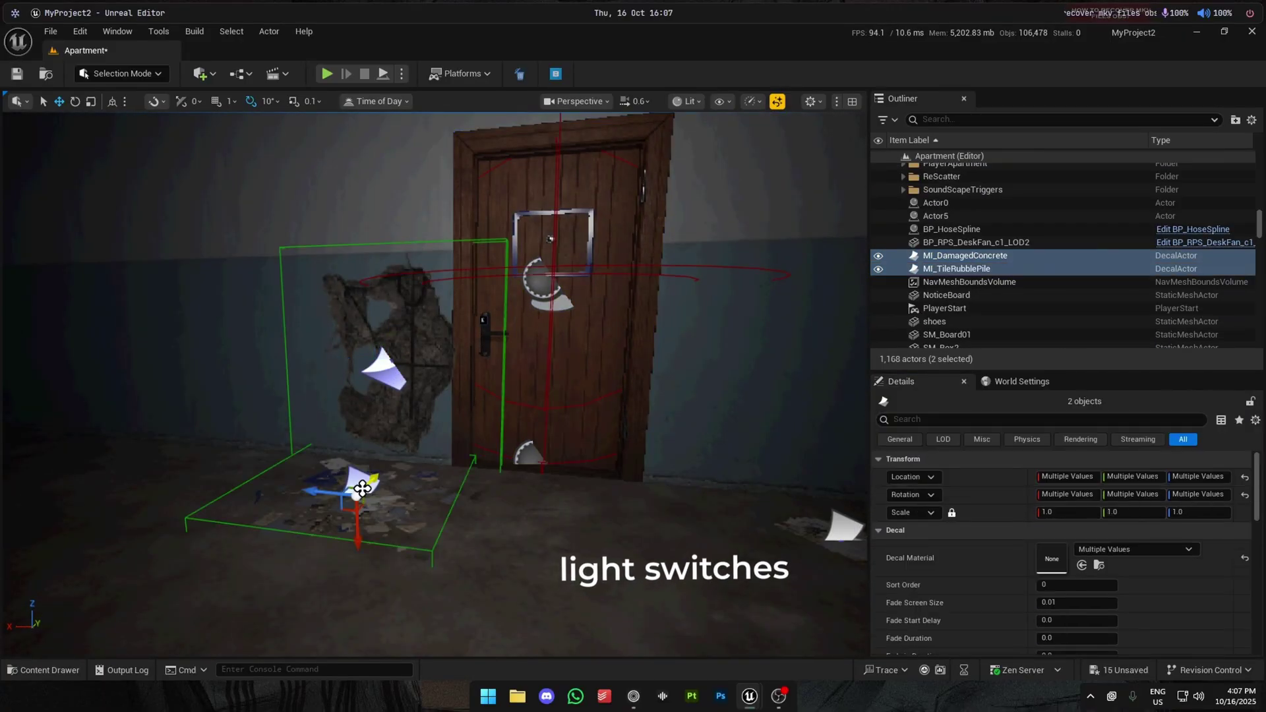
key(f)
key(f)
key(ctrl+s)
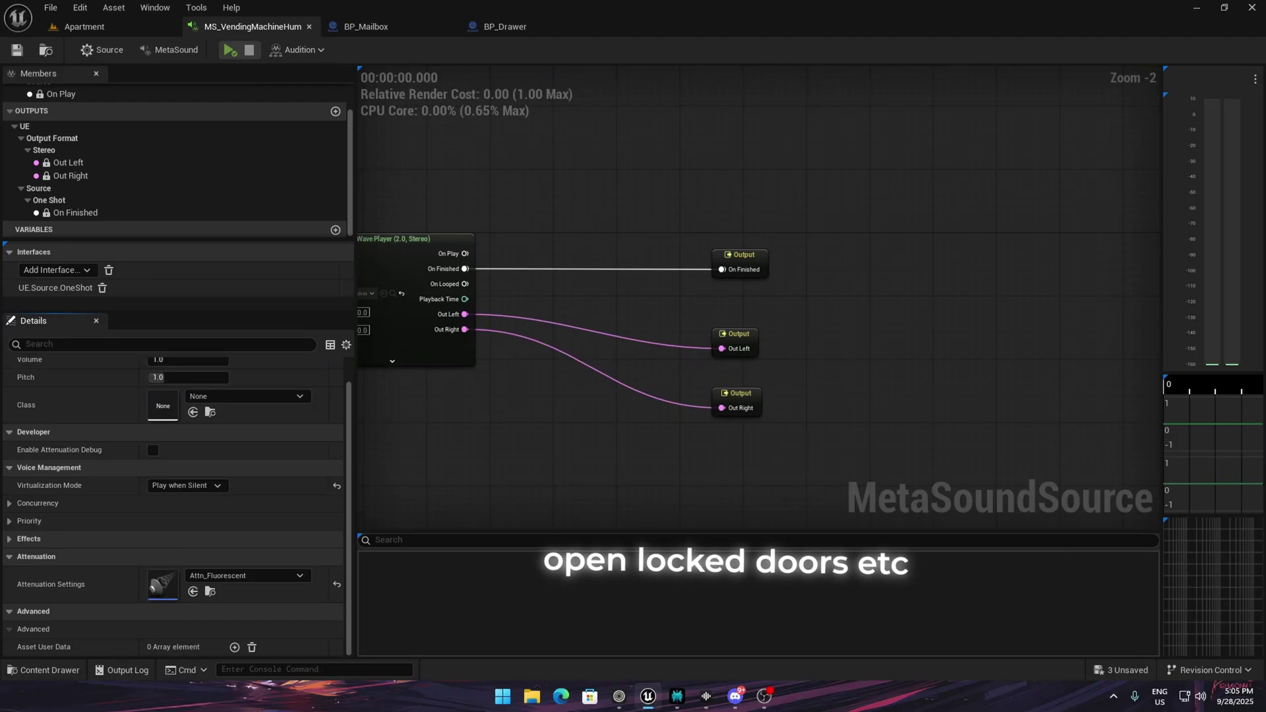
Step: Add a float input named Volume to MS_VendingMachineHum and save
scroll(178, 158, up, 2)
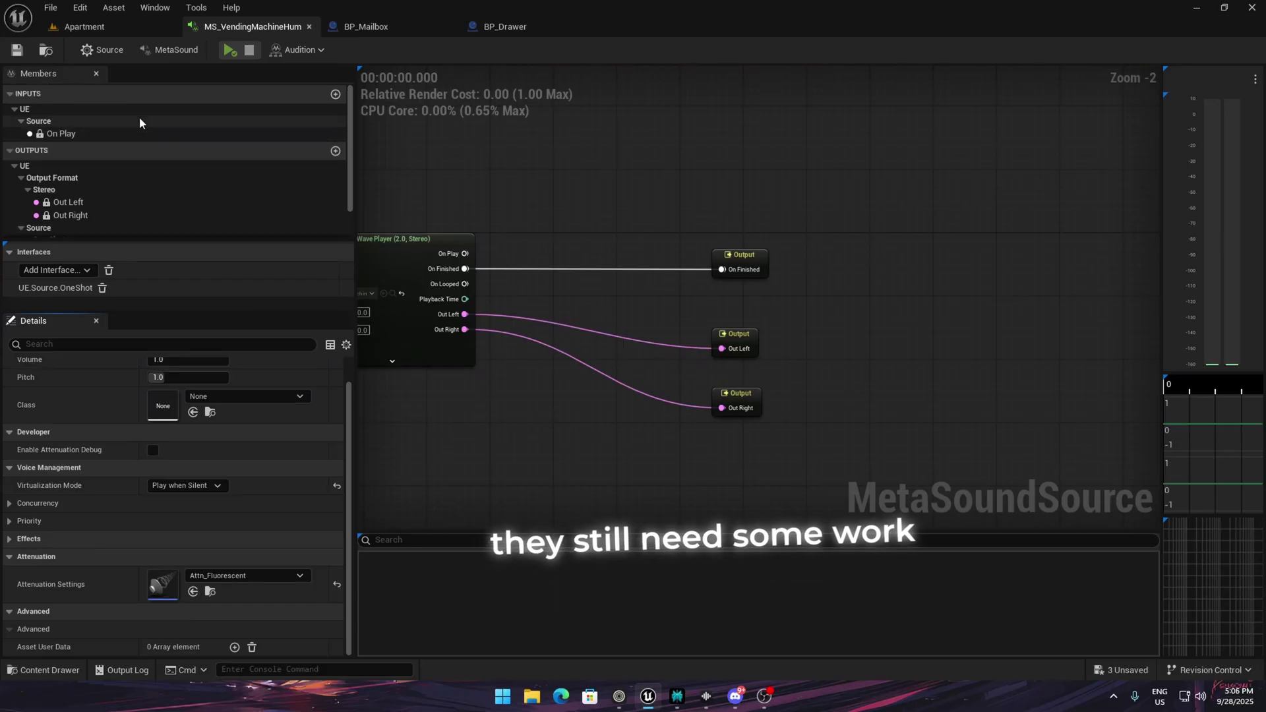
click(336, 93)
text(Volume)
key(Return)
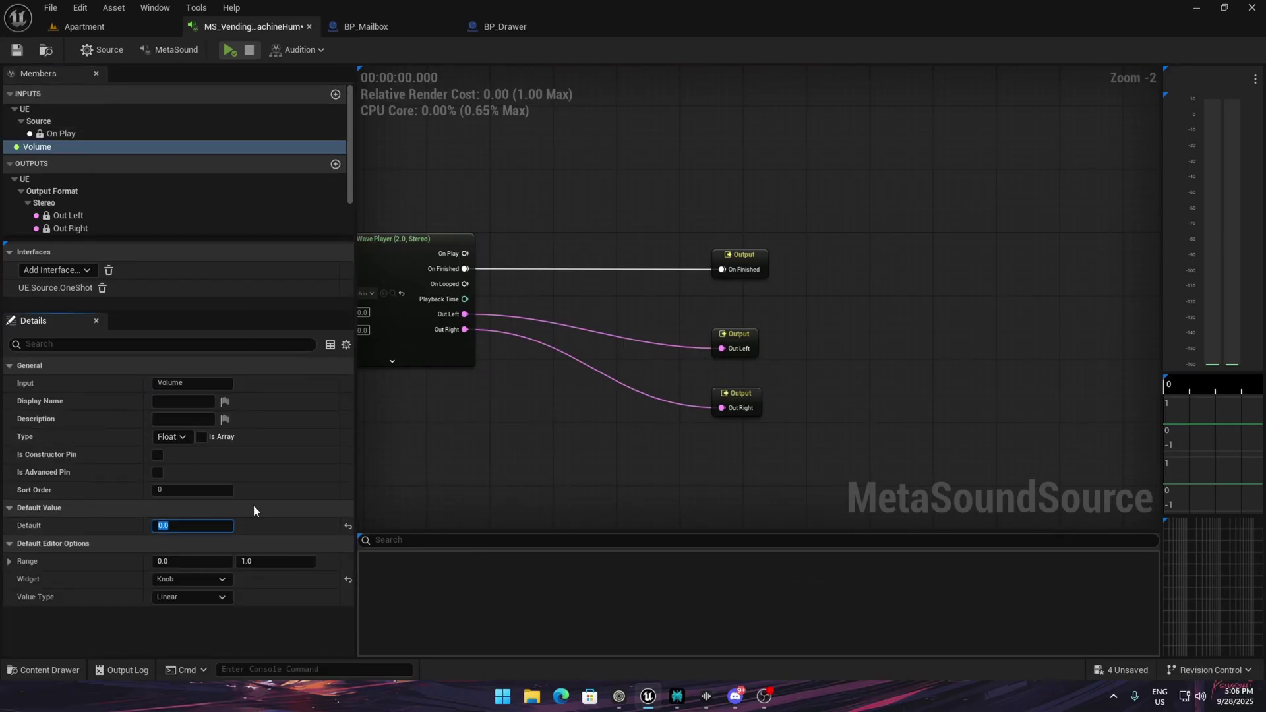
click(26, 54)
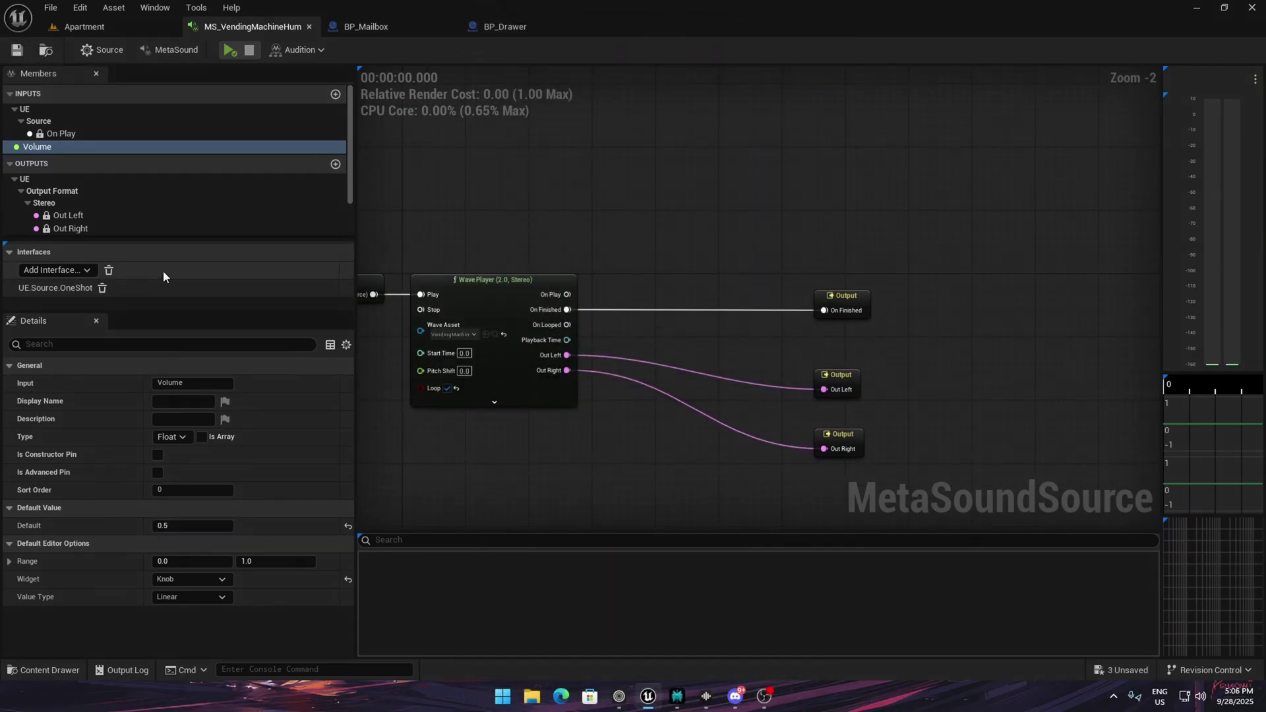
Step: Add Multiply nodes beside the Wave Player and route its audio outputs into them
right_drag(610, 372, 559, 366)
right_click(576, 330)
text(multiply)
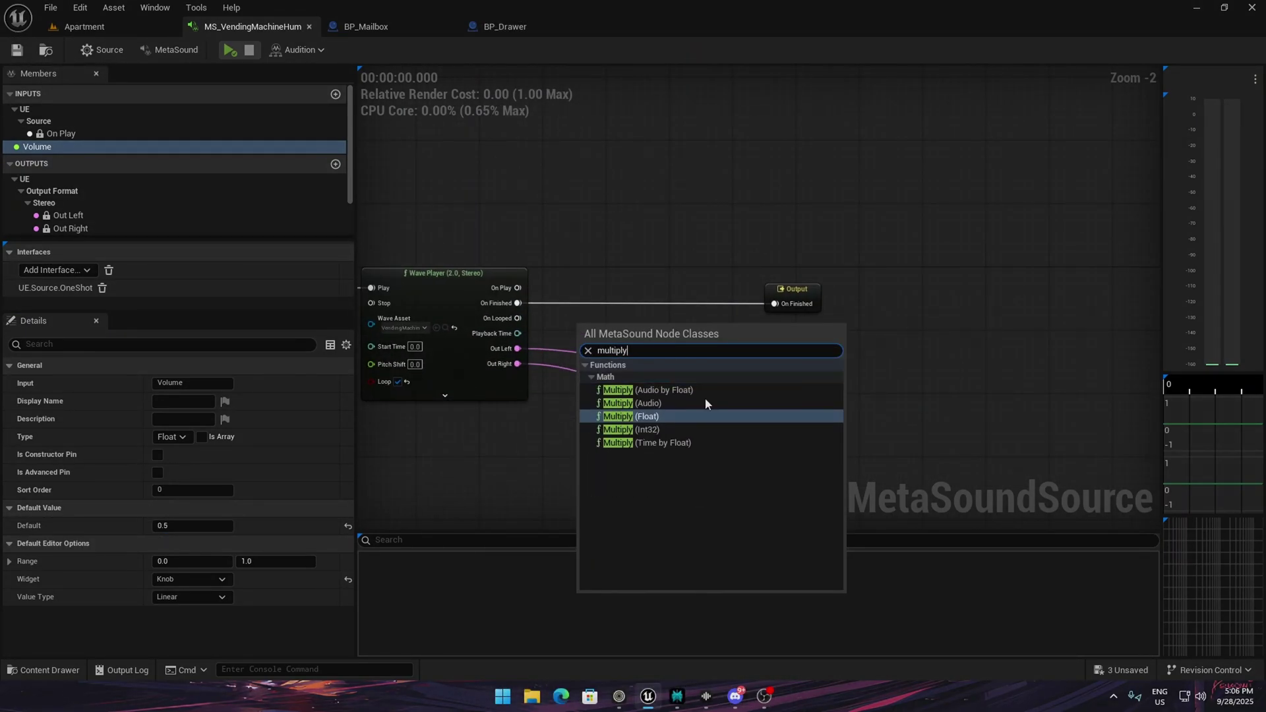
click(616, 412)
drag(606, 337, 392, 377)
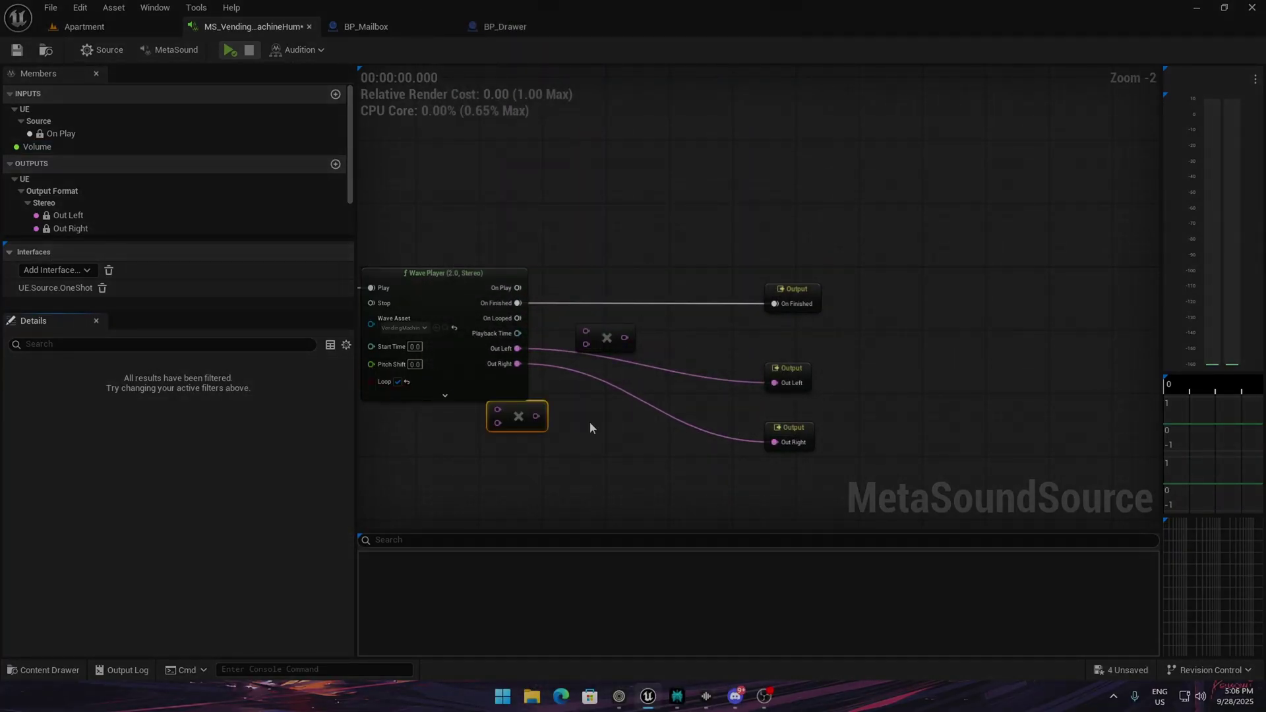
drag(517, 361, 775, 440)
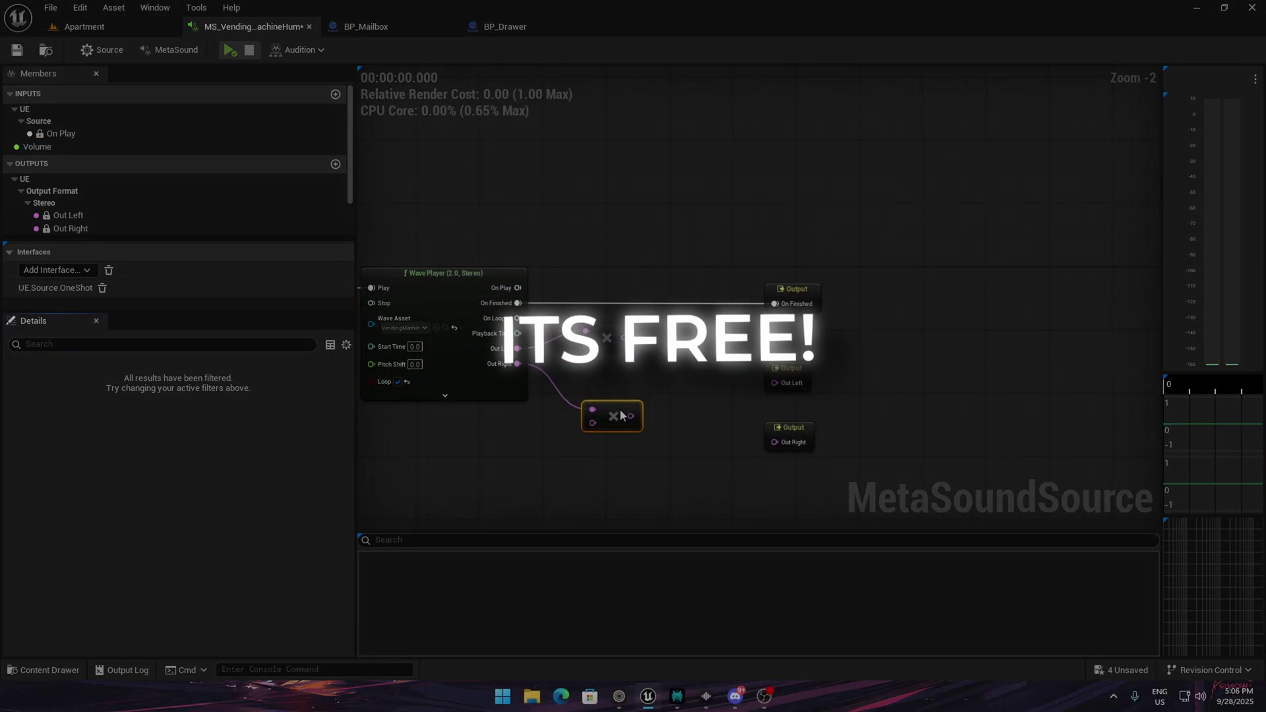
Step: Wire the Volume input into both Multiply nodes, tidy the layout, and save
drag(37, 146, 571, 386)
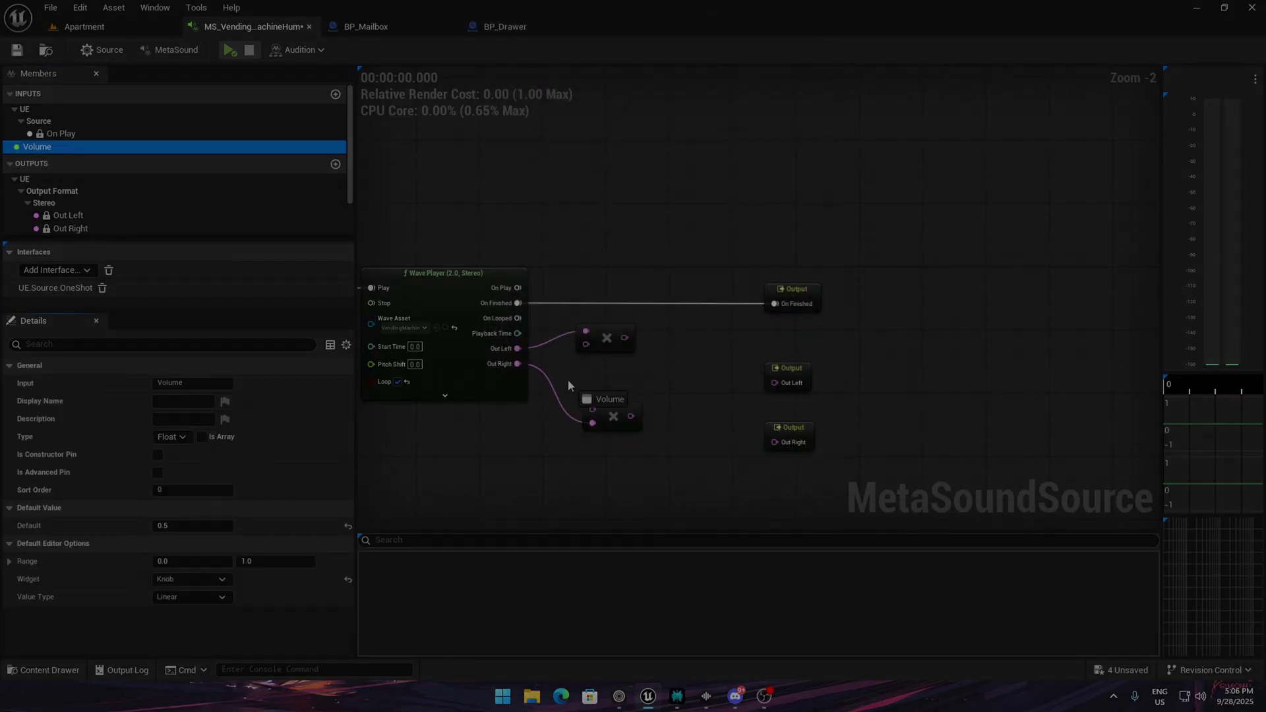
drag(606, 337, 676, 337)
drag(580, 356, 595, 356)
drag(607, 367, 679, 387)
key(ctrl+s)
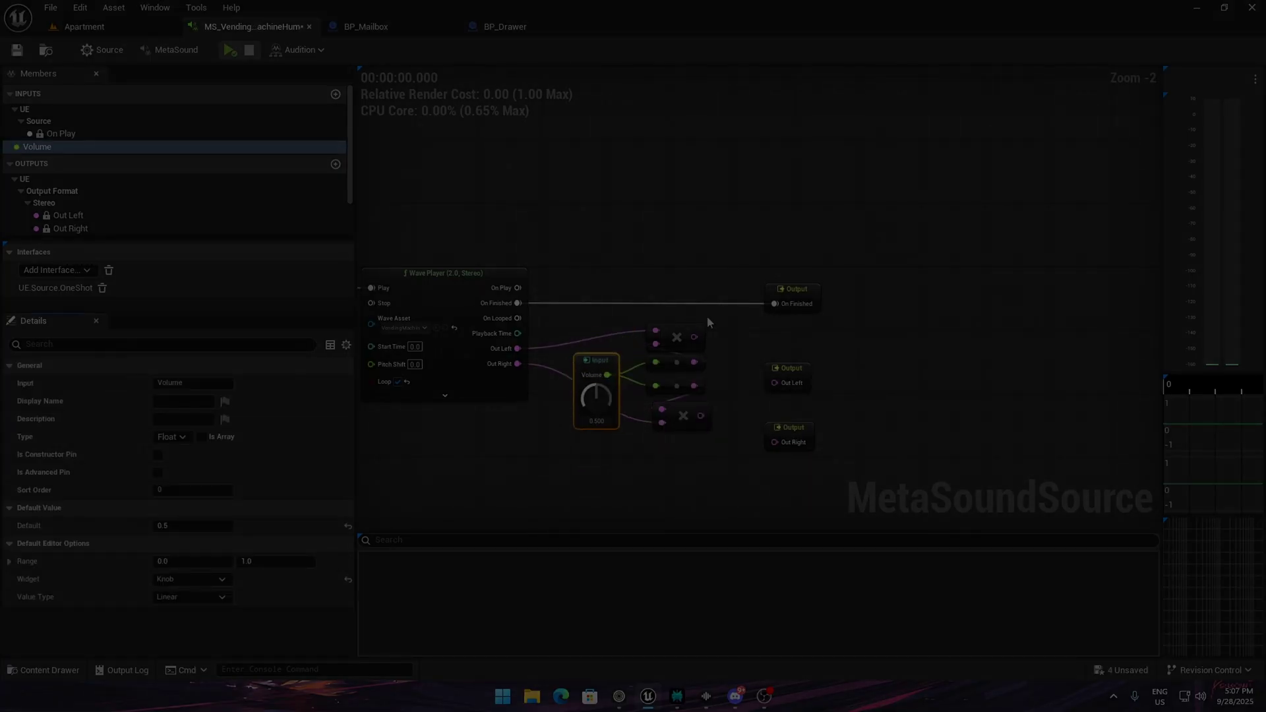